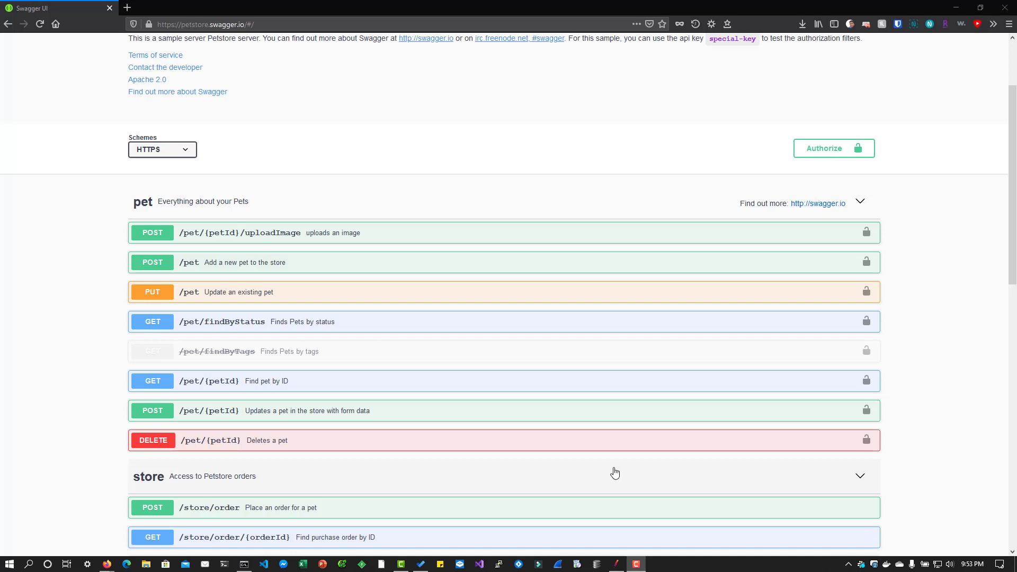
Step: Look over the Swagger Petstore API's endpoints and its available schemes, keeping HTTPS
{"action": "scroll", "coordinate": [615, 471], "scroll_direction": "up", "scroll_amount": 2}
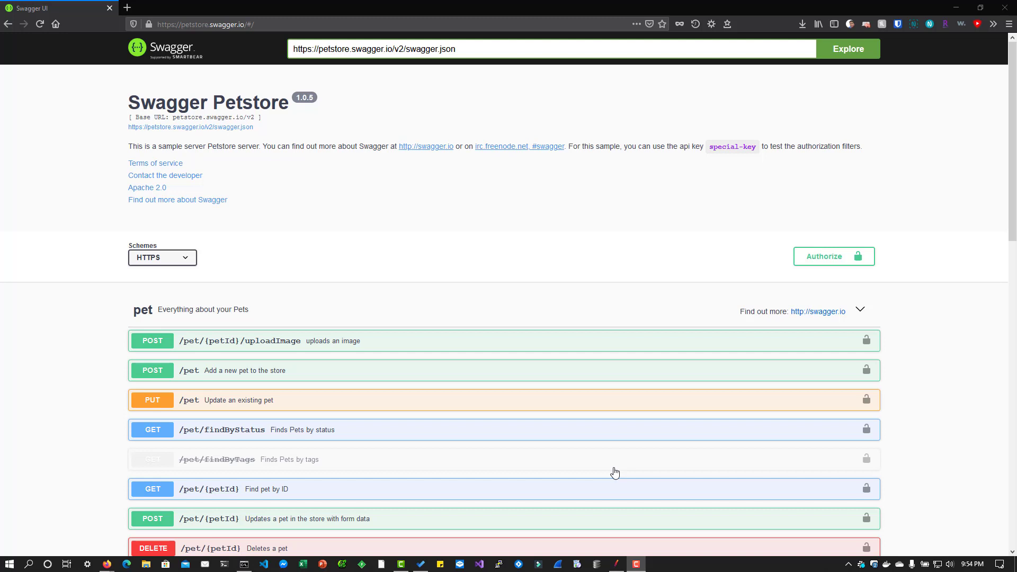
{"action": "scroll", "coordinate": [614, 473], "scroll_direction": "down", "scroll_amount": 3}
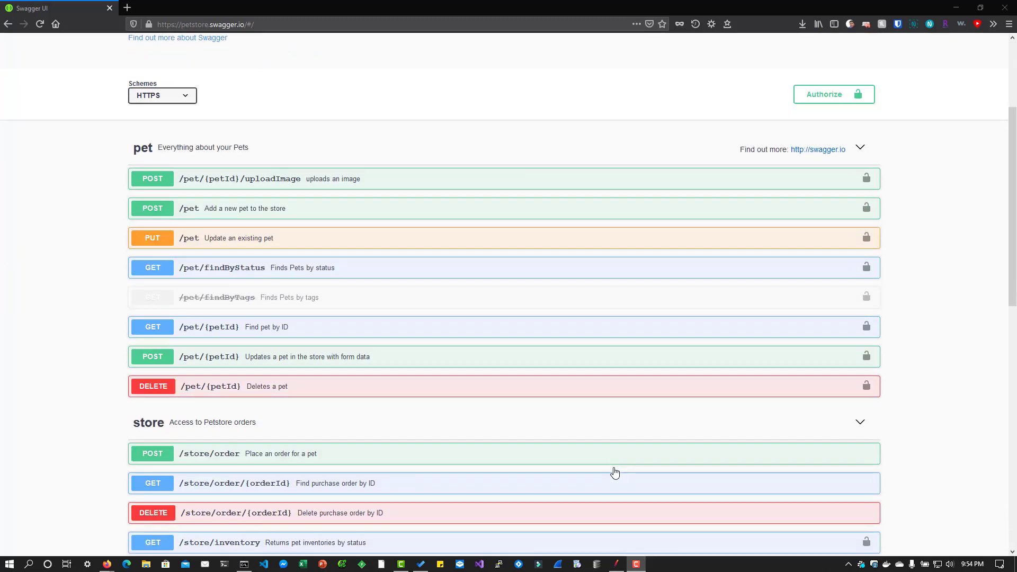
{"action": "scroll", "coordinate": [615, 471], "scroll_direction": "up", "scroll_amount": 3}
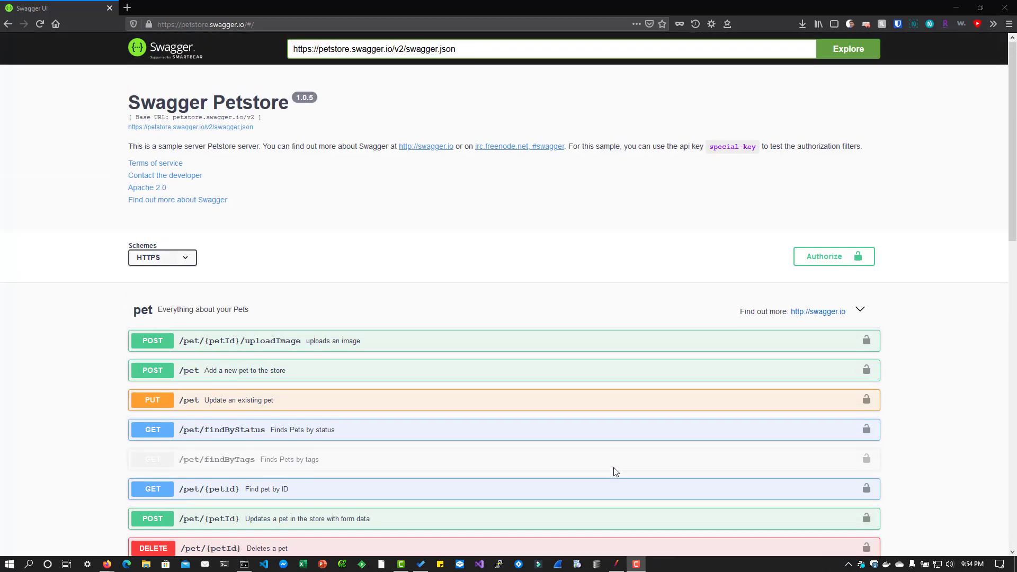
{"action": "scroll", "coordinate": [616, 472], "scroll_direction": "down", "scroll_amount": 2}
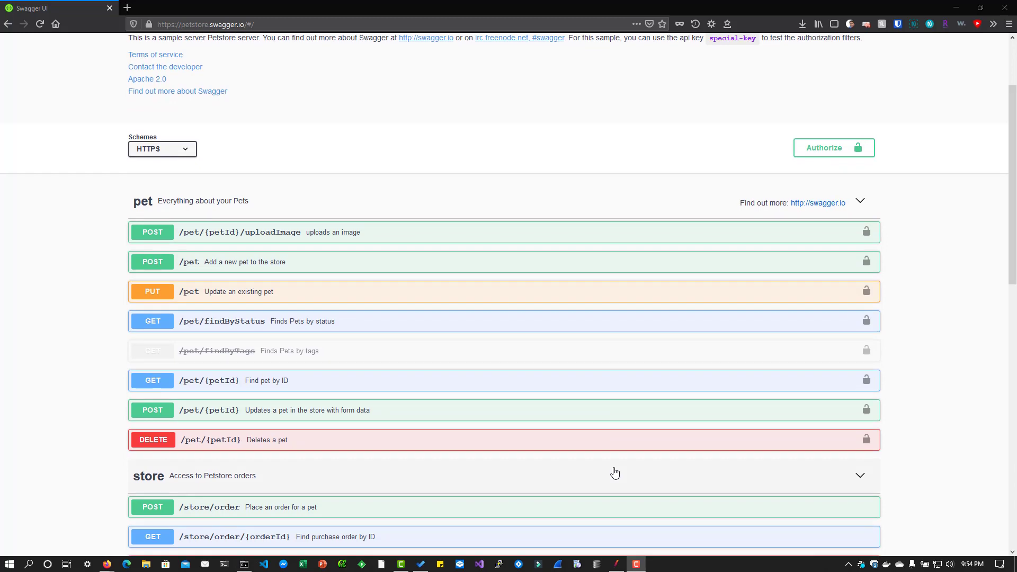
{"action": "scroll", "coordinate": [615, 472], "scroll_direction": "down", "scroll_amount": 4}
{"action": "scroll", "coordinate": [614, 472], "scroll_direction": "up", "scroll_amount": 6}
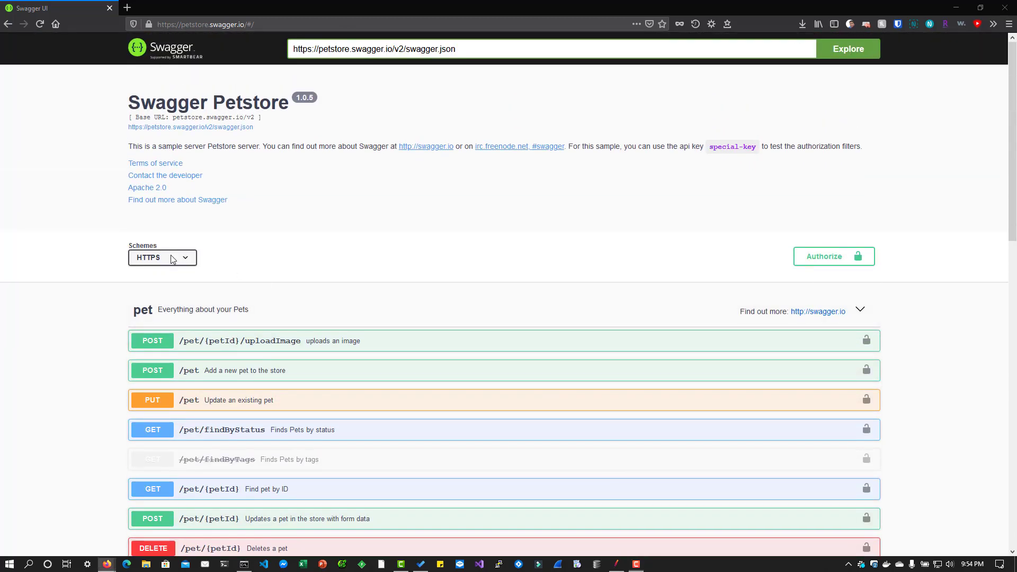
{"action": "left_click", "coordinate": [172, 259]}
{"action": "left_click", "coordinate": [175, 274]}
Step: Open the "Find pet by ID" GET endpoint and execute it with petId 10
{"action": "scroll", "coordinate": [479, 367], "scroll_direction": "down", "scroll_amount": 2}
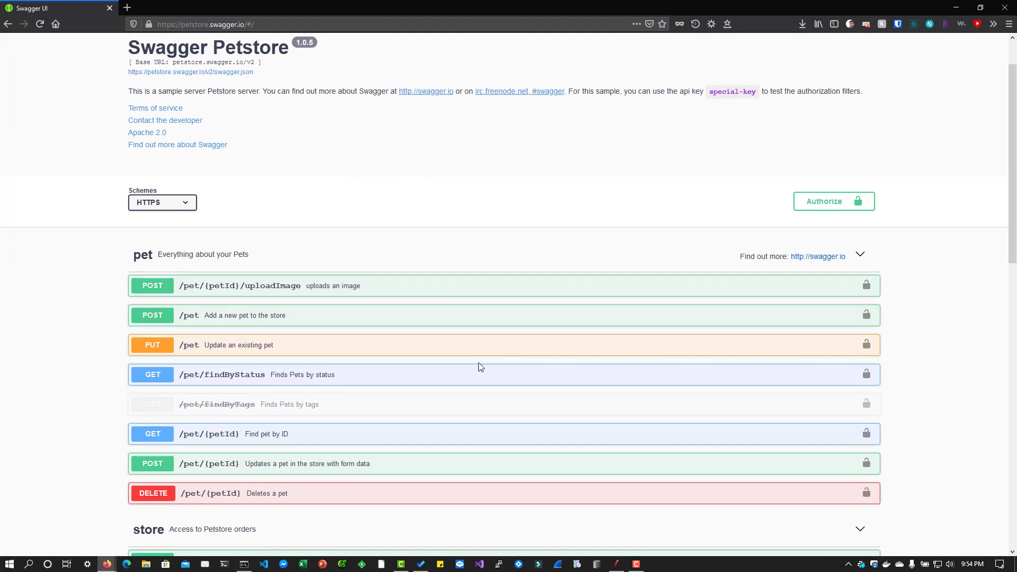
{"action": "scroll", "coordinate": [391, 375], "scroll_direction": "down", "scroll_amount": 2}
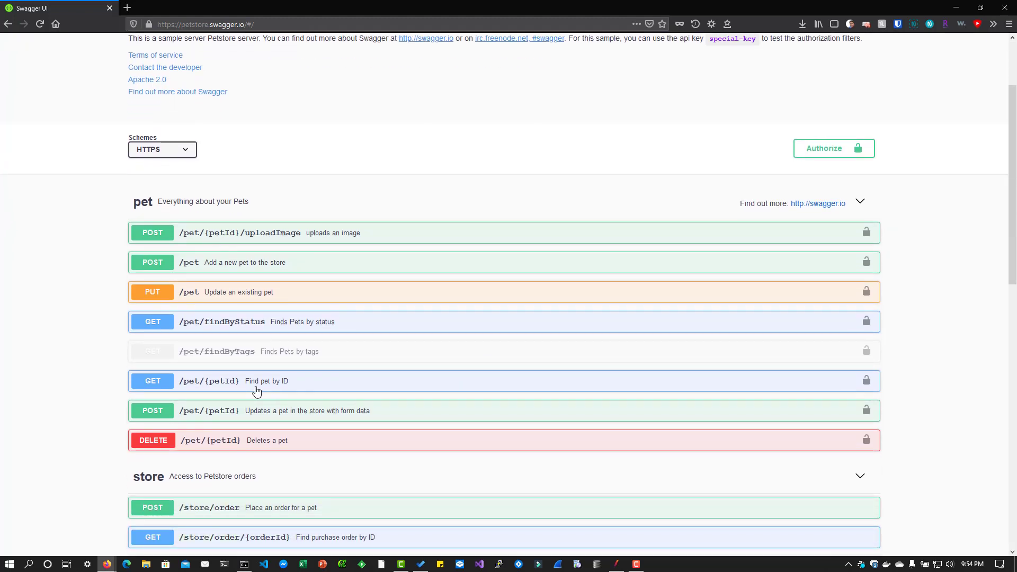
{"action": "left_click", "coordinate": [352, 388]}
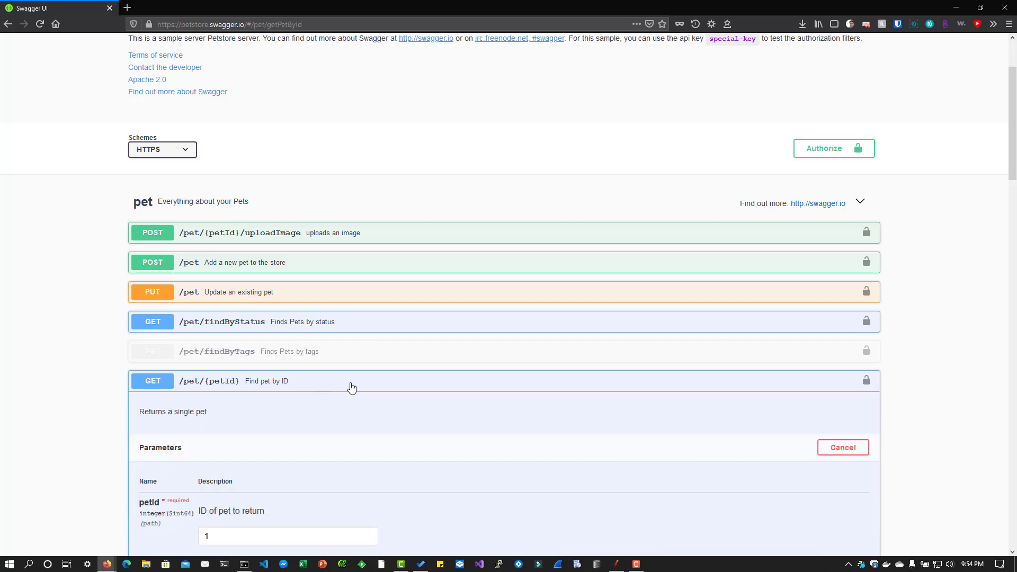
{"action": "scroll", "coordinate": [351, 386], "scroll_direction": "down", "scroll_amount": 5}
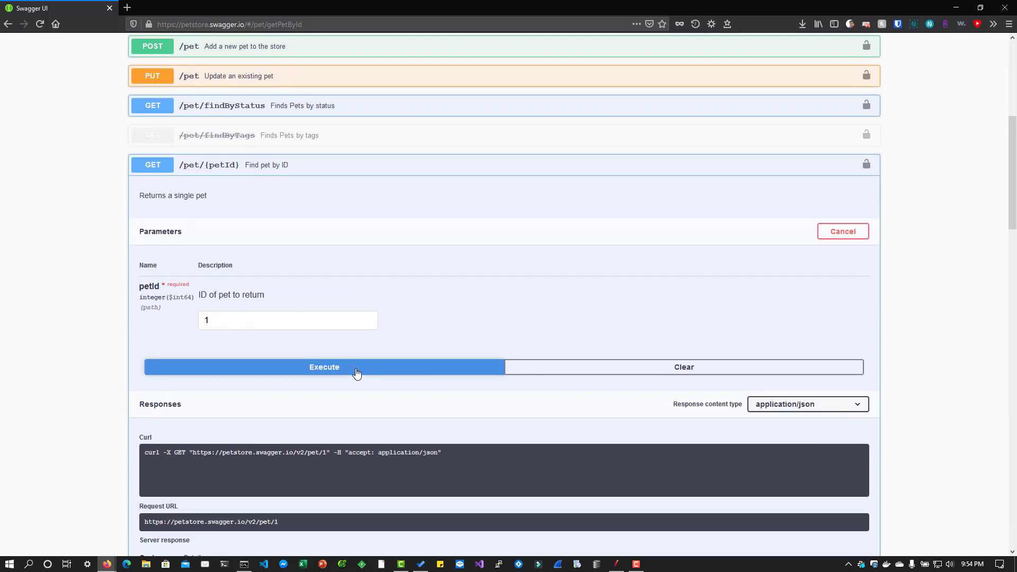
{"action": "left_click_drag", "start_coordinate": [236, 322], "coordinate": [156, 319]}
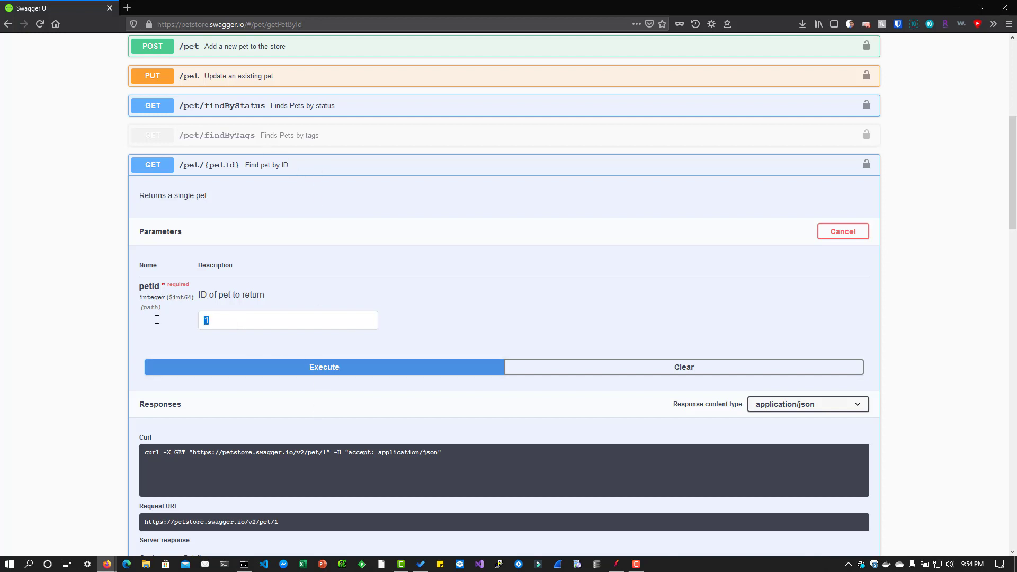
{"action": "type", "text": "10"}
{"action": "left_click", "coordinate": [323, 366]}
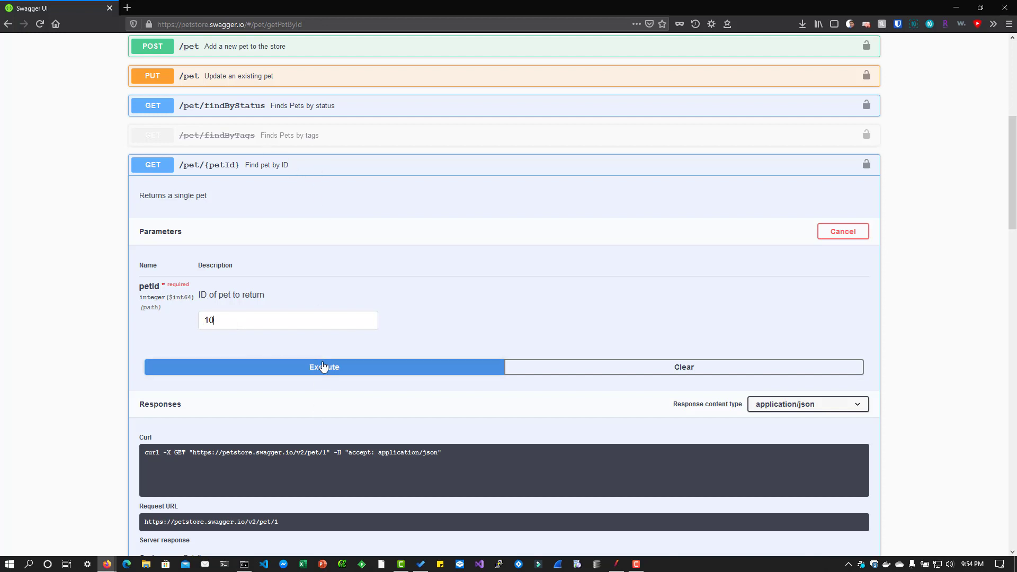
{"action": "scroll", "coordinate": [377, 330], "scroll_direction": "down", "scroll_amount": 5}
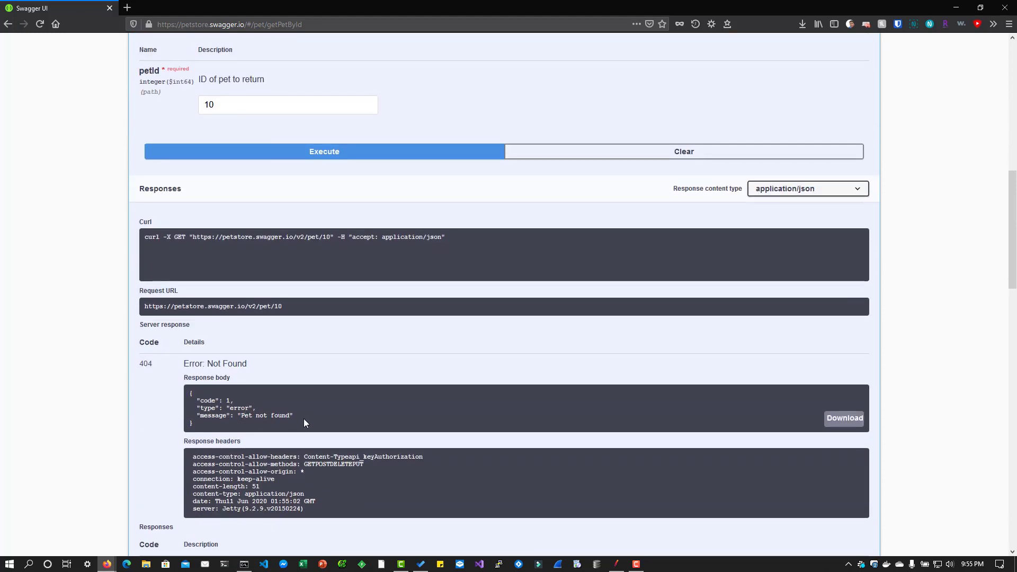
Step: Execute the "Find pet by ID" request again with petId 2 and examine its response body
{"action": "scroll", "coordinate": [303, 418], "scroll_direction": "up", "scroll_amount": 1}
{"action": "double_click", "coordinate": [237, 161]}
{"action": "type", "text": "2"}
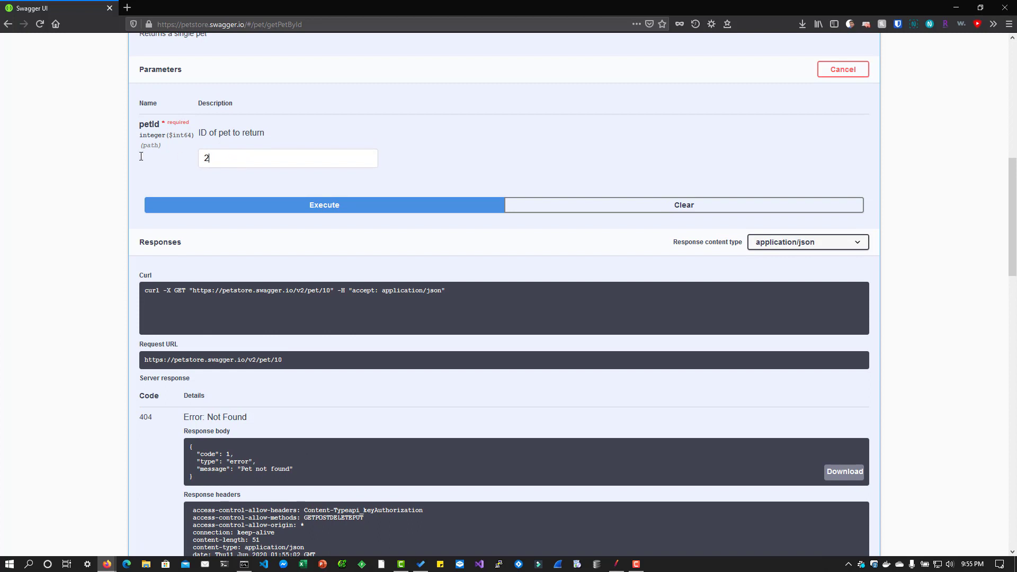
{"action": "left_click", "coordinate": [255, 213]}
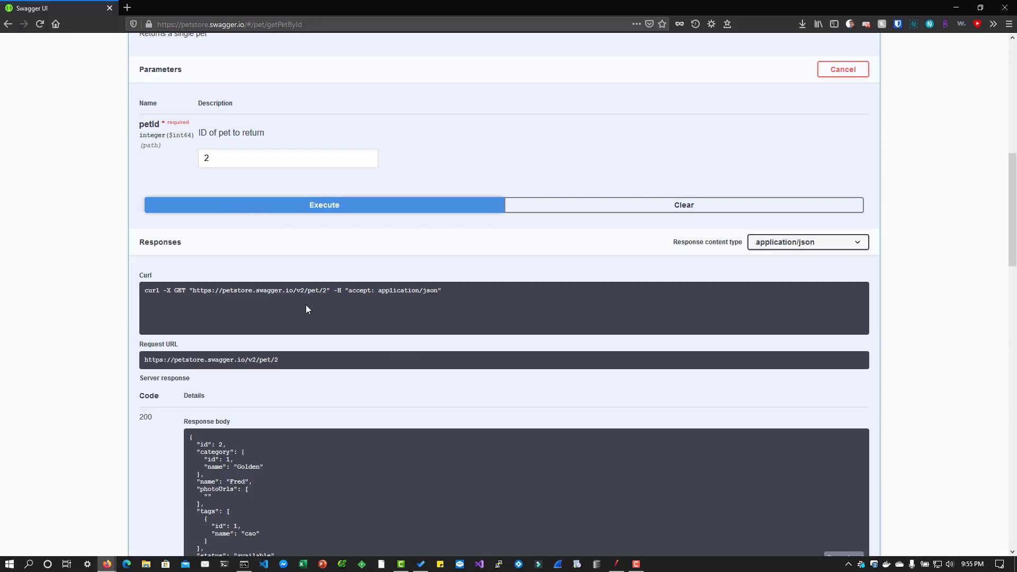
{"action": "scroll", "coordinate": [312, 318], "scroll_direction": "down", "scroll_amount": 3}
{"action": "left_click_drag", "start_coordinate": [189, 303], "coordinate": [279, 372]}
{"action": "left_click", "coordinate": [436, 376]}
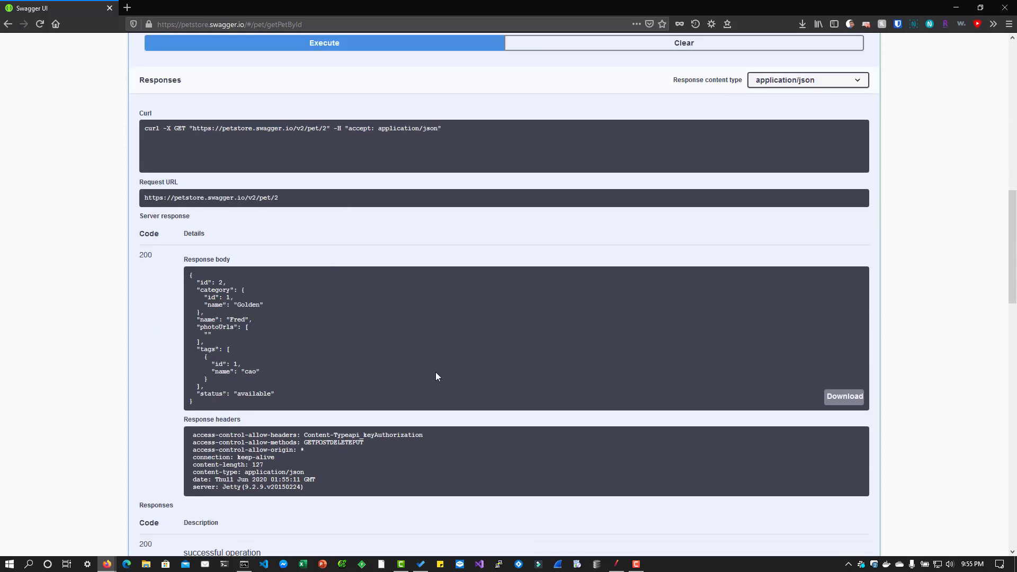
{"action": "scroll", "coordinate": [435, 376], "scroll_direction": "up", "scroll_amount": 4}
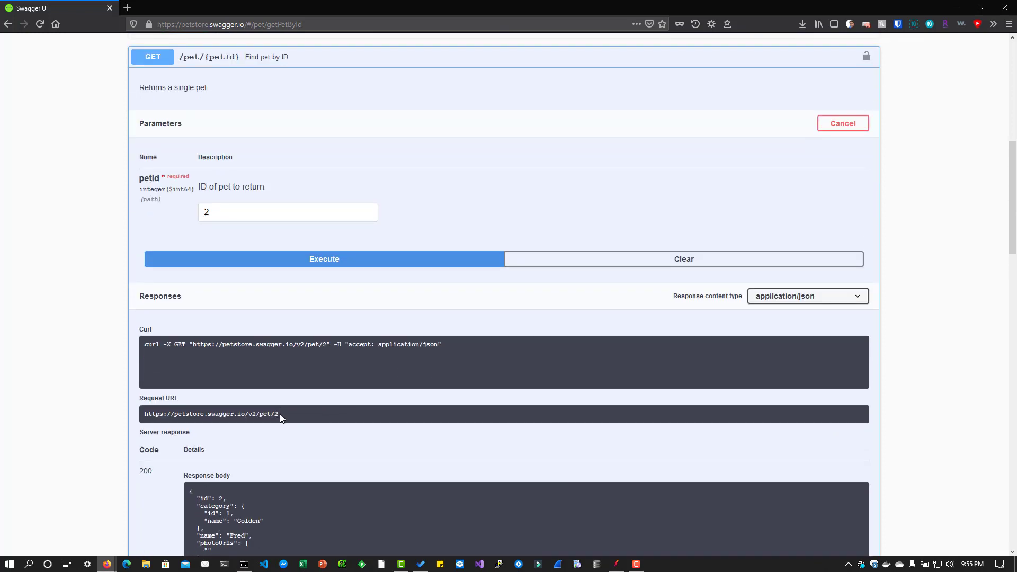
{"action": "left_click_drag", "start_coordinate": [281, 419], "coordinate": [145, 418]}
{"action": "key", "text": "ctrl+c"}
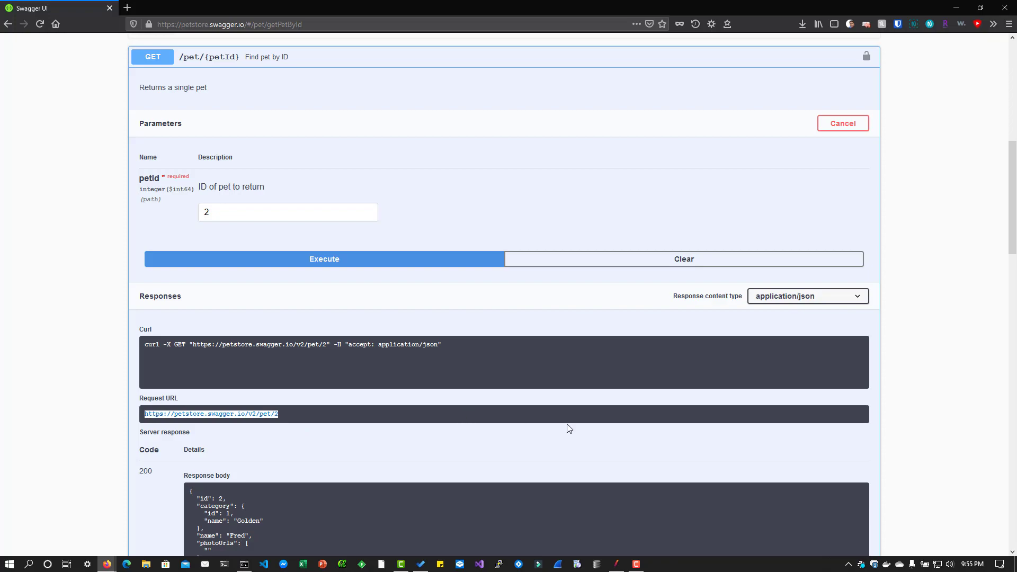
Step: Switch to Apache JMeter and add a Thread Group to the Test Plan
{"action": "left_click", "coordinate": [616, 564]}
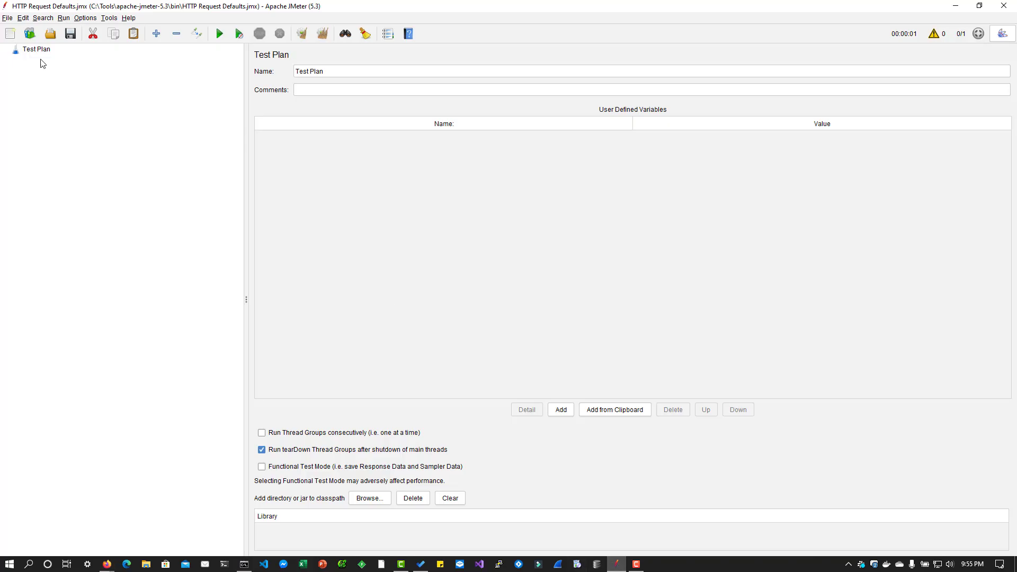
{"action": "right_click", "coordinate": [28, 49]}
{"action": "mouse_move", "coordinate": [40, 52]}
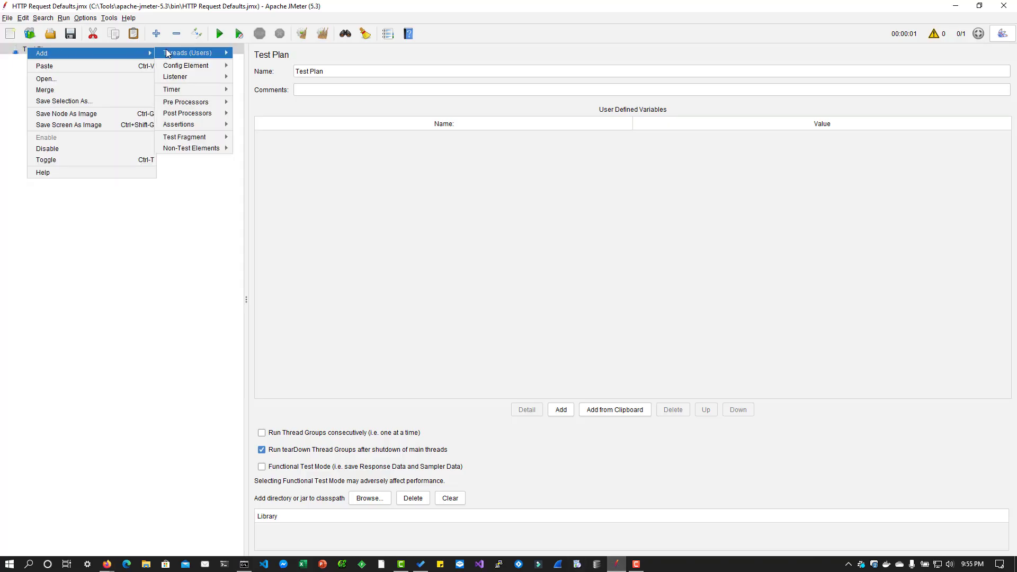
{"action": "mouse_move", "coordinate": [166, 52]}
{"action": "left_click", "coordinate": [261, 54]}
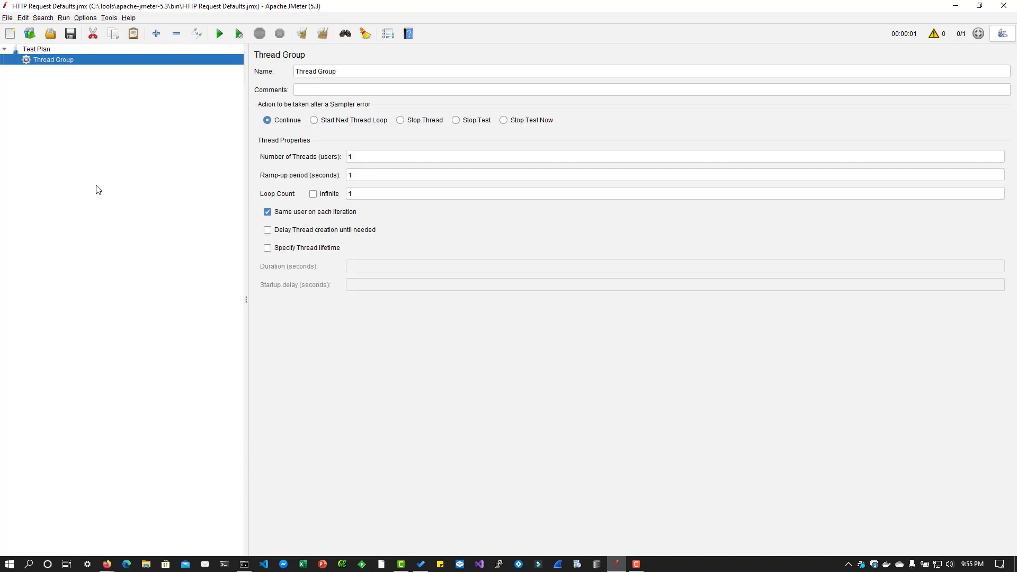
Step: Add an HTTP Request sampler to the Thread Group and name it "GET Pet by ID"
{"action": "right_click", "coordinate": [74, 64]}
{"action": "mouse_move", "coordinate": [185, 67]}
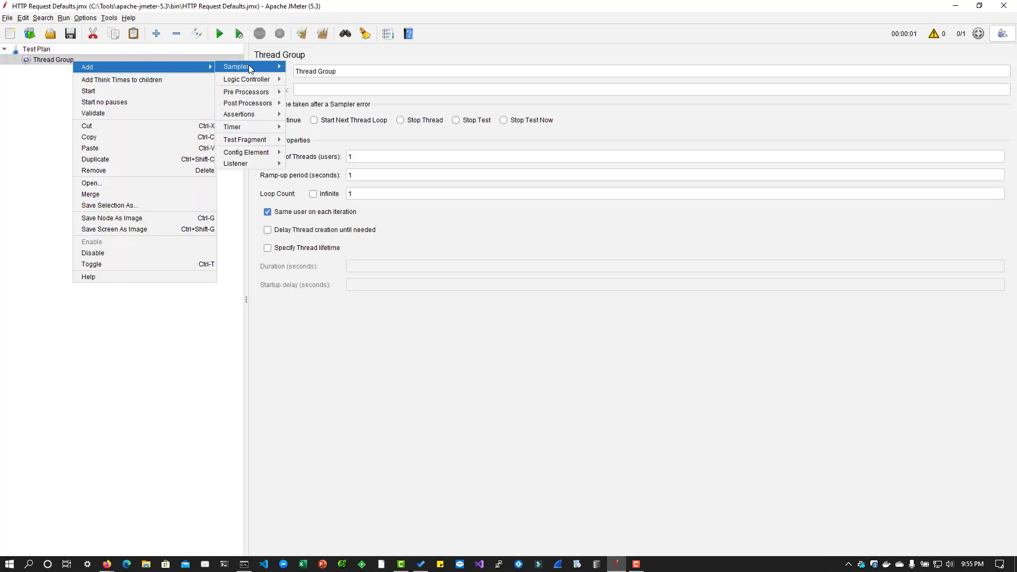
{"action": "mouse_move", "coordinate": [248, 66]}
{"action": "left_click", "coordinate": [298, 78]}
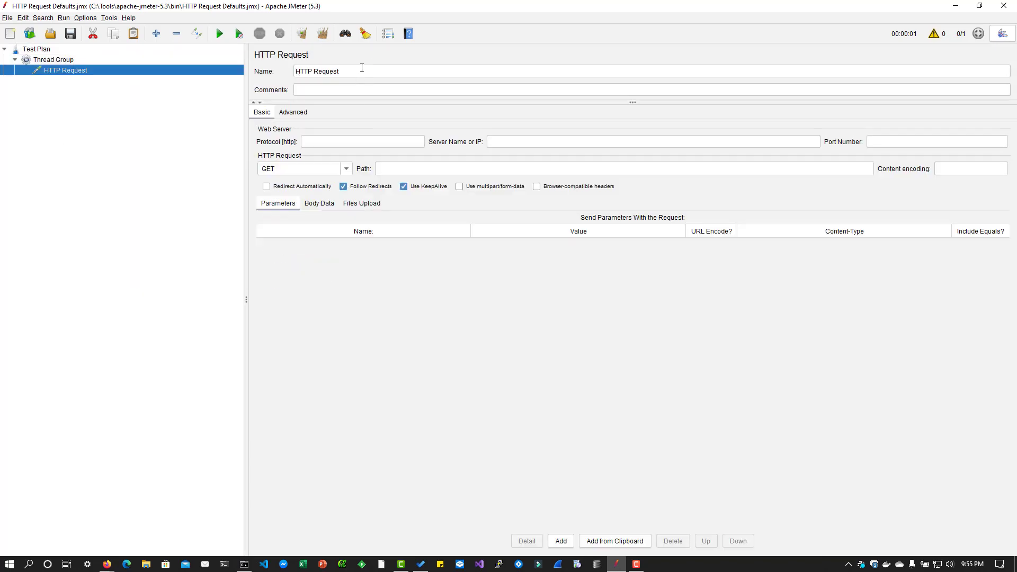
{"action": "left_click_drag", "start_coordinate": [362, 67], "coordinate": [251, 73]}
{"action": "type", "text": "GET"}
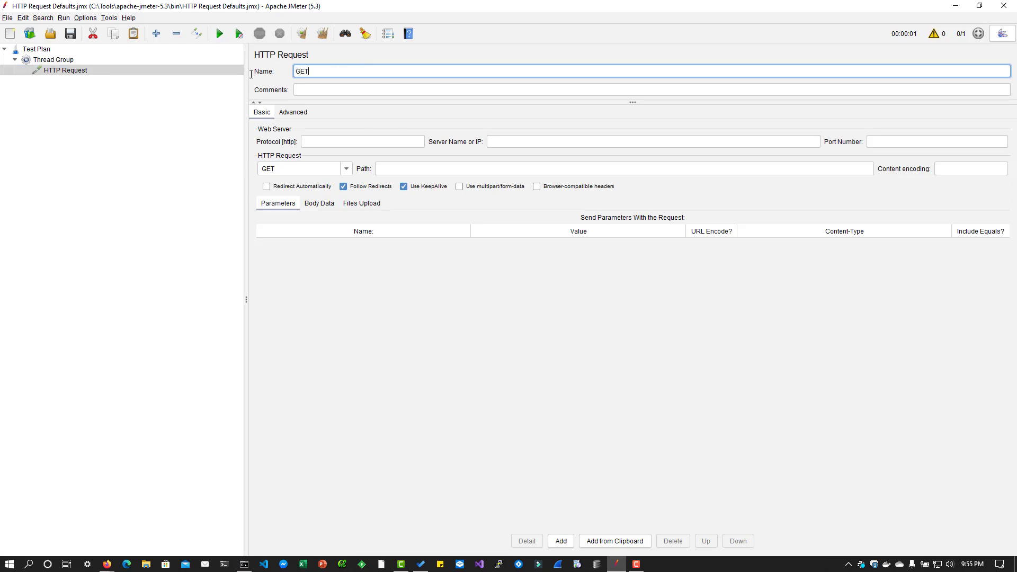
{"action": "type", "text": " Pet by ID"}
Step: Paste the copied URL as the server name and trim it to petstore.swagger.io, copying the removed path /v2/pet/2
{"action": "left_click", "coordinate": [514, 141]}
{"action": "key", "text": "ctrl+v"}
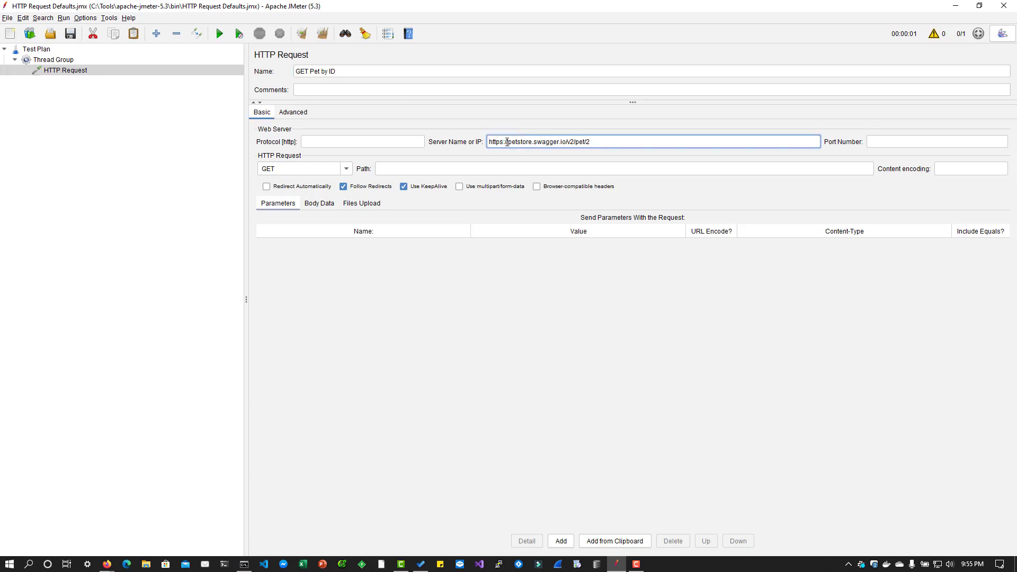
{"action": "left_click_drag", "start_coordinate": [508, 142], "coordinate": [488, 142]}
{"action": "key", "text": "BackSpace"}
{"action": "key", "text": "shift+Left"}
{"action": "key", "text": "shift+Left"}
{"action": "key", "text": "shift+Left"}
{"action": "key", "text": "shift+Left"}
{"action": "key", "text": "shift+Left"}
{"action": "key", "text": "shift+Left"}
{"action": "key", "text": "shift+Left"}
{"action": "key", "text": "shift+Left"}
{"action": "key", "text": "shift+Left"}
{"action": "key", "text": "ctrl+c"}
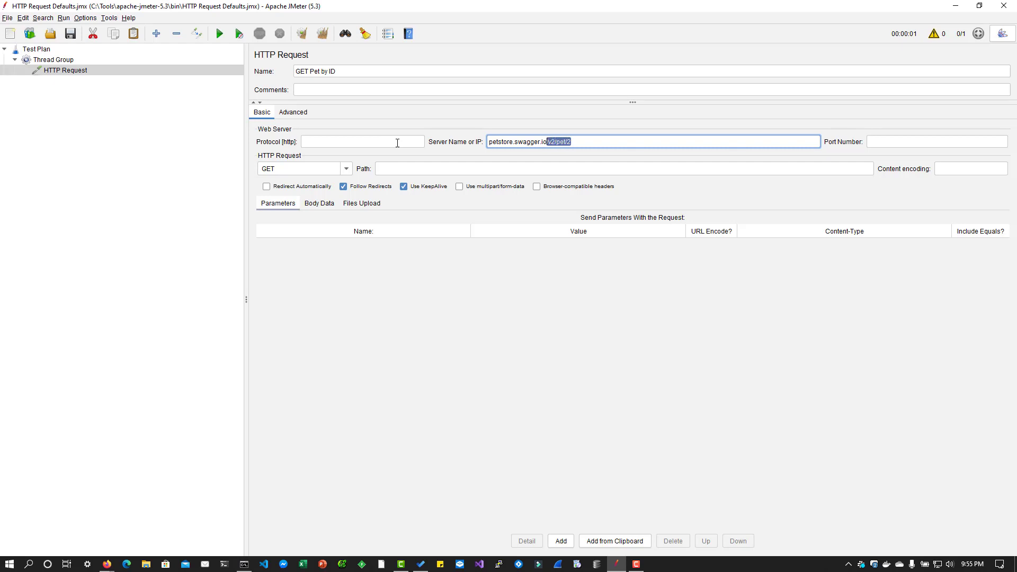
{"action": "key", "text": "BackSpace"}
Step: Set the request's path to /v2/pet/2 and its protocol to https
{"action": "left_click", "coordinate": [392, 168]}
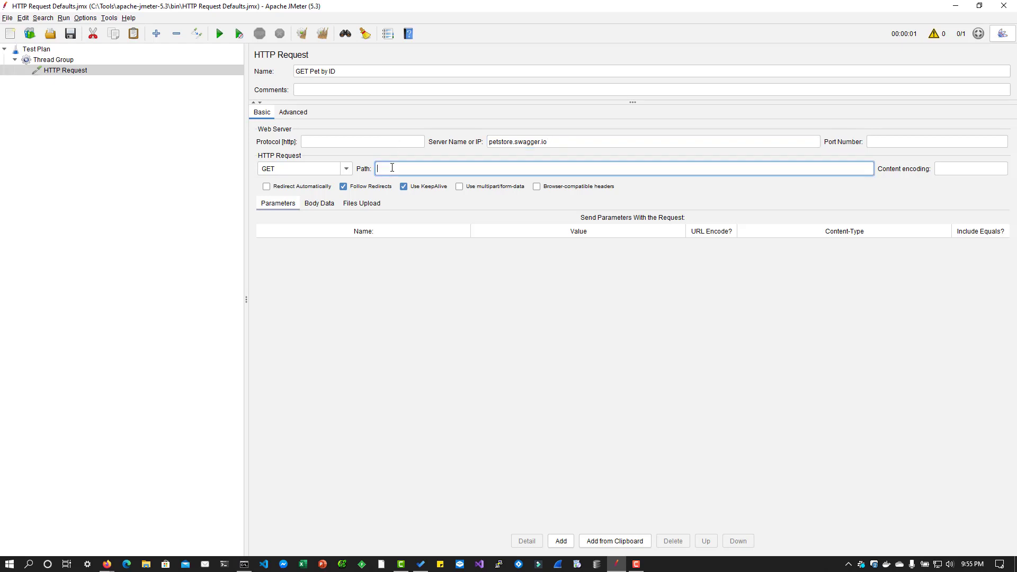
{"action": "key", "text": "ctrl+v"}
{"action": "left_click", "coordinate": [353, 143]}
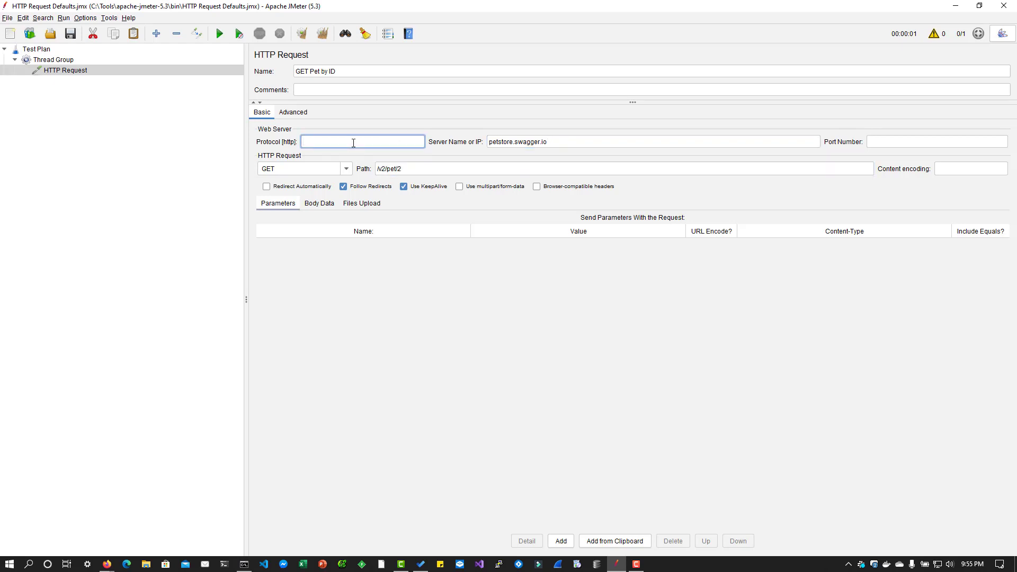
{"action": "type", "text": "https"}
Step: Duplicate the "GET Pet by ID" request within the Thread Group and select the copy
{"action": "left_click", "coordinate": [68, 61]}
{"action": "left_click", "coordinate": [68, 71]}
{"action": "right_click", "coordinate": [73, 71]}
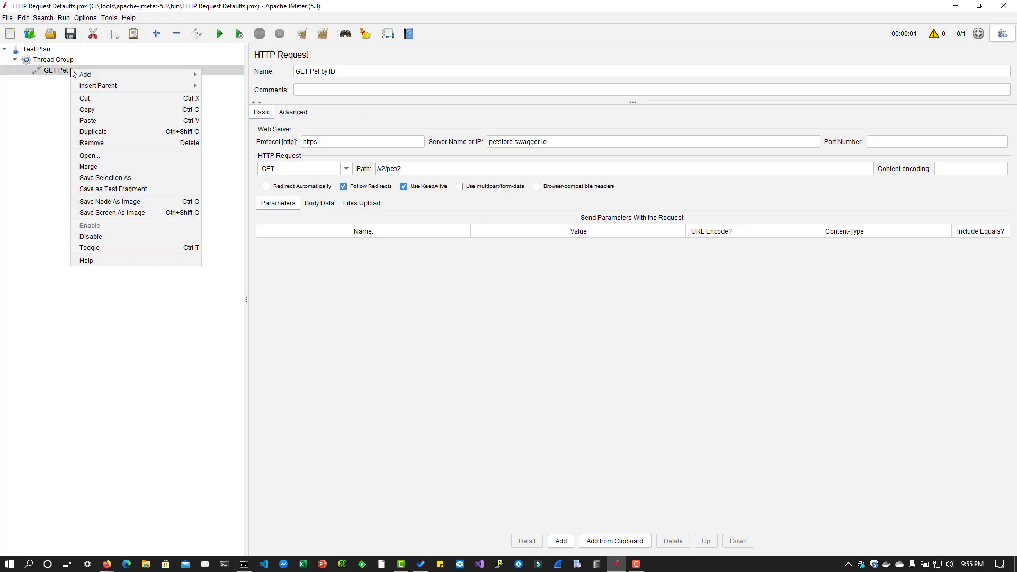
{"action": "left_click", "coordinate": [102, 131]}
{"action": "left_click", "coordinate": [69, 80]}
Step: Switch to the Swagger page in Firefox and enable trying out the POST /pet/{petId} form-data update endpoint
{"action": "key", "text": "alt+Tab"}
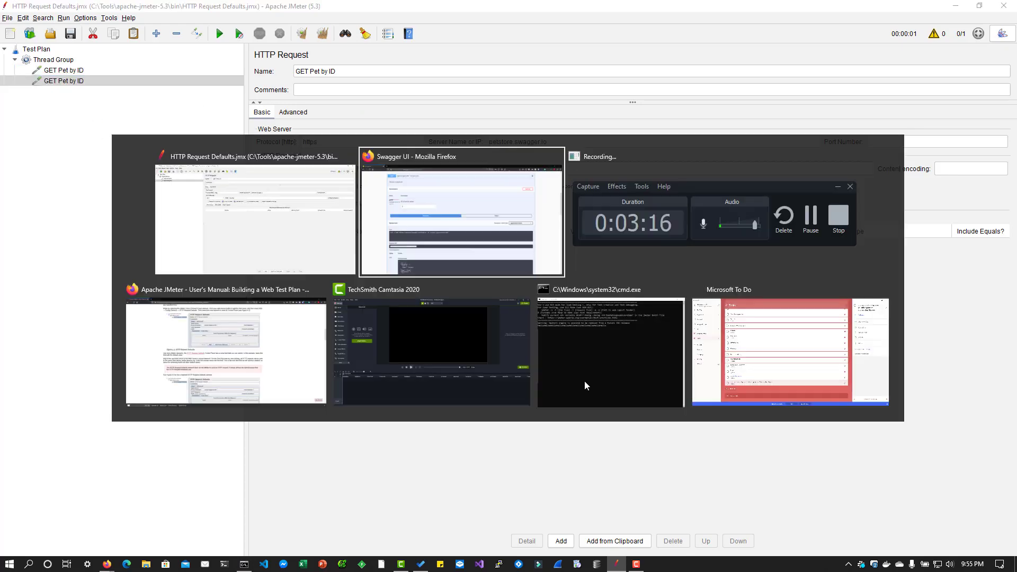
{"action": "scroll", "coordinate": [510, 410], "scroll_direction": "down", "scroll_amount": 15}
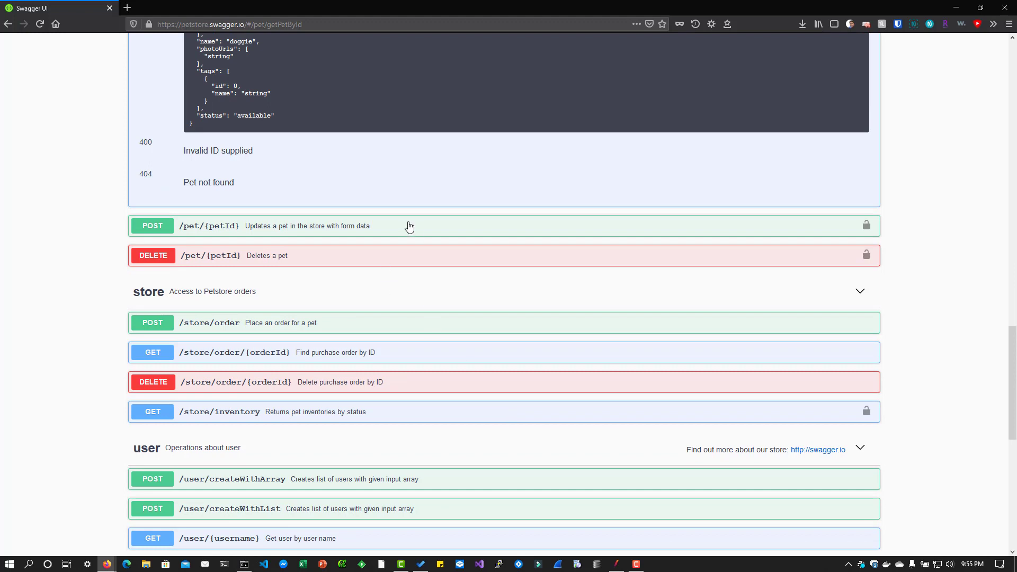
{"action": "left_click", "coordinate": [409, 226]}
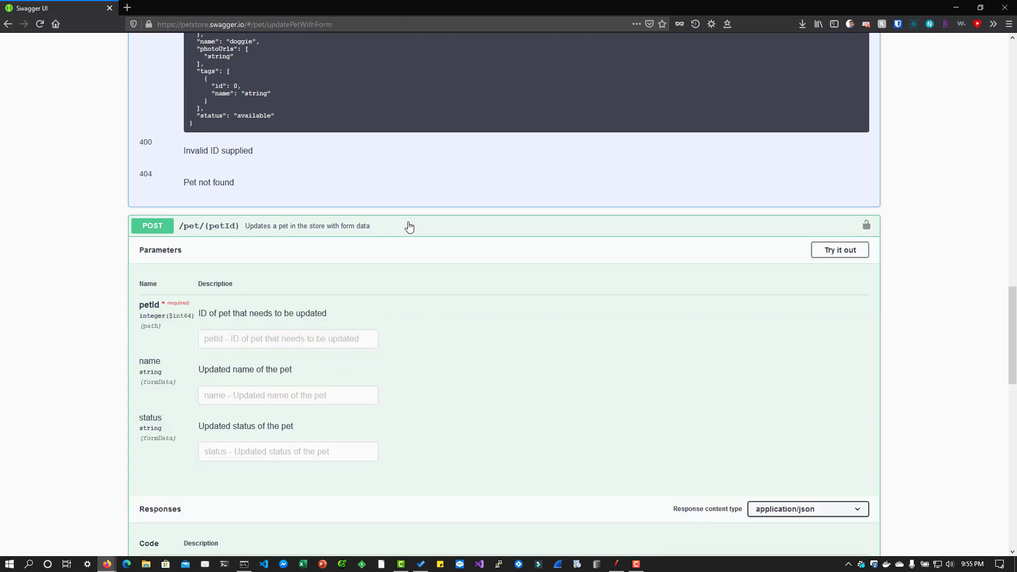
{"action": "scroll", "coordinate": [411, 238], "scroll_direction": "down", "scroll_amount": 2}
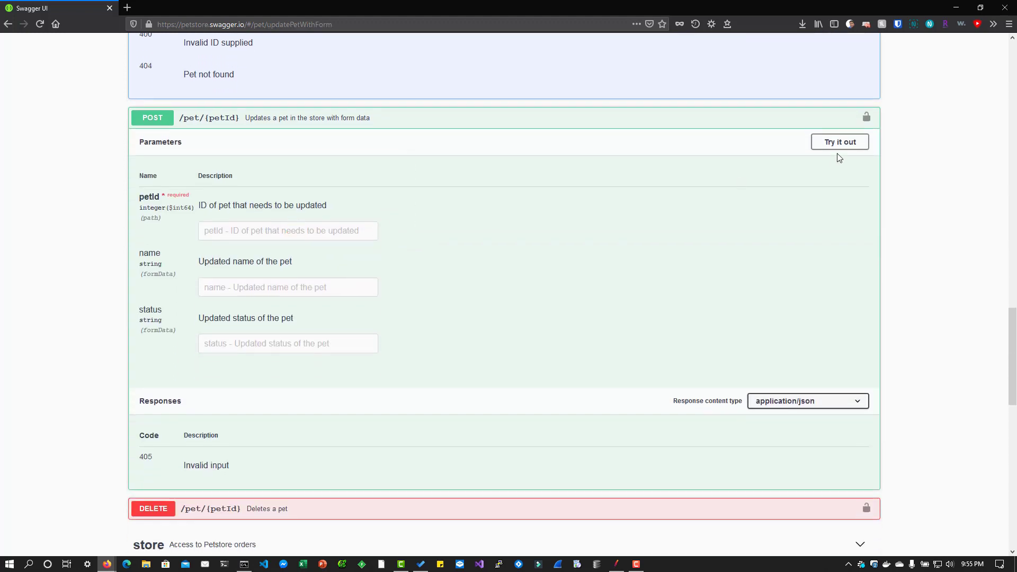
{"action": "left_click", "coordinate": [839, 143]}
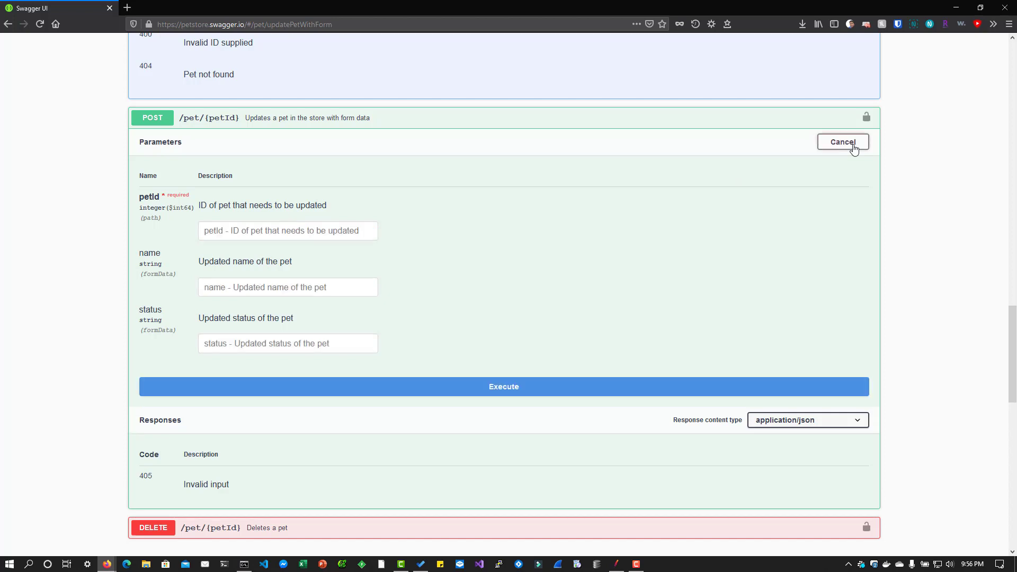
Step: Execute the pet form-data update with petId 2, name Pinky and status available, and check the response body
{"action": "left_click", "coordinate": [292, 238]}
{"action": "type", "text": "2"}
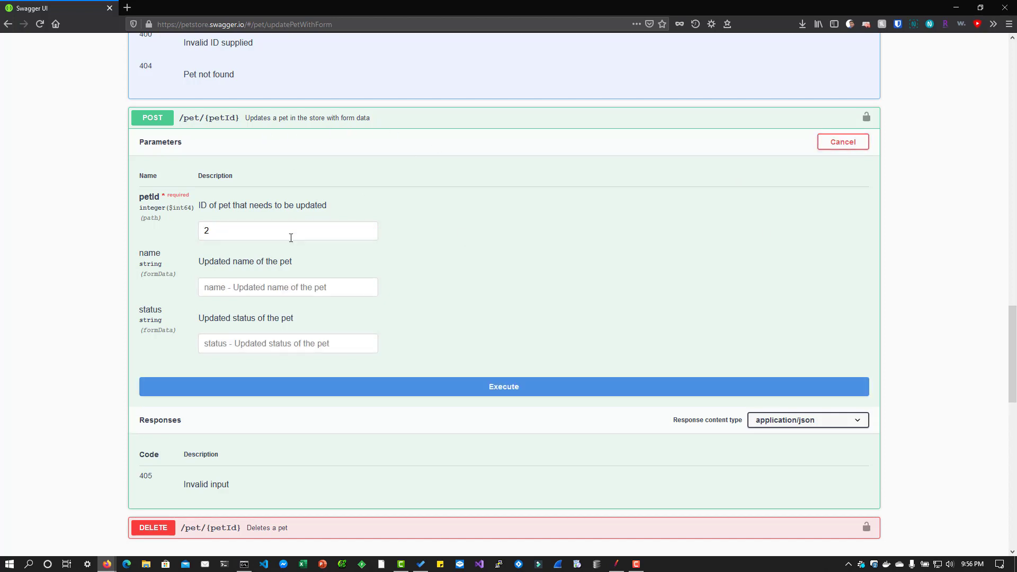
{"action": "left_click", "coordinate": [277, 288]}
{"action": "type", "text": "Pinky"}
{"action": "left_click", "coordinate": [265, 349]}
{"action": "type", "text": "avak"}
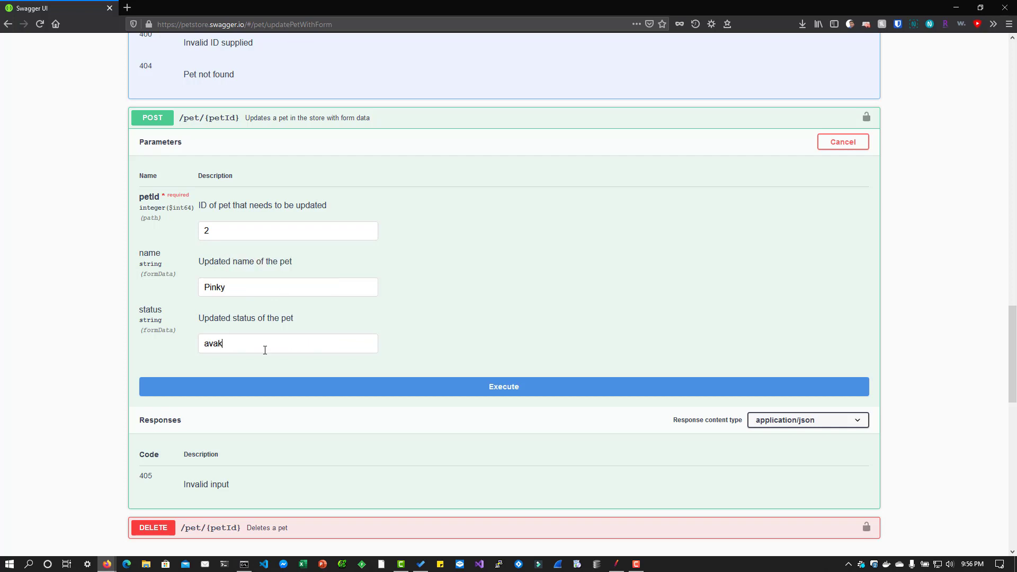
{"action": "key", "text": "BackSpace"}
{"action": "type", "text": "i"}
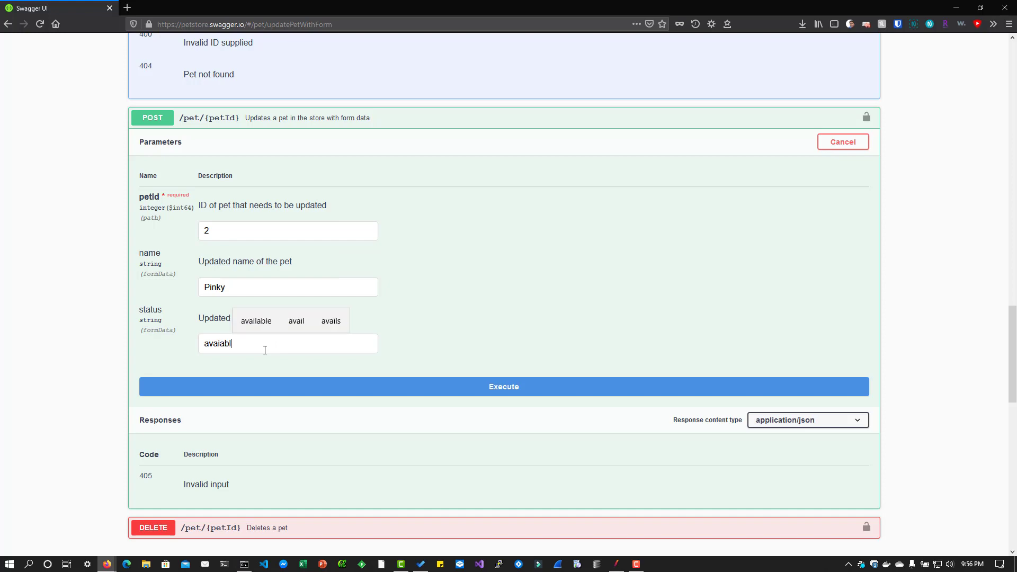
{"action": "type", "text": "lable"}
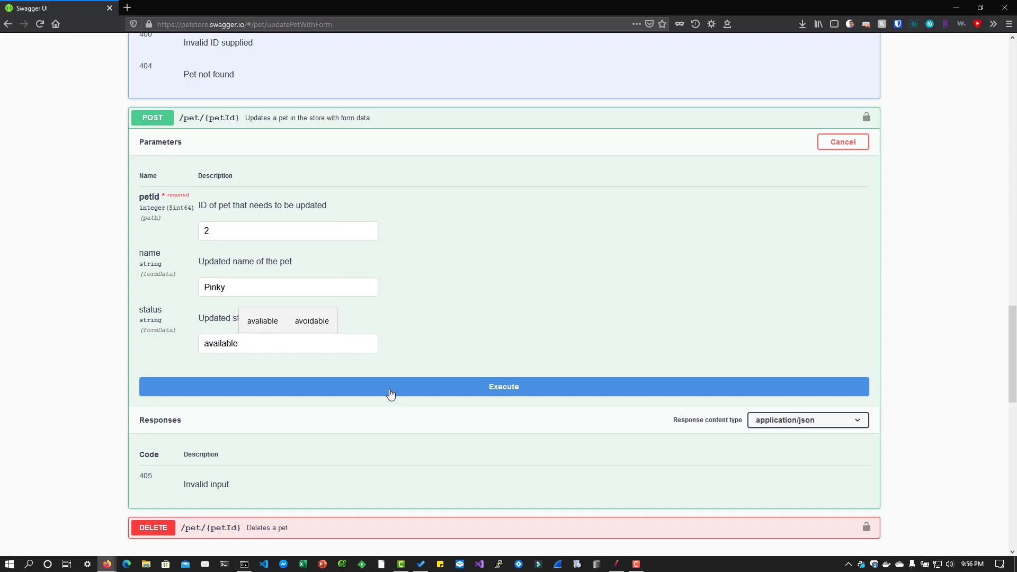
{"action": "left_click", "coordinate": [395, 392]}
{"action": "scroll", "coordinate": [461, 347], "scroll_direction": "down", "scroll_amount": 4}
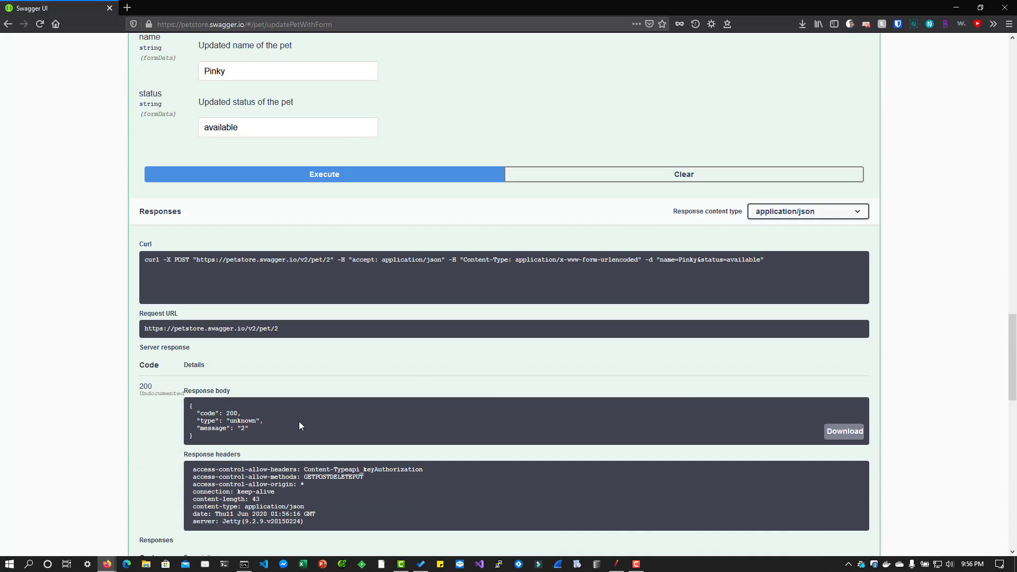
{"action": "left_click_drag", "start_coordinate": [202, 439], "coordinate": [190, 403]}
{"action": "left_click", "coordinate": [402, 424]}
Step: Select /v2/pet/2 in the Swagger request URL, switch to JMeter and set the duplicated request's method to POST
{"action": "left_click_drag", "start_coordinate": [274, 330], "coordinate": [247, 330]}
{"action": "key", "text": "alt+Tab"}
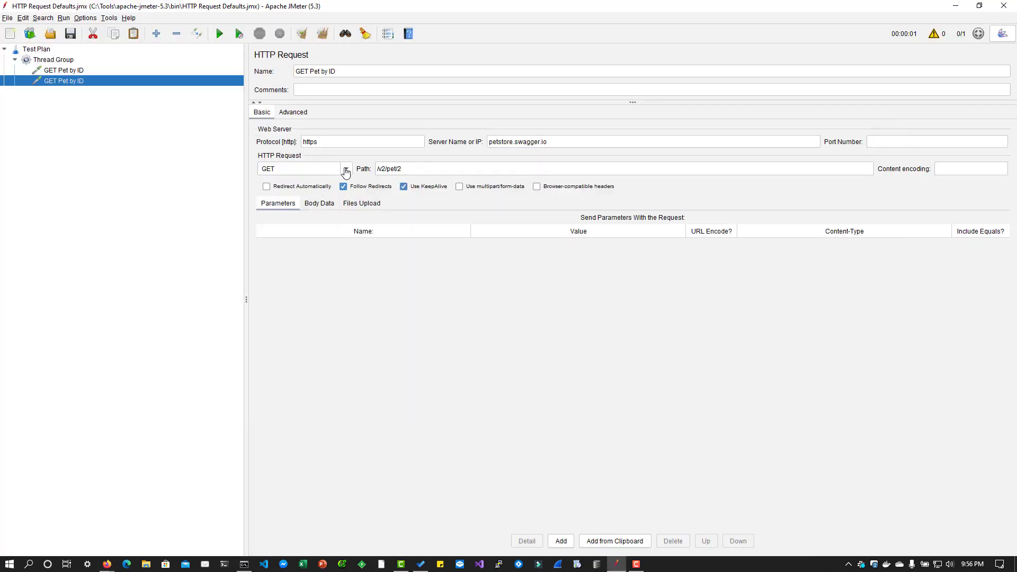
{"action": "left_click", "coordinate": [346, 168]}
{"action": "left_click", "coordinate": [304, 191]}
{"action": "left_click_drag", "start_coordinate": [404, 169], "coordinate": [373, 169]}
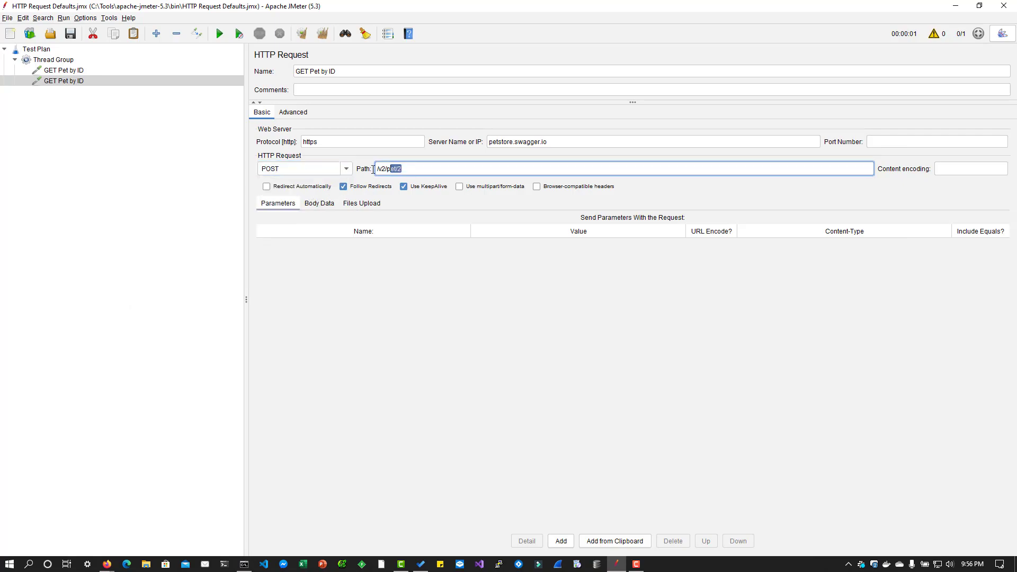
Step: Switch to the Swagger page in Firefox and copy the form data name=Pinky&status=available from the curl command
{"action": "key", "text": "alt+Tab"}
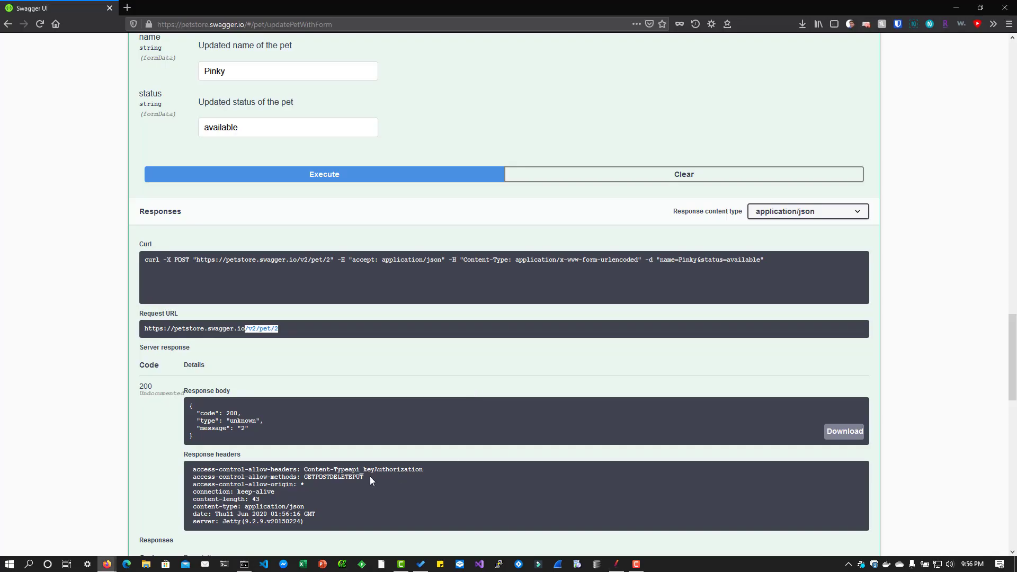
{"action": "scroll", "coordinate": [369, 475], "scroll_direction": "down", "scroll_amount": 2}
{"action": "scroll", "coordinate": [345, 469], "scroll_direction": "up", "scroll_amount": 3}
{"action": "scroll", "coordinate": [323, 376], "scroll_direction": "up", "scroll_amount": 2}
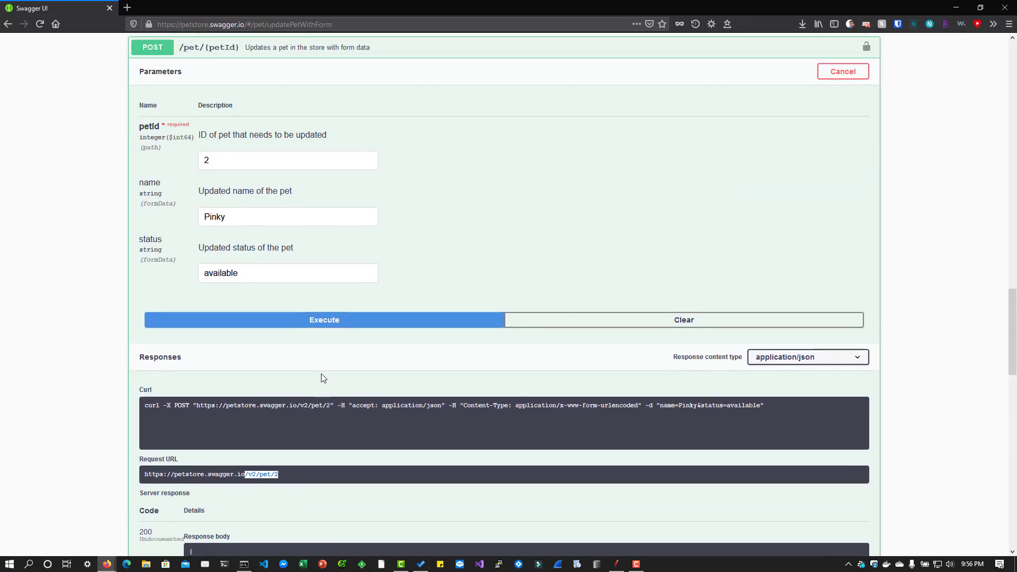
{"action": "scroll", "coordinate": [393, 434], "scroll_direction": "down", "scroll_amount": 1}
{"action": "scroll", "coordinate": [392, 433], "scroll_direction": "up", "scroll_amount": 5}
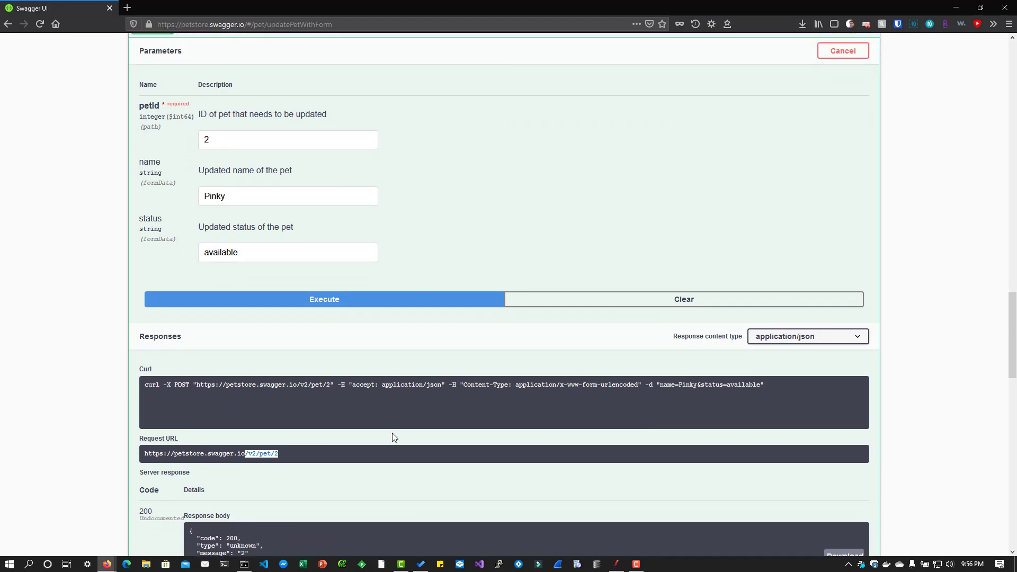
{"action": "scroll", "coordinate": [437, 400], "scroll_direction": "down", "scroll_amount": 7}
{"action": "scroll", "coordinate": [437, 405], "scroll_direction": "down", "scroll_amount": 2}
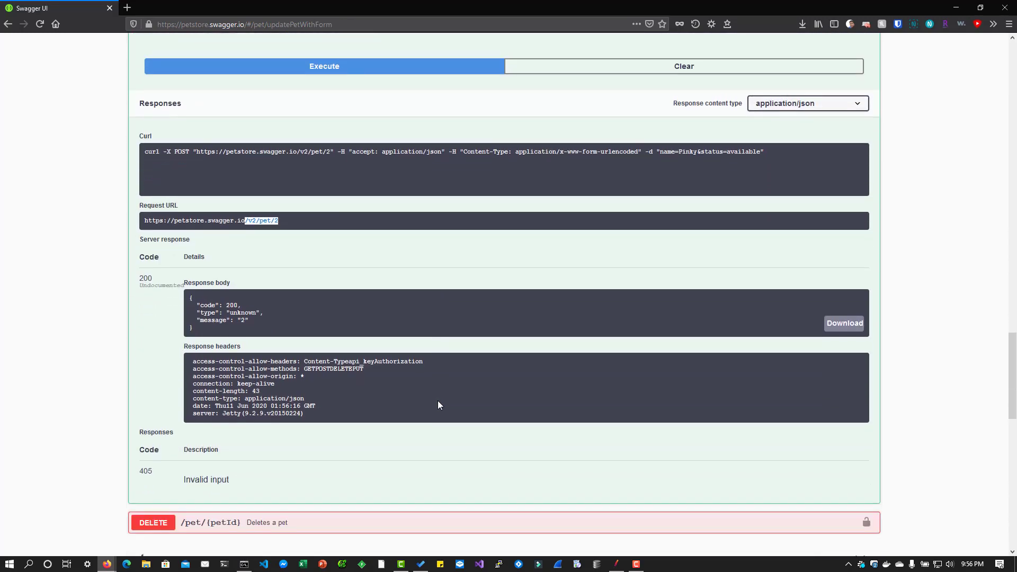
{"action": "scroll", "coordinate": [438, 405], "scroll_direction": "up", "scroll_amount": 3}
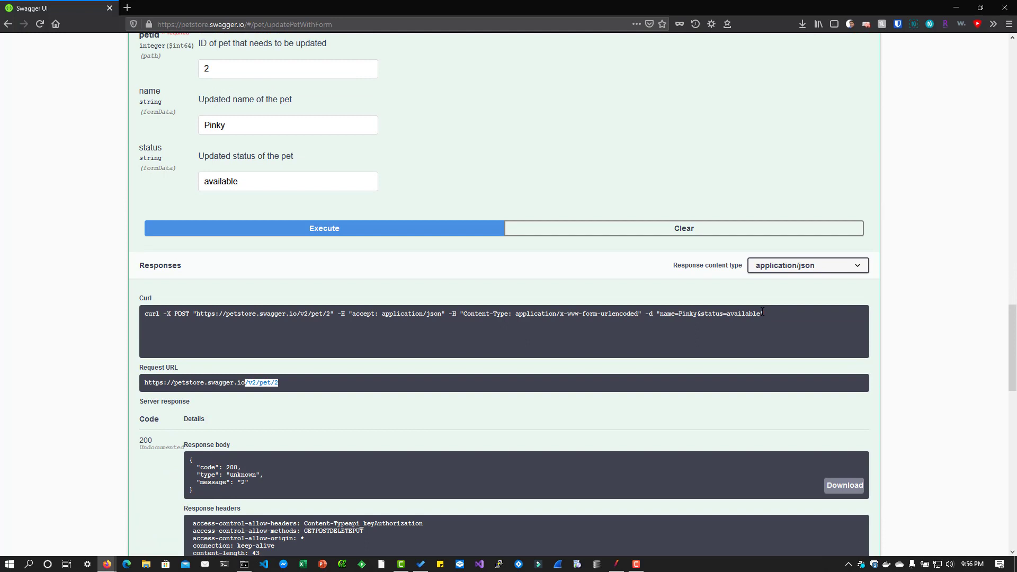
{"action": "triple_click", "coordinate": [761, 312]}
{"action": "left_click", "coordinate": [667, 317]}
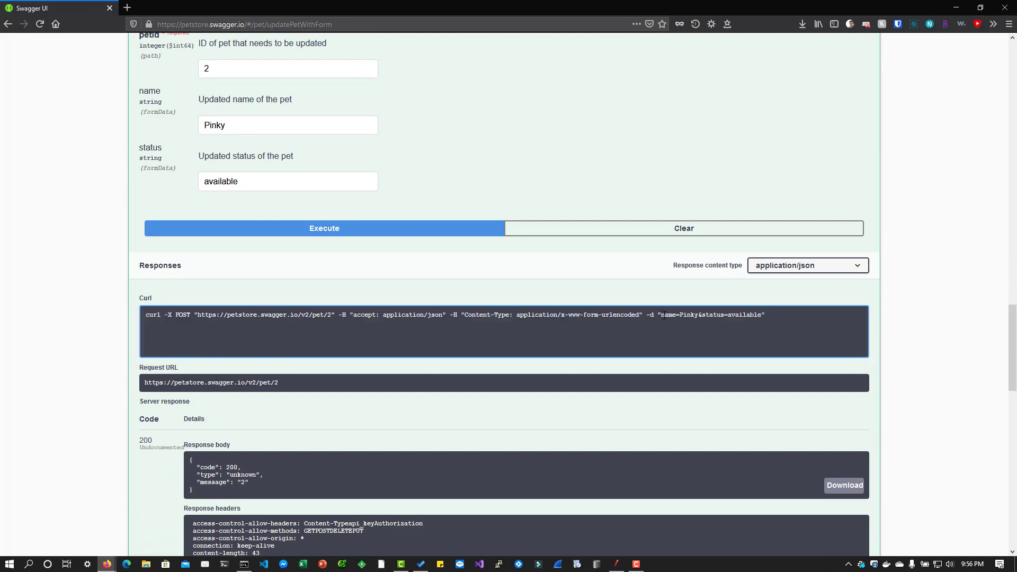
{"action": "left_click_drag", "start_coordinate": [663, 316], "coordinate": [760, 319]}
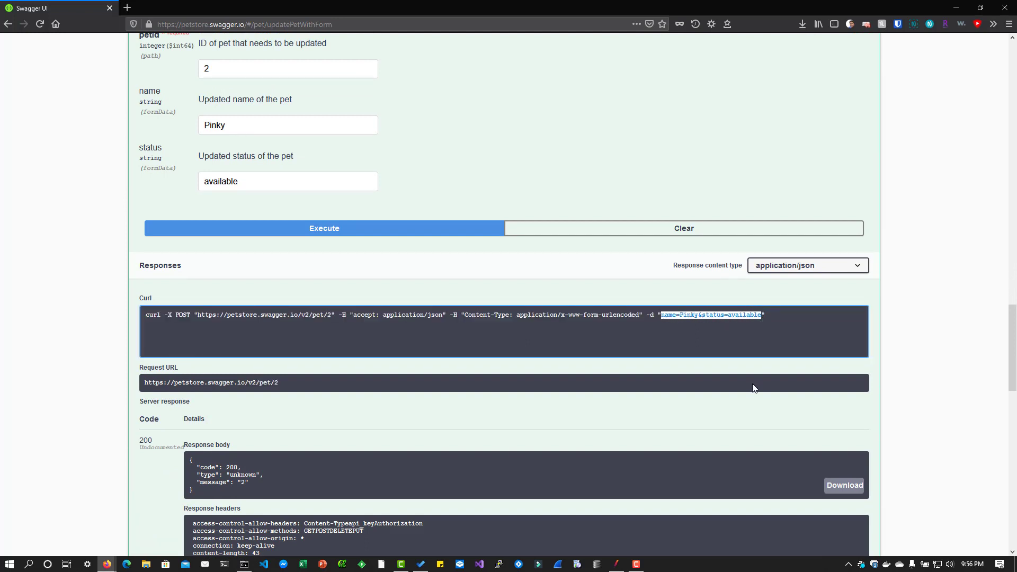
Step: Switch to JMeter and add a request parameter called name with the value Pinky, using the copied form data
{"action": "key", "text": "alt+Tab"}
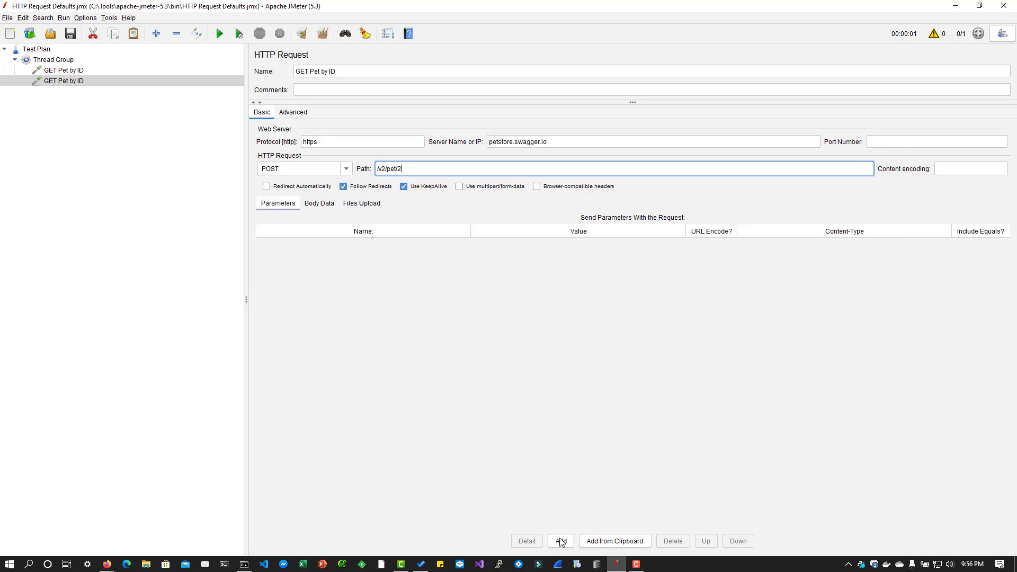
{"action": "left_click", "coordinate": [561, 541]}
{"action": "double_click", "coordinate": [341, 244]}
{"action": "type", "text": "name=Pinky&status=available"}
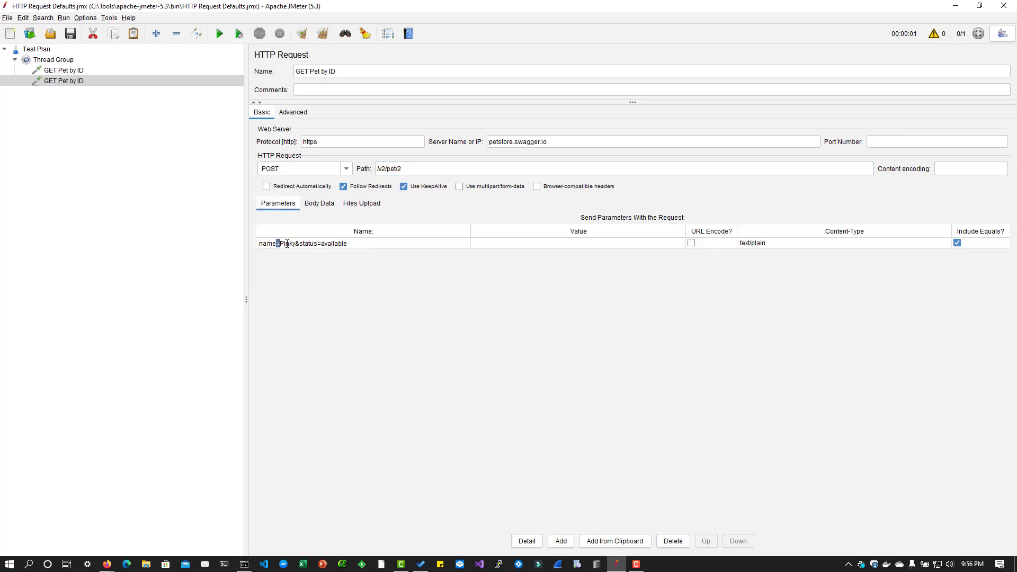
{"action": "left_click_drag", "start_coordinate": [286, 244], "coordinate": [425, 252]}
{"action": "key", "text": "ctrl+c"}
{"action": "key", "text": "BackSpace"}
{"action": "left_click", "coordinate": [560, 246]}
{"action": "type", "text": "Pinky"}
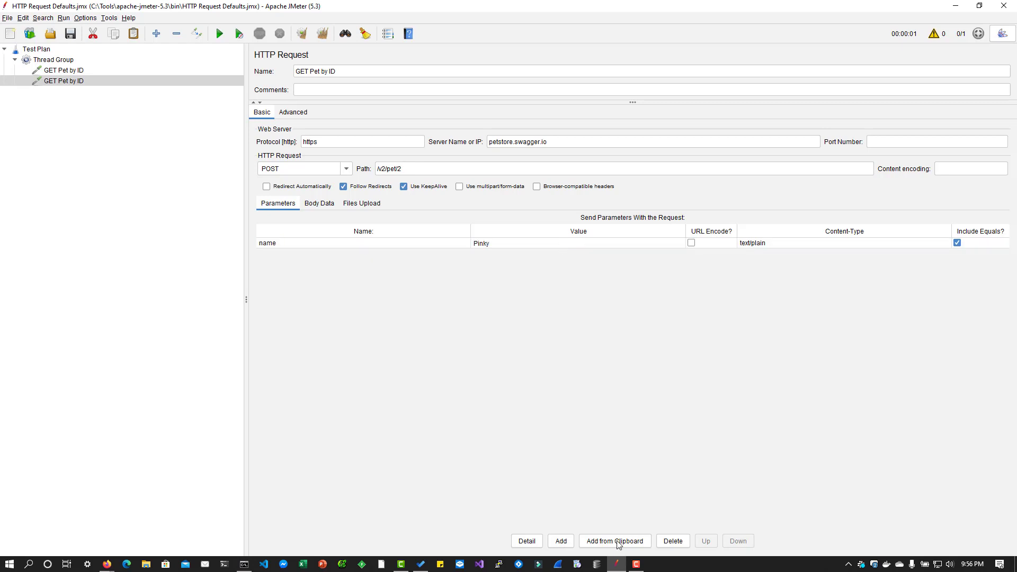
Step: Add a second request parameter called status with the value available
{"action": "left_click", "coordinate": [558, 540]}
{"action": "double_click", "coordinate": [276, 255]}
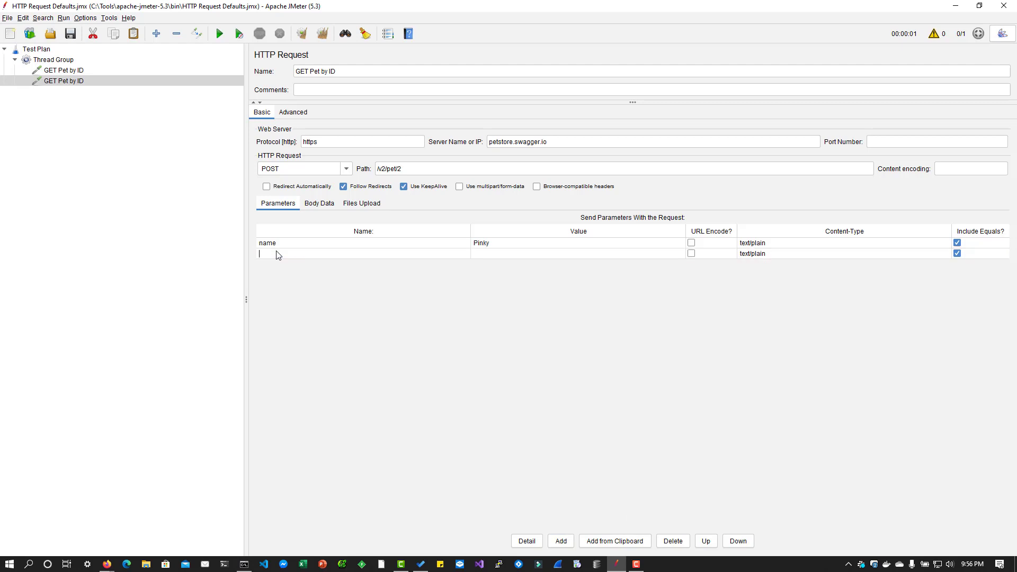
{"action": "key", "text": "ctrl+v"}
{"action": "key", "text": "Home"}
{"action": "key", "text": "Delete"}
{"action": "key", "text": "Delete"}
{"action": "key", "text": "Delete"}
{"action": "key", "text": "Delete"}
{"action": "key", "text": "Delete"}
{"action": "key", "text": "Delete"}
{"action": "key", "text": "Delete"}
{"action": "left_click_drag", "start_coordinate": [308, 254], "coordinate": [278, 254]}
{"action": "key", "text": "Delete"}
{"action": "left_click", "coordinate": [500, 255]}
{"action": "type", "text": "ava"}
Step: Rename the duplicated request to "POST Pet by ID"
{"action": "left_click", "coordinate": [60, 81]}
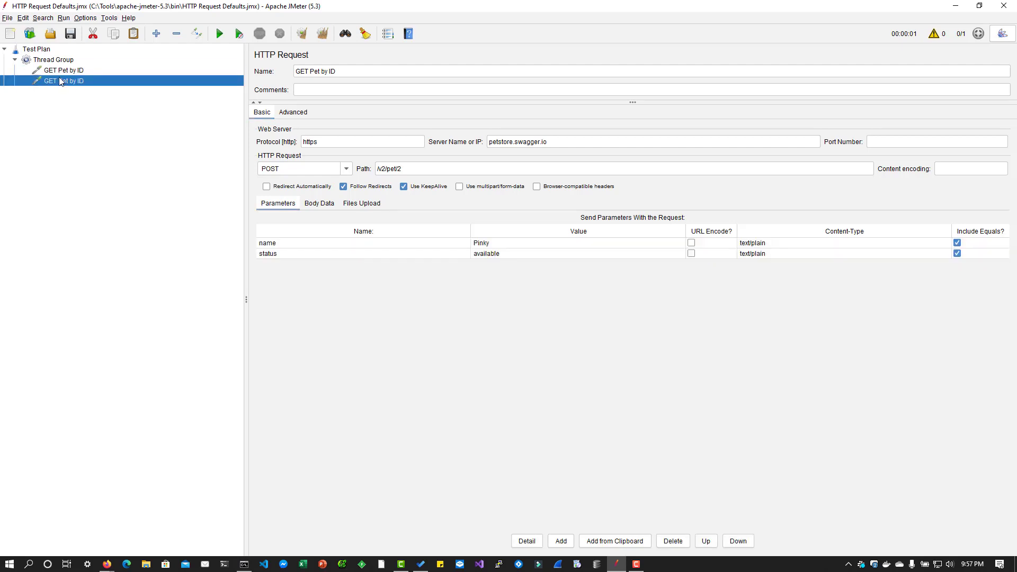
{"action": "double_click", "coordinate": [305, 71]}
{"action": "type", "text": "POST"}
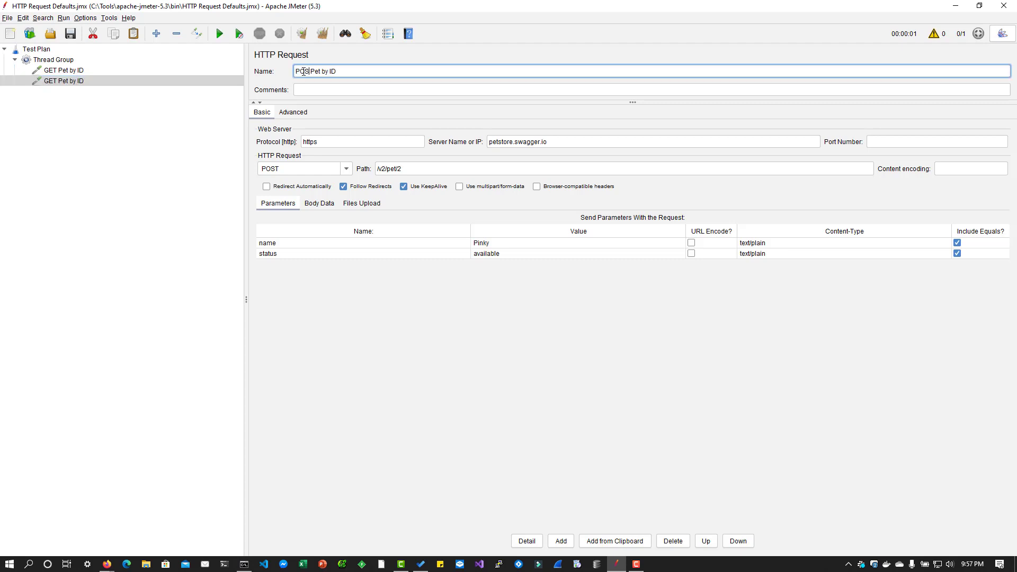
{"action": "left_click", "coordinate": [53, 71]}
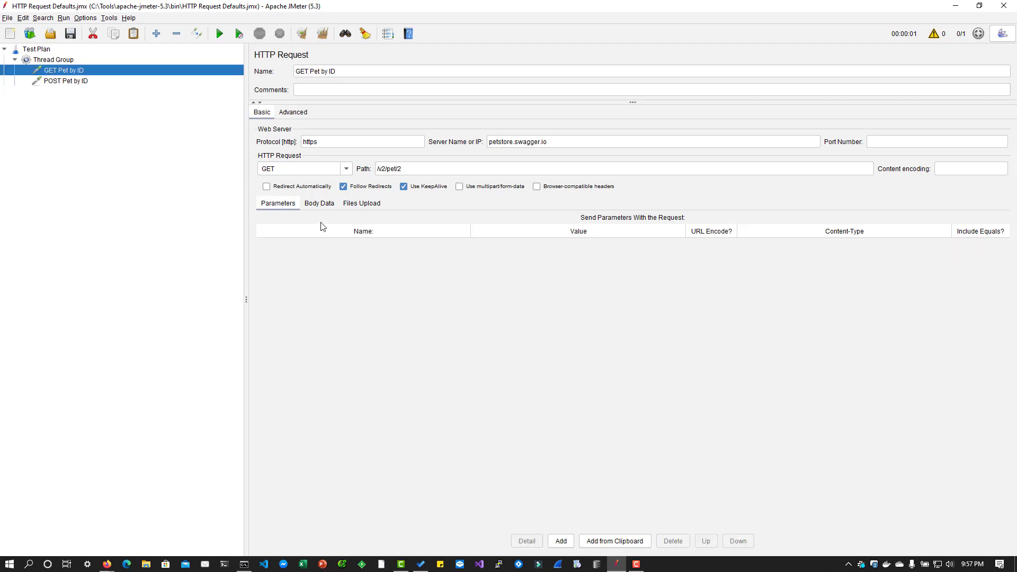
Step: Switch to Firefox, execute the GET /store/inventory endpoint, and copy v2/store/inventory from its request URL
{"action": "key", "text": "alt+Tab"}
{"action": "scroll", "coordinate": [522, 388], "scroll_direction": "down", "scroll_amount": 15}
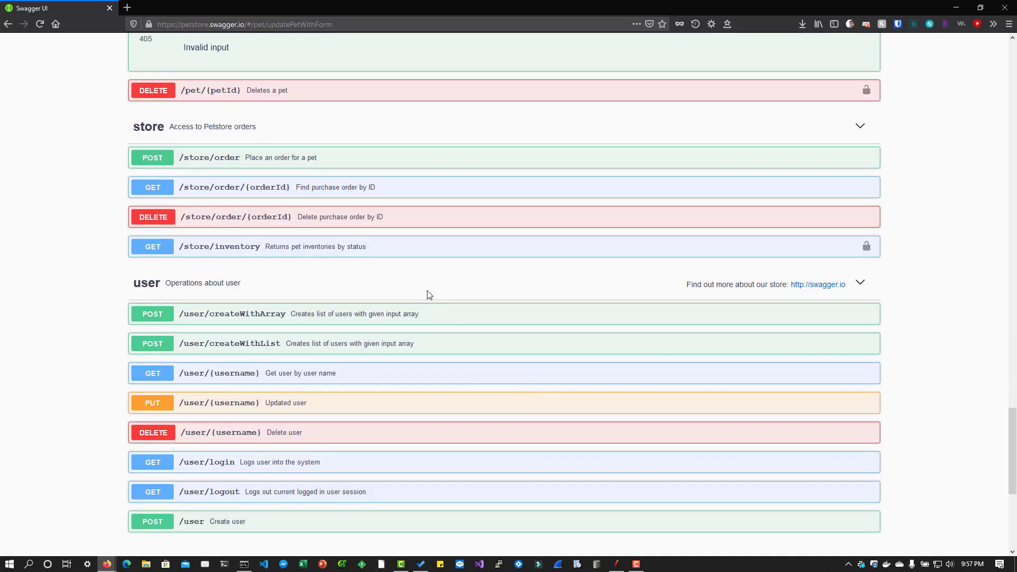
{"action": "left_click", "coordinate": [392, 248]}
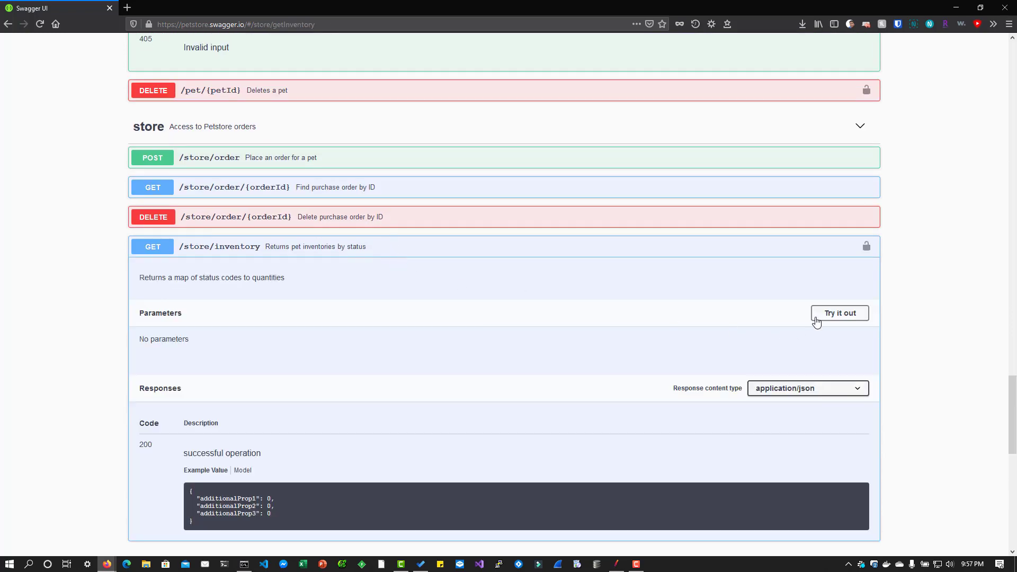
{"action": "left_click", "coordinate": [818, 318]}
{"action": "scroll", "coordinate": [479, 419], "scroll_direction": "down", "scroll_amount": 2}
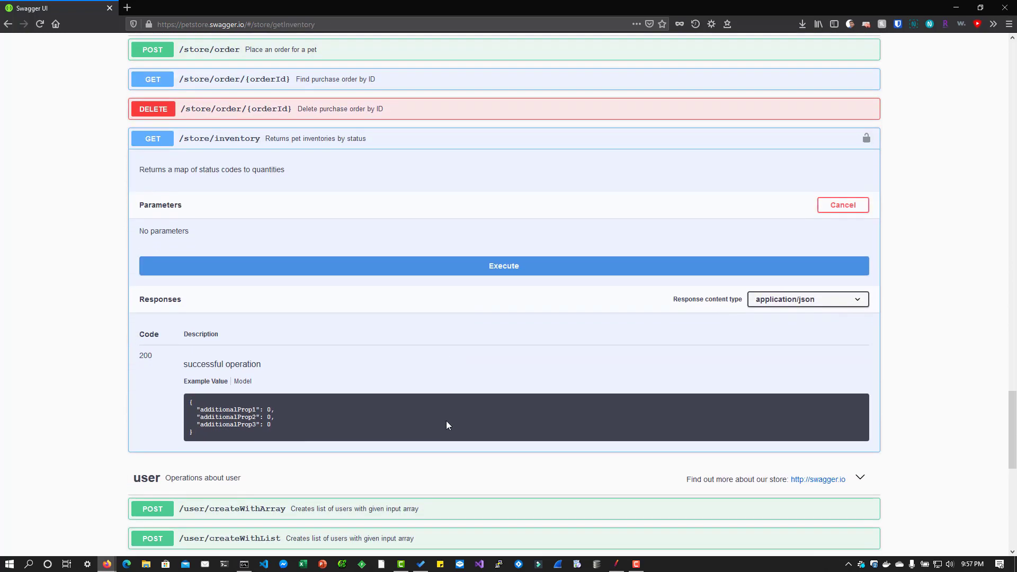
{"action": "left_click", "coordinate": [496, 273]}
{"action": "scroll", "coordinate": [421, 459], "scroll_direction": "down", "scroll_amount": 2}
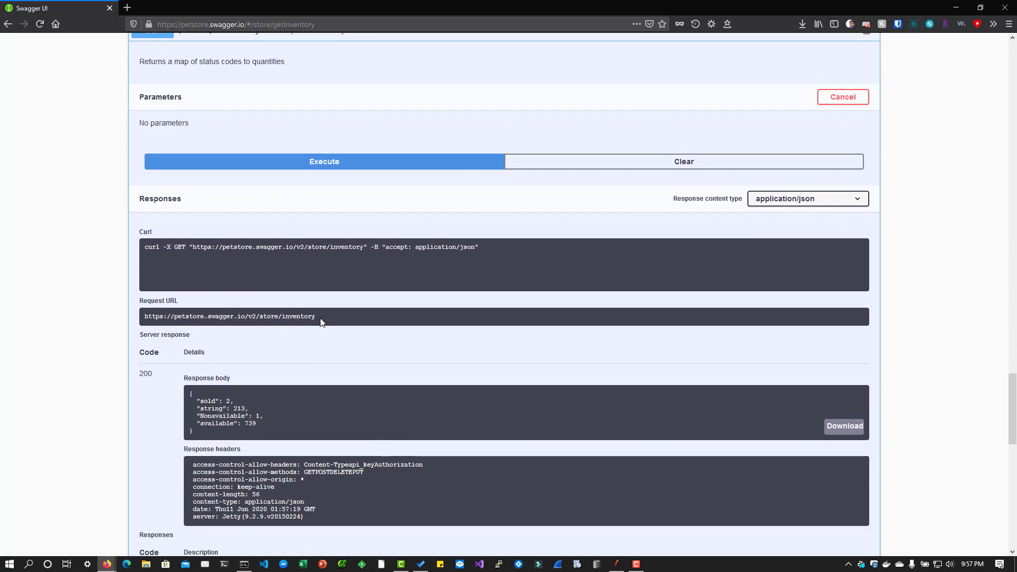
{"action": "left_click_drag", "start_coordinate": [316, 317], "coordinate": [249, 316]}
{"action": "key", "text": "ctrl+c"}
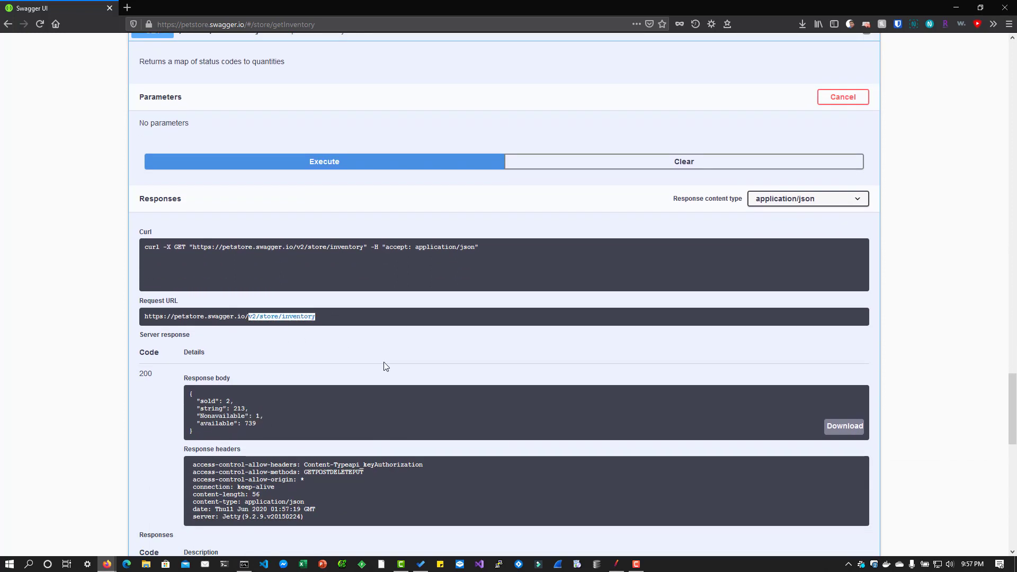
Step: Switch to JMeter, duplicate the "POST Pet by ID" request and set the copy's path to v2/store/inventory
{"action": "key", "text": "alt+Tab"}
{"action": "left_click", "coordinate": [58, 80]}
{"action": "right_click", "coordinate": [74, 79]}
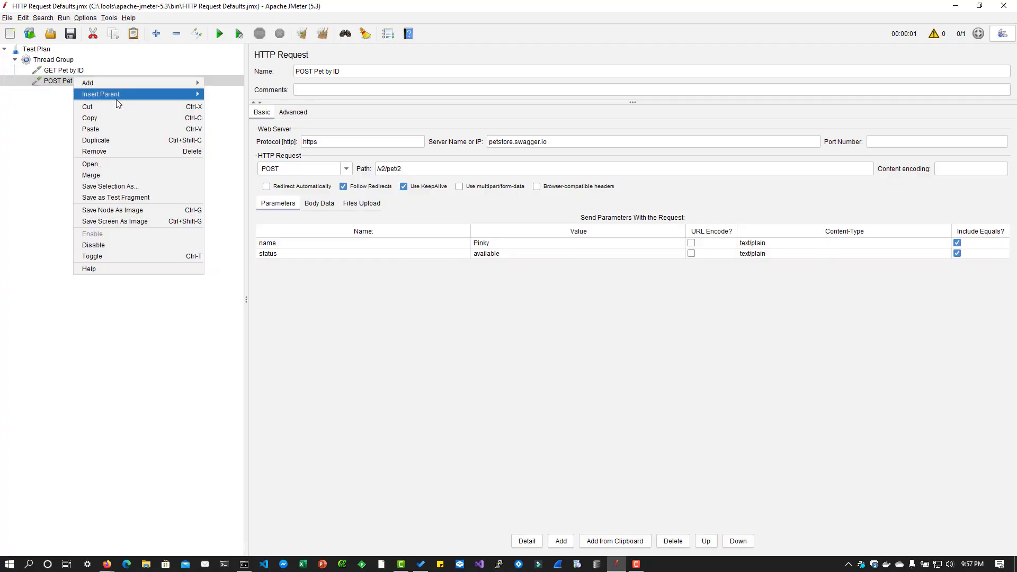
{"action": "left_click", "coordinate": [116, 139]}
{"action": "left_click", "coordinate": [100, 94]}
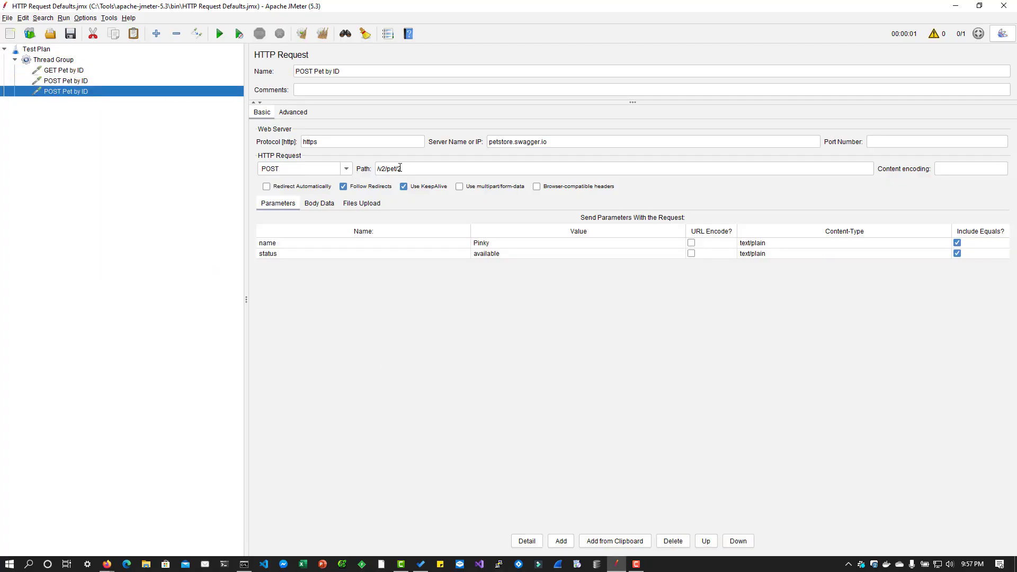
{"action": "left_click", "coordinate": [400, 167]}
{"action": "key", "text": "ctrl+a"}
{"action": "key", "text": "ctrl+v"}
Step: Delete the name and status parameters from the inventory request and set its method to GET
{"action": "left_click", "coordinate": [330, 243]}
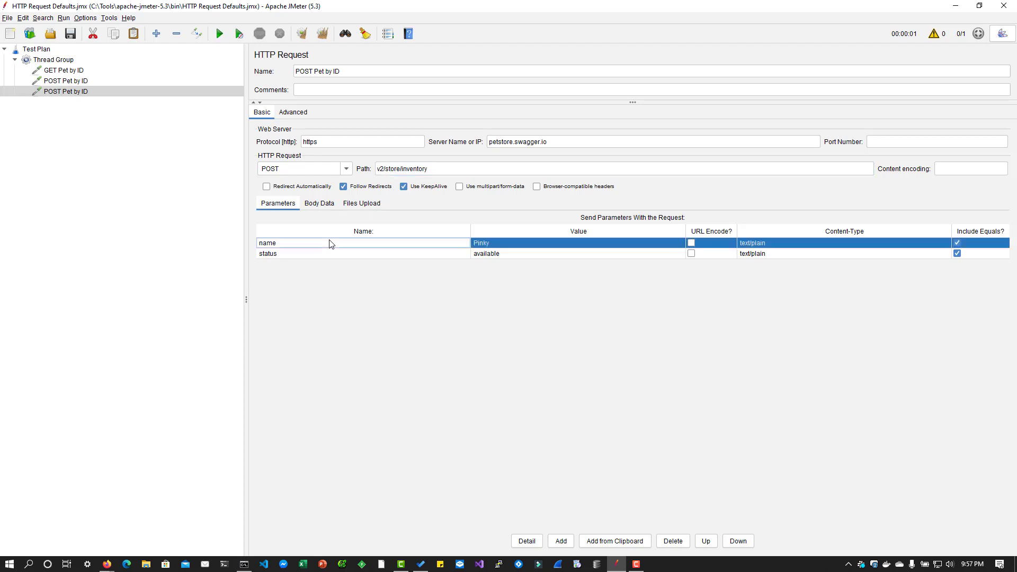
{"action": "left_click", "coordinate": [673, 541]}
{"action": "left_click", "coordinate": [673, 541]}
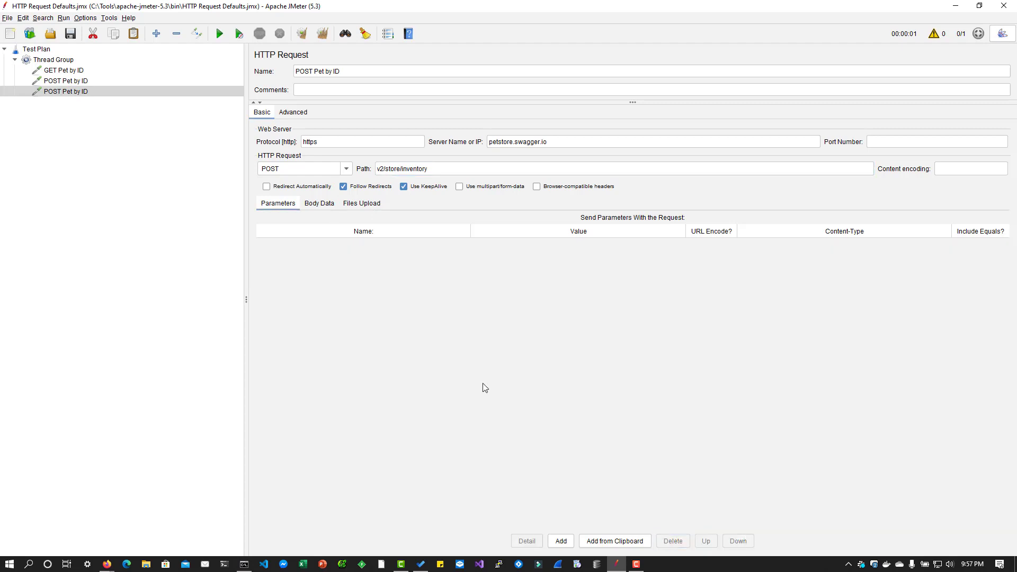
{"action": "left_click", "coordinate": [333, 169]}
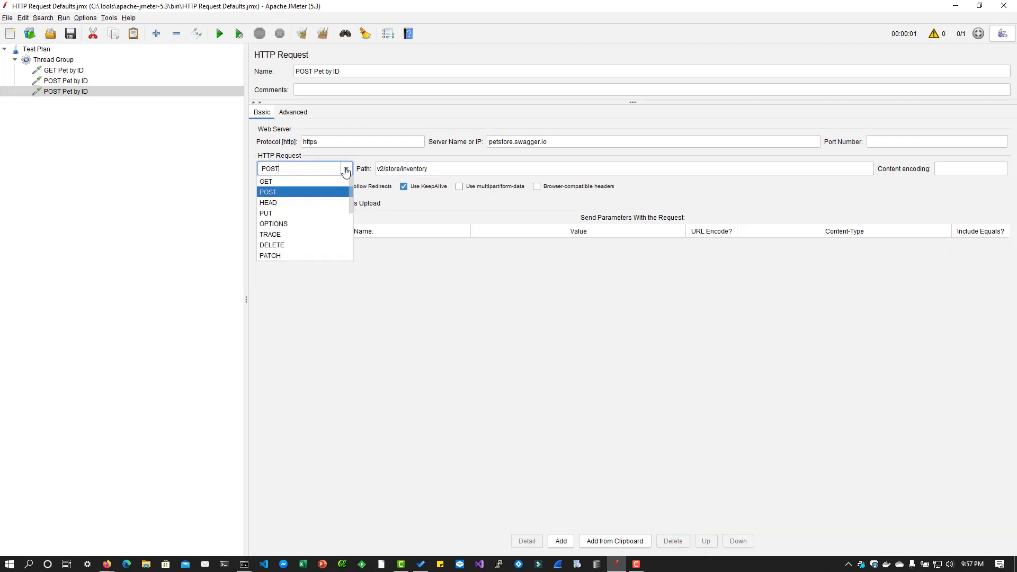
{"action": "left_click", "coordinate": [310, 181]}
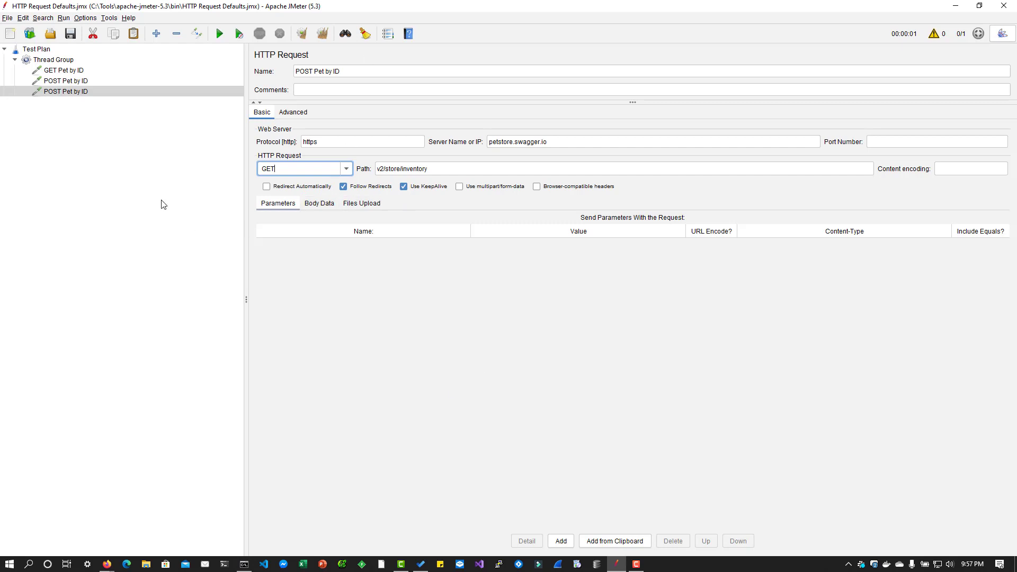
Step: Add a View Results Tree listener to the Thread Group and run the test plan
{"action": "left_click", "coordinate": [53, 59]}
{"action": "right_click", "coordinate": [52, 58]}
{"action": "mouse_move", "coordinate": [108, 62]}
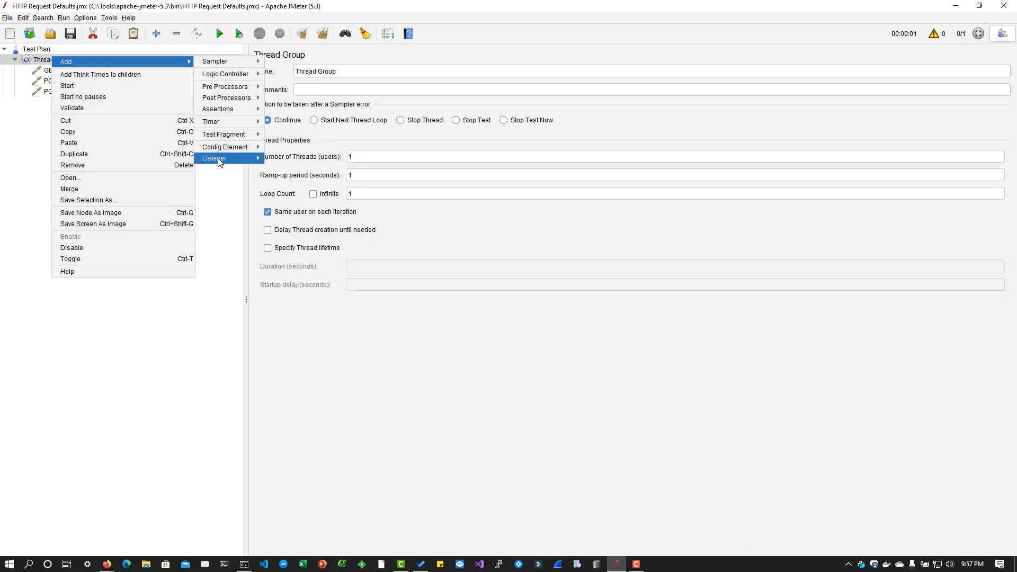
{"action": "mouse_move", "coordinate": [233, 158]}
{"action": "left_click", "coordinate": [301, 158]}
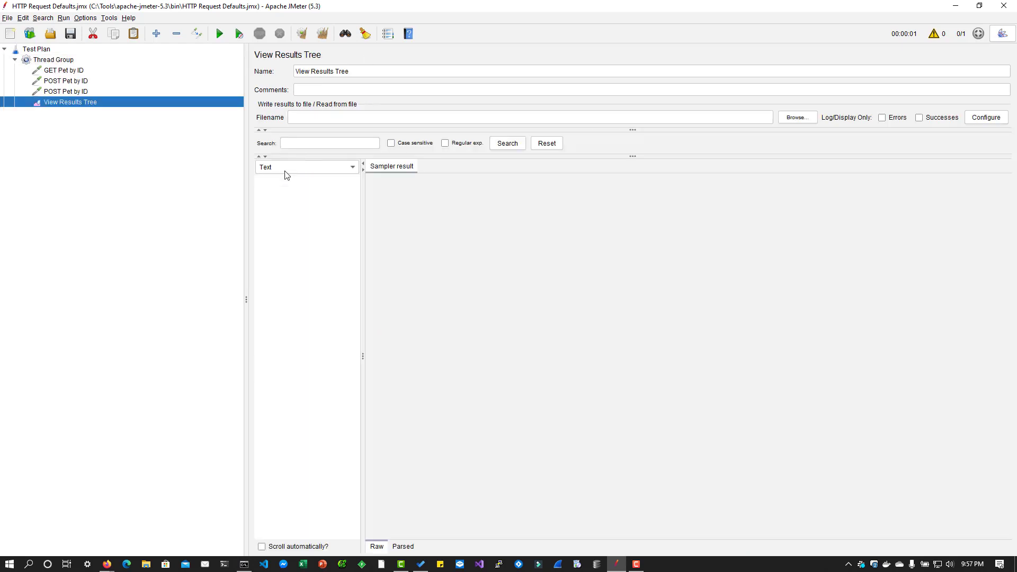
{"action": "left_click", "coordinate": [236, 32]}
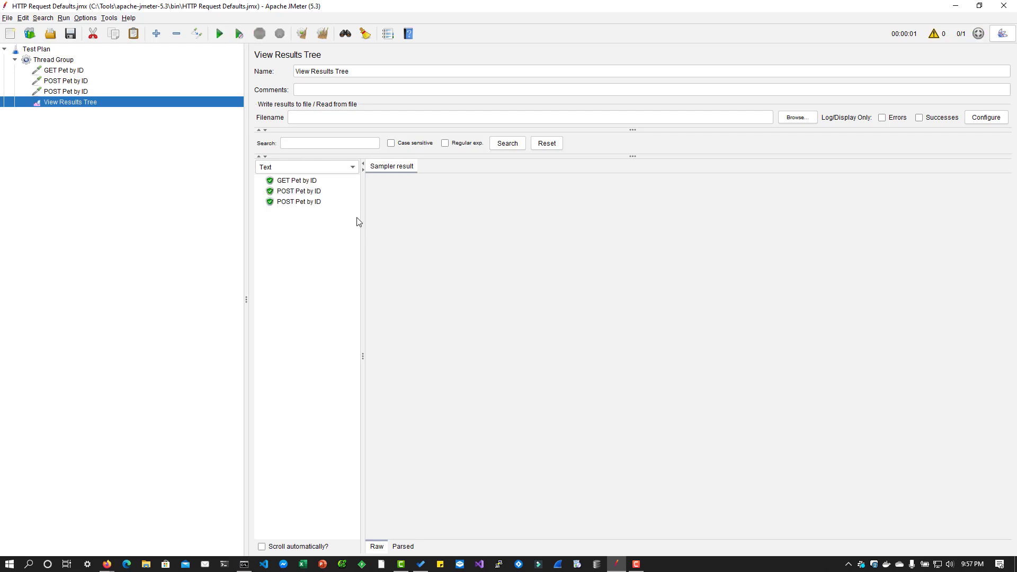
Step: Examine the response data of each of the three requests in the View Results Tree
{"action": "left_click", "coordinate": [305, 181]}
{"action": "left_click", "coordinate": [306, 193]}
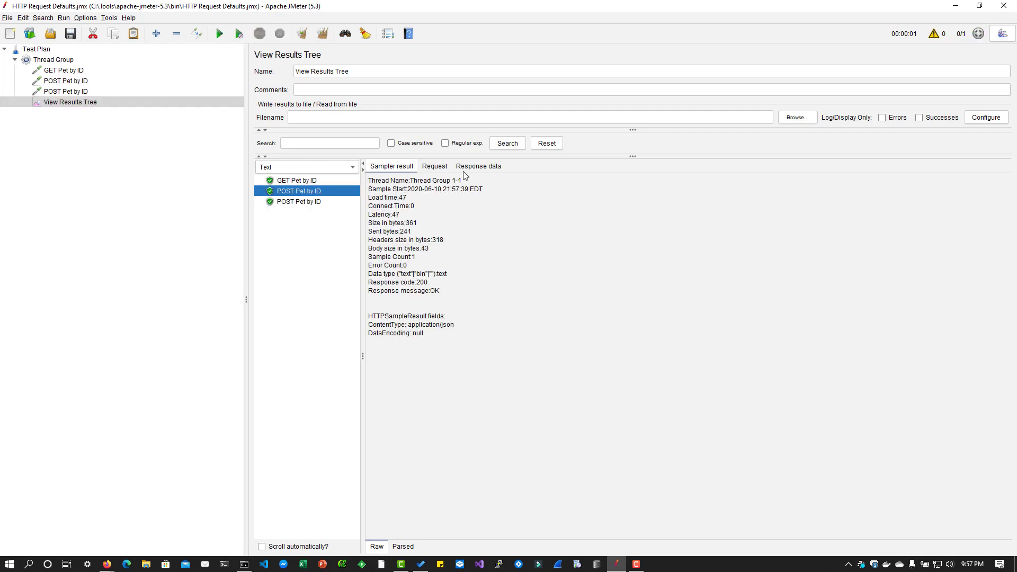
{"action": "left_click", "coordinate": [467, 168]}
{"action": "left_click", "coordinate": [299, 183]}
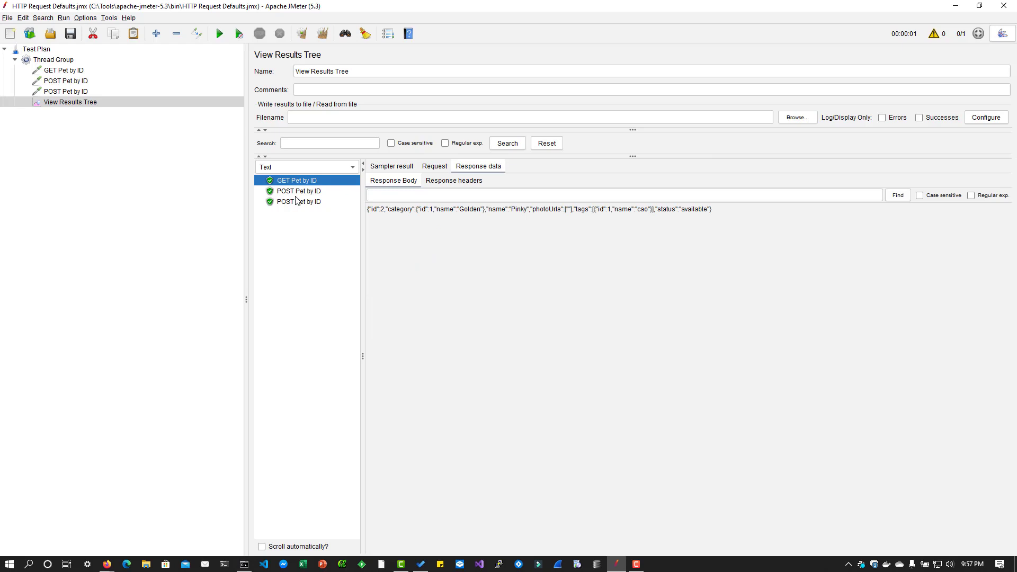
{"action": "left_click", "coordinate": [297, 200]}
Step: Rename the second "POST Pet by ID" request, the one with path v2/store/inventory, as "GET inventory"
{"action": "left_click", "coordinate": [64, 92]}
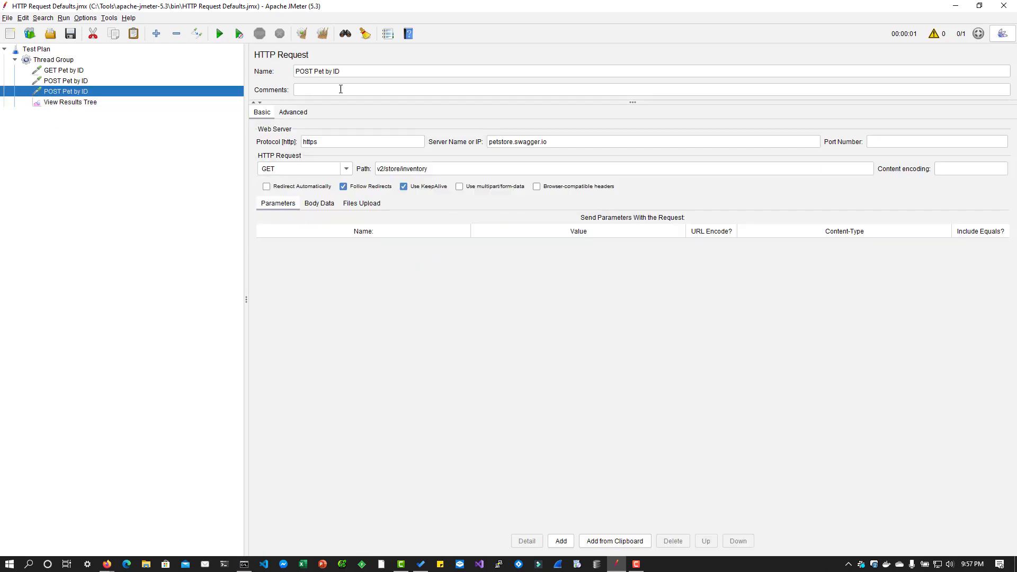
{"action": "double_click", "coordinate": [302, 71]}
{"action": "type", "text": "GET"}
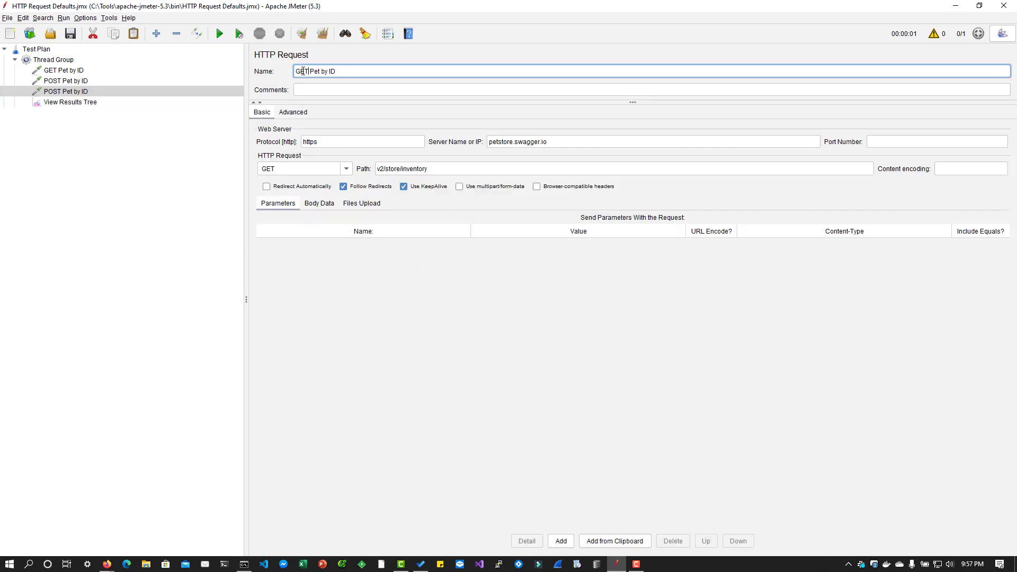
{"action": "key", "text": "shift+End"}
{"action": "type", "text": "inventory"}
{"action": "left_click", "coordinate": [75, 91]}
{"action": "left_click", "coordinate": [69, 72]}
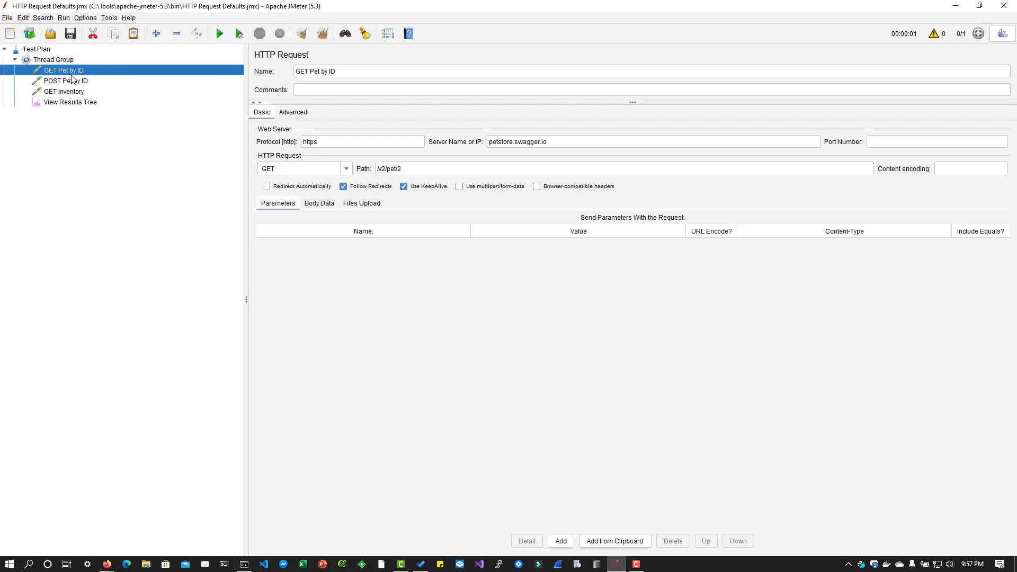
{"action": "left_click", "coordinate": [73, 83]}
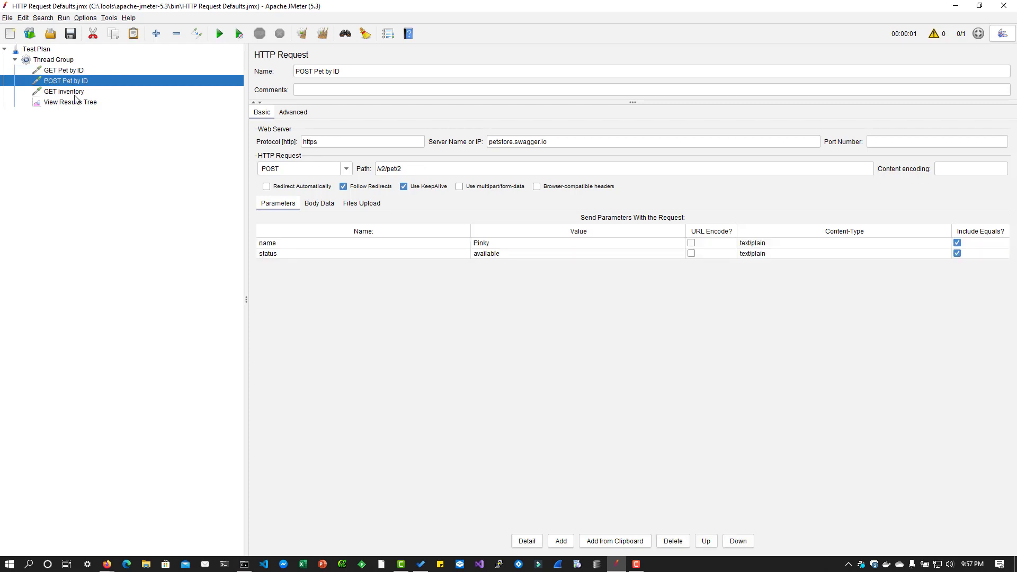
{"action": "left_click", "coordinate": [76, 93]}
{"action": "left_click", "coordinate": [80, 103]}
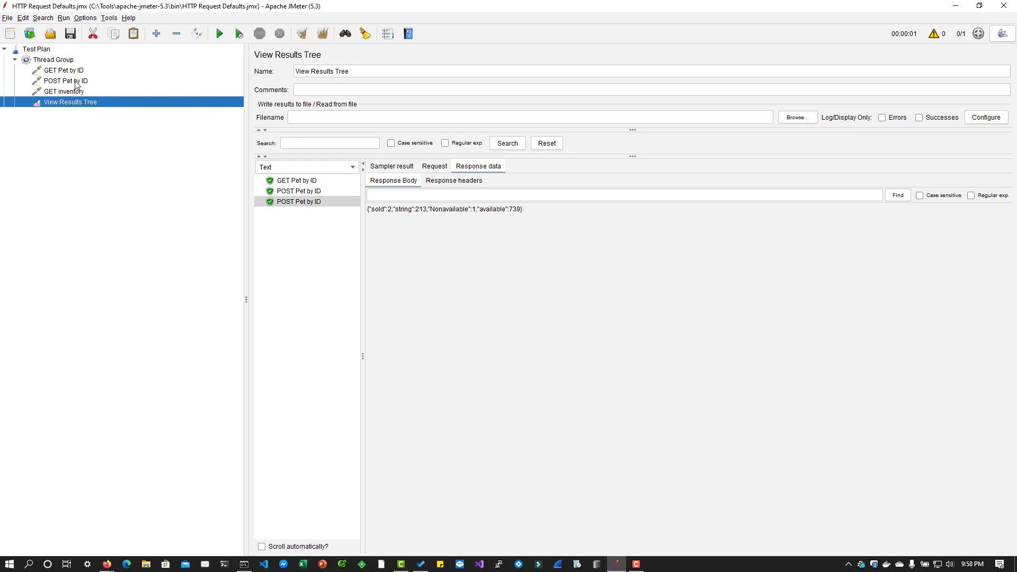
Step: Add an HTTP Request Defaults config element to the Thread Group and move it above all the requests
{"action": "left_click", "coordinate": [65, 59]}
{"action": "right_click", "coordinate": [65, 59]}
{"action": "mouse_move", "coordinate": [81, 64]}
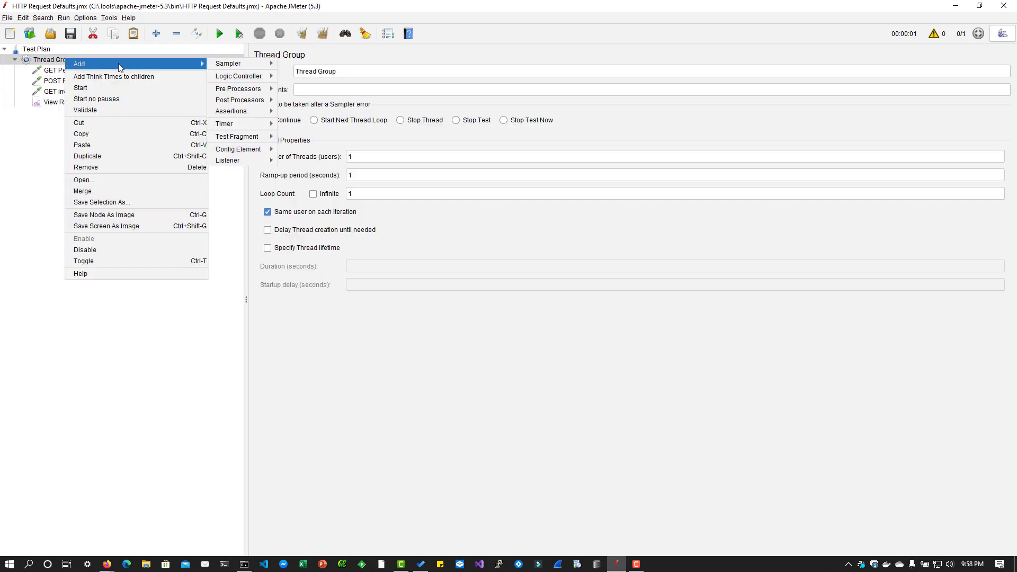
{"action": "mouse_move", "coordinate": [227, 63]}
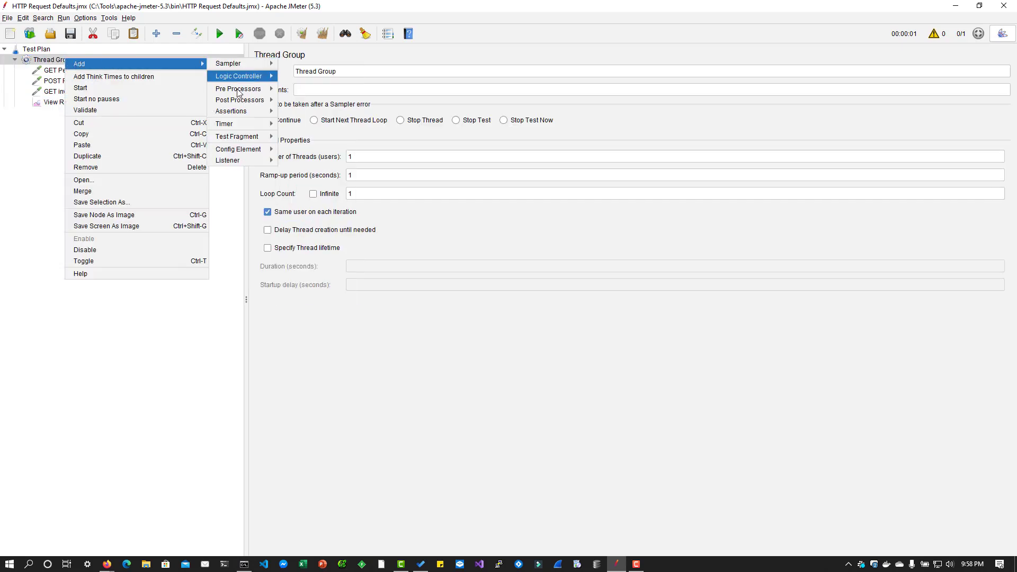
{"action": "mouse_move", "coordinate": [243, 149]}
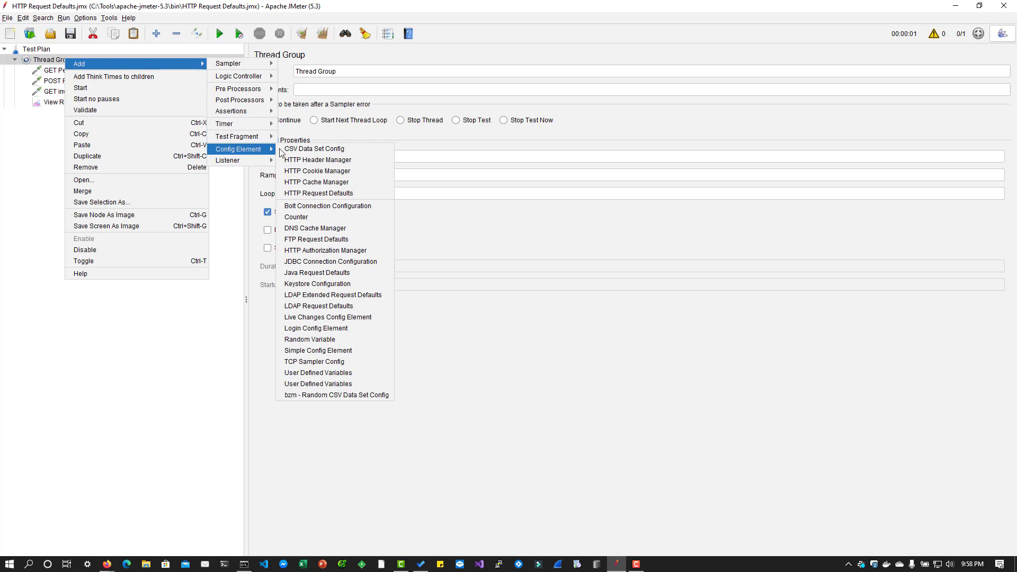
{"action": "left_click", "coordinate": [320, 193]}
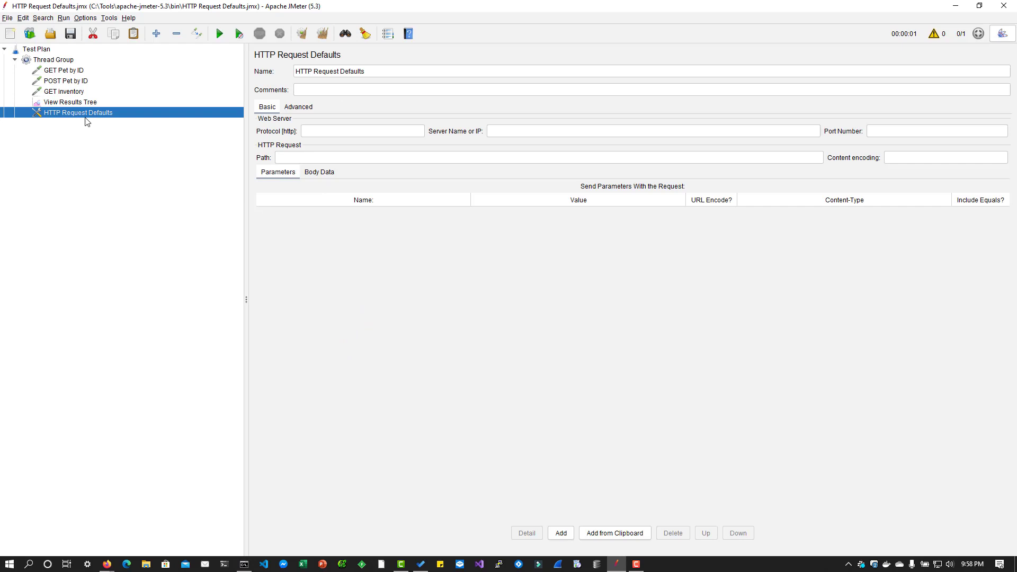
{"action": "left_click_drag", "start_coordinate": [84, 69], "coordinate": [75, 67]}
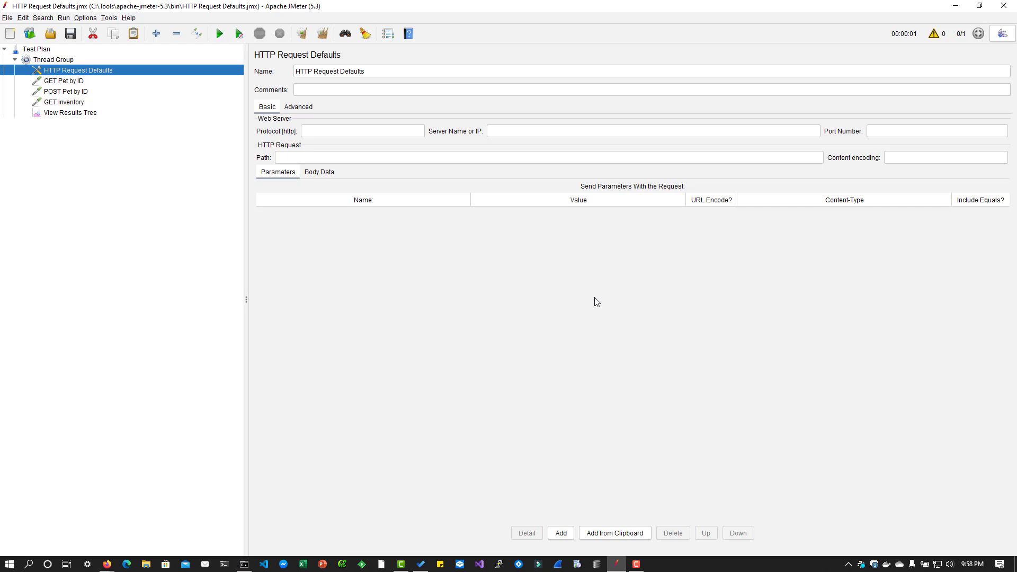
Step: Compare the protocol and server name across the GET Pet by ID, POST Pet by ID and GET inventory requests
{"action": "left_click", "coordinate": [71, 84]}
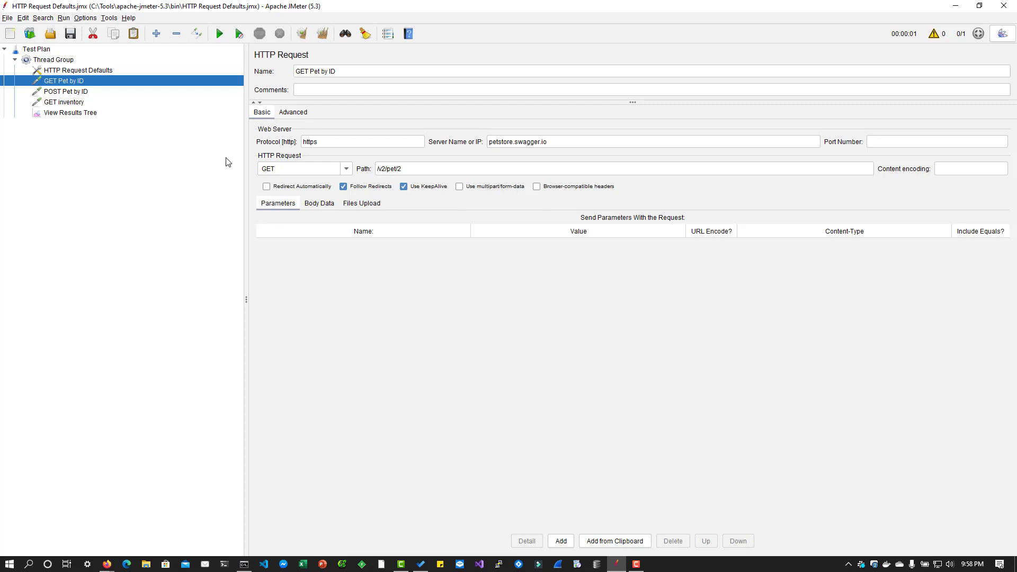
{"action": "left_click", "coordinate": [77, 94]}
{"action": "left_click", "coordinate": [65, 103]}
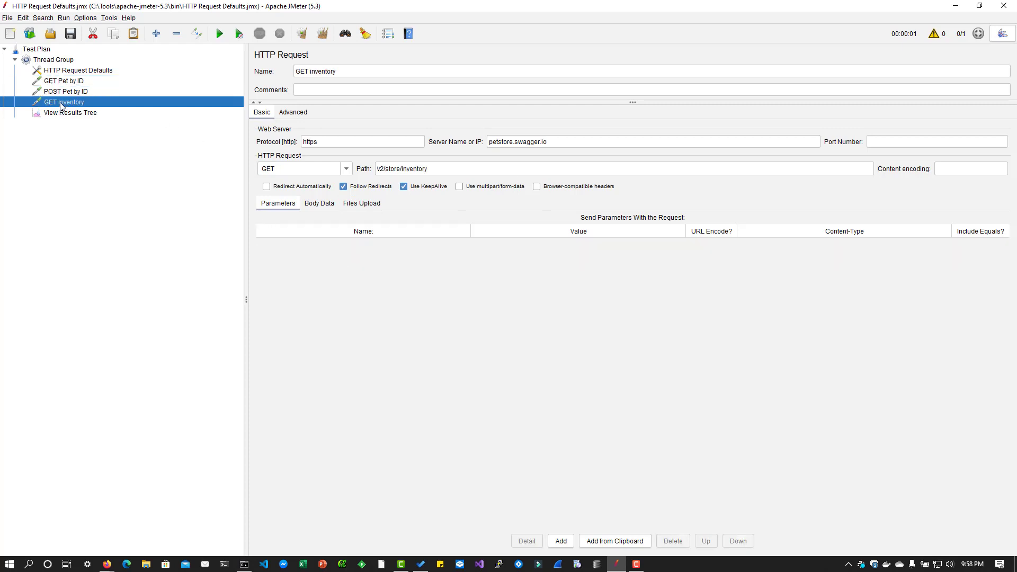
{"action": "left_click", "coordinate": [61, 83]}
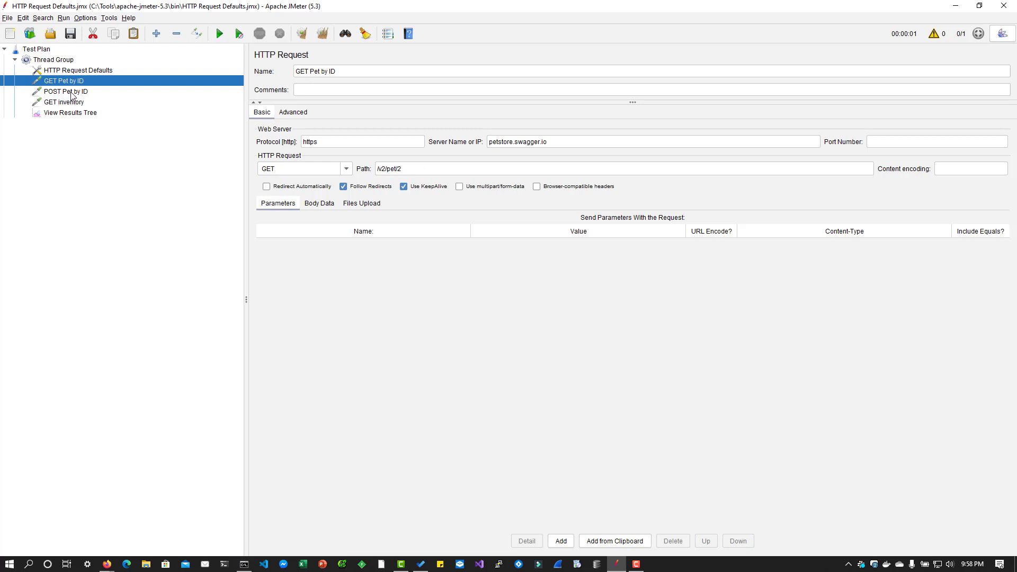
{"action": "left_click", "coordinate": [72, 94]}
{"action": "left_click", "coordinate": [69, 98]}
{"action": "left_click", "coordinate": [67, 91]}
{"action": "left_click", "coordinate": [66, 83]}
{"action": "left_click", "coordinate": [67, 92]}
{"action": "left_click", "coordinate": [67, 100]}
{"action": "left_click", "coordinate": [65, 91]}
{"action": "left_click", "coordinate": [66, 83]}
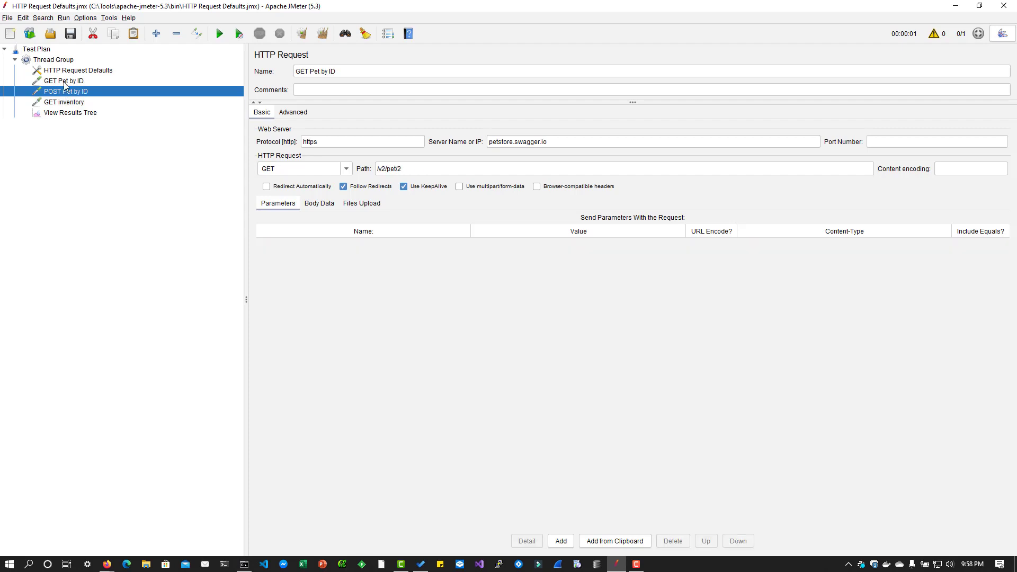
{"action": "left_click", "coordinate": [65, 83]}
{"action": "left_click", "coordinate": [68, 91]}
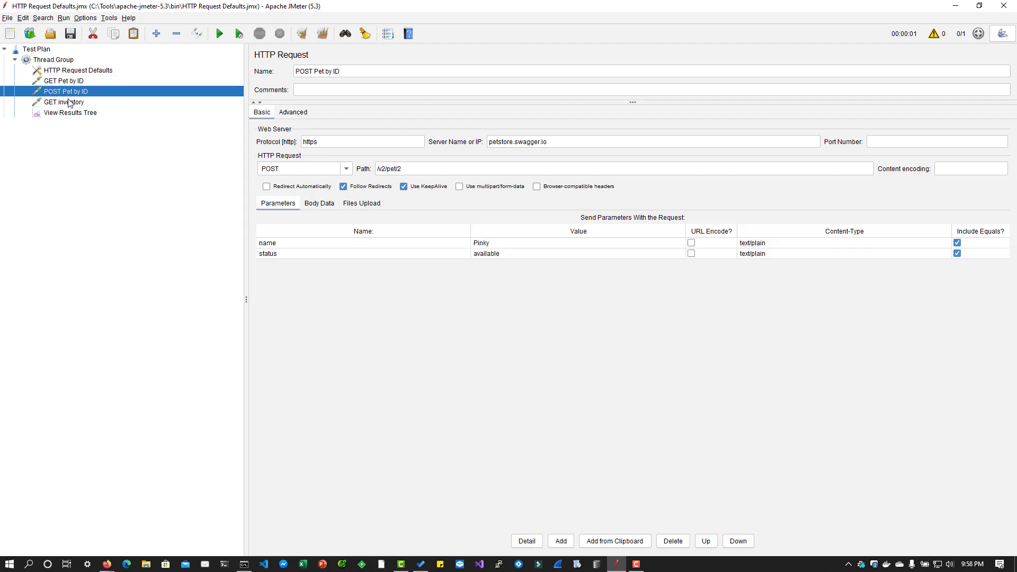
{"action": "left_click", "coordinate": [68, 102]}
{"action": "left_click", "coordinate": [65, 82]}
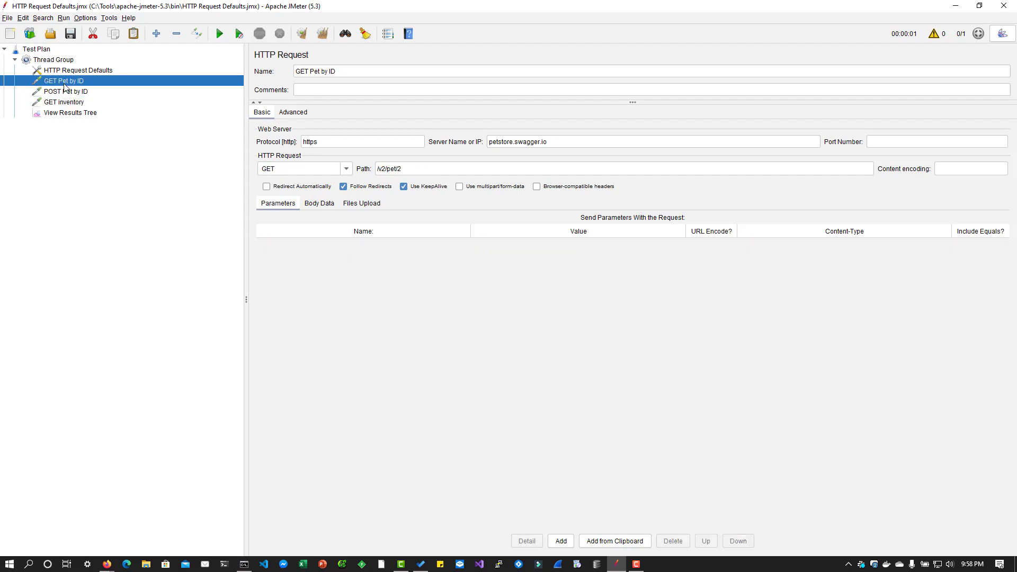
{"action": "double_click", "coordinate": [345, 141]}
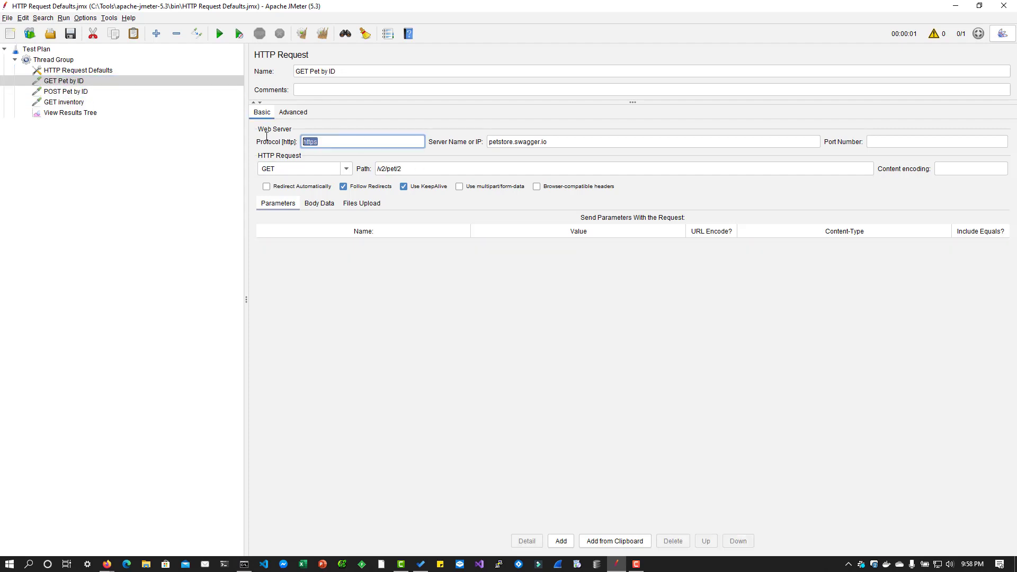
{"action": "double_click", "coordinate": [548, 143]}
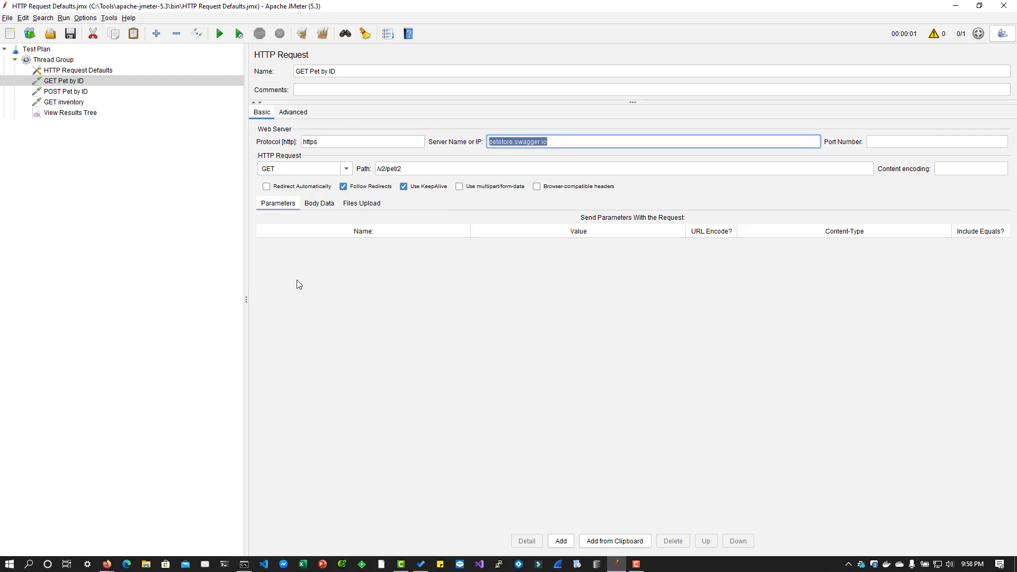
Step: Clear the protocol of the GET Pet by ID request and set the protocol in HTTP Request Defaults to https
{"action": "left_click", "coordinate": [74, 84]}
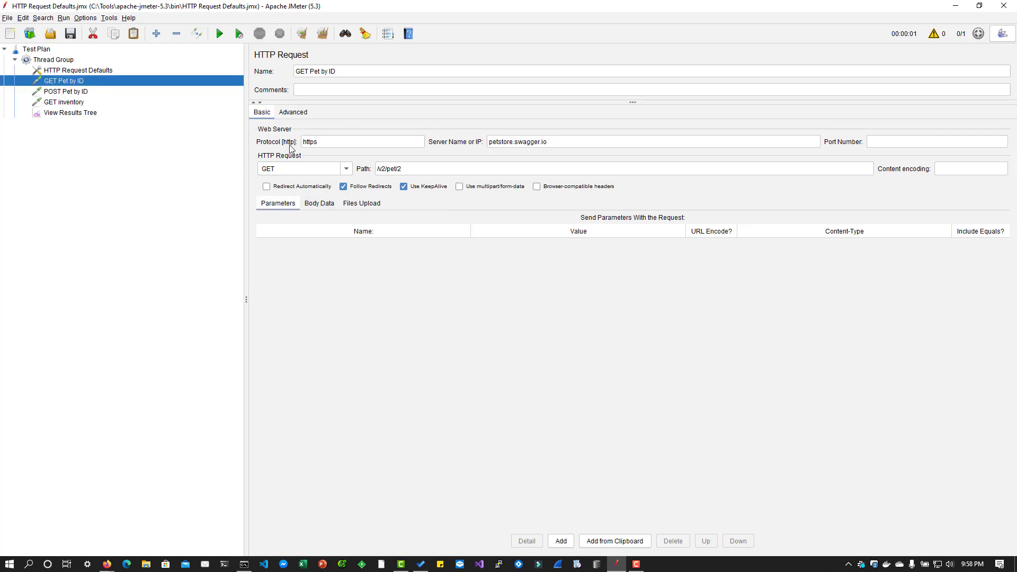
{"action": "double_click", "coordinate": [330, 142]}
{"action": "key", "text": "BackSpace"}
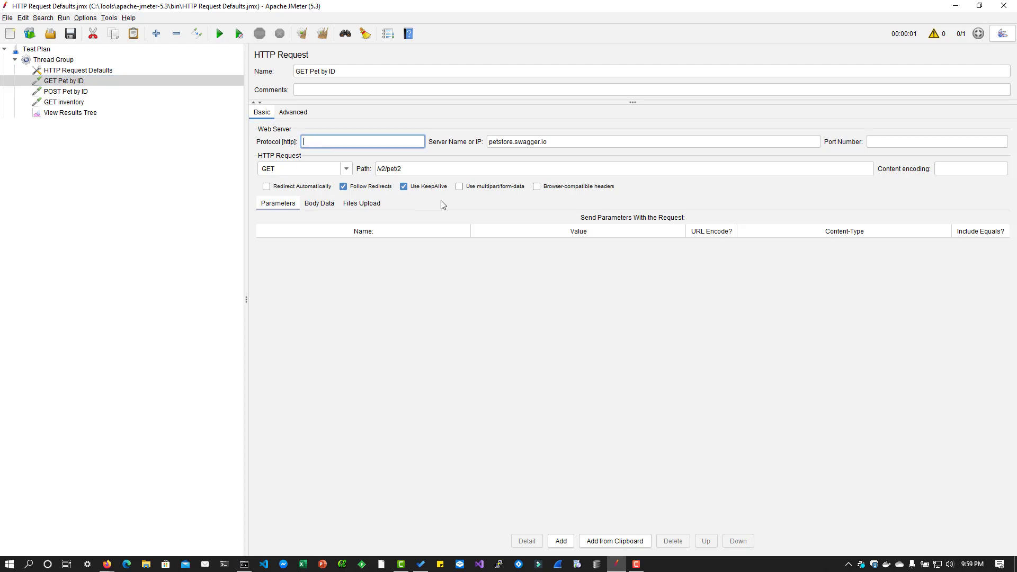
{"action": "left_click", "coordinate": [79, 70]}
{"action": "left_click", "coordinate": [344, 131]}
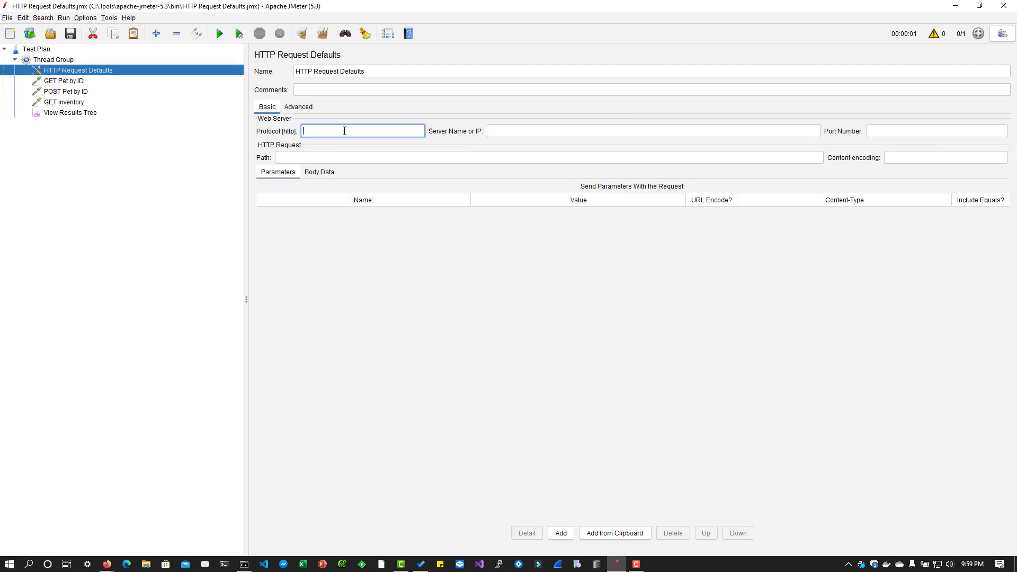
{"action": "type", "text": "https"}
Step: Move the server name petstore.swagger.io from the GET Pet by ID request into HTTP Request Defaults
{"action": "left_click", "coordinate": [65, 81]}
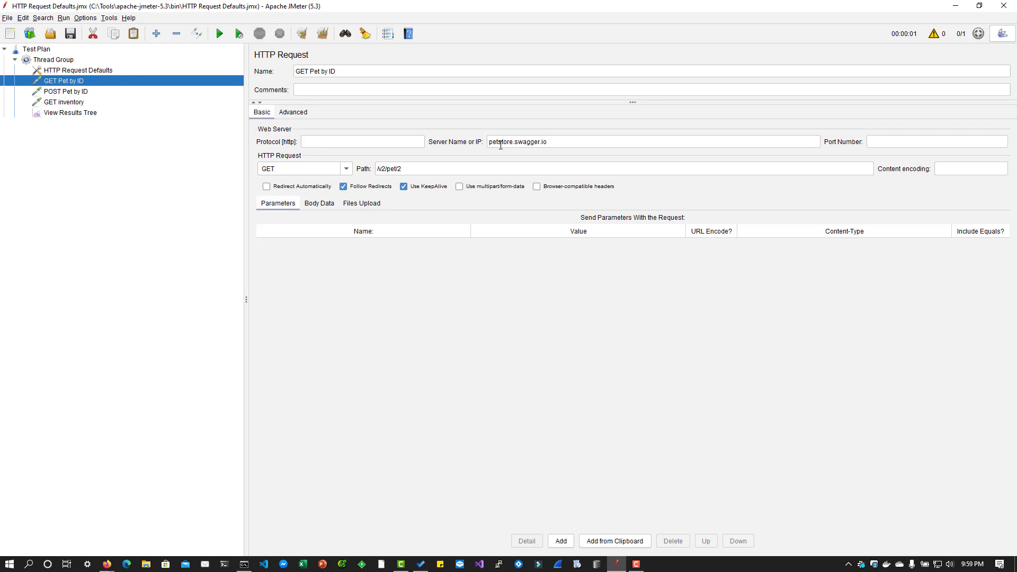
{"action": "double_click", "coordinate": [562, 142]}
{"action": "key", "text": "ctrl+c"}
{"action": "key", "text": "BackSpace"}
{"action": "left_click", "coordinate": [79, 71]}
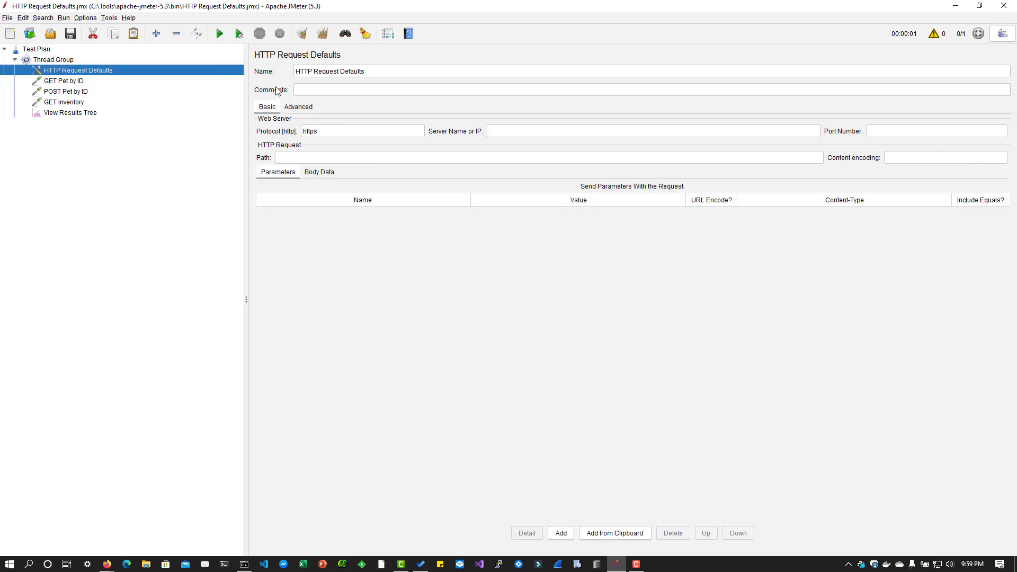
{"action": "left_click", "coordinate": [494, 131]}
{"action": "key", "text": "ctrl+v"}
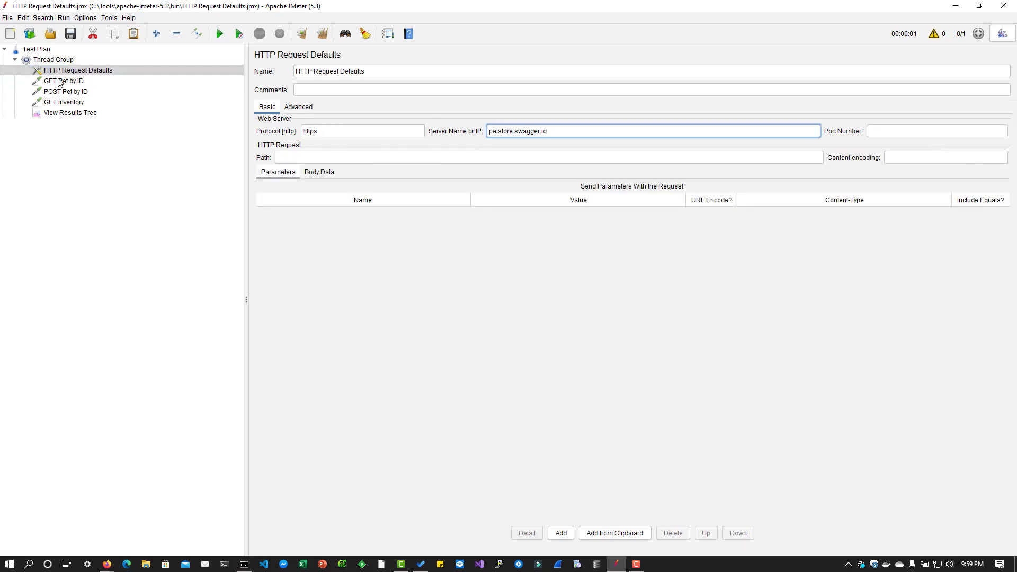
Step: Clear the protocol and server name of the POST Pet by ID request
{"action": "left_click", "coordinate": [65, 92]}
{"action": "double_click", "coordinate": [310, 141]}
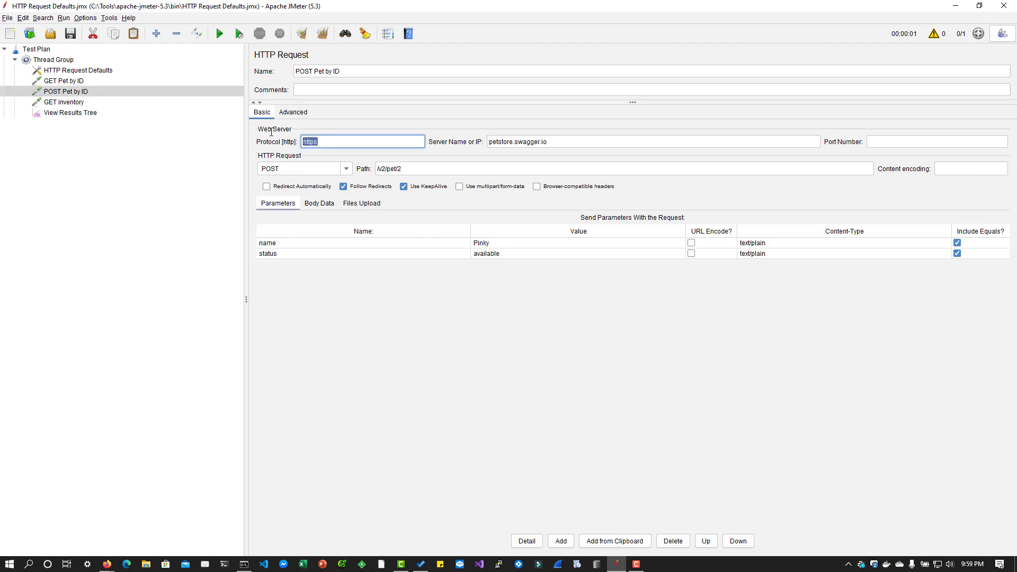
{"action": "key", "text": "BackSpace"}
{"action": "double_click", "coordinate": [572, 142]}
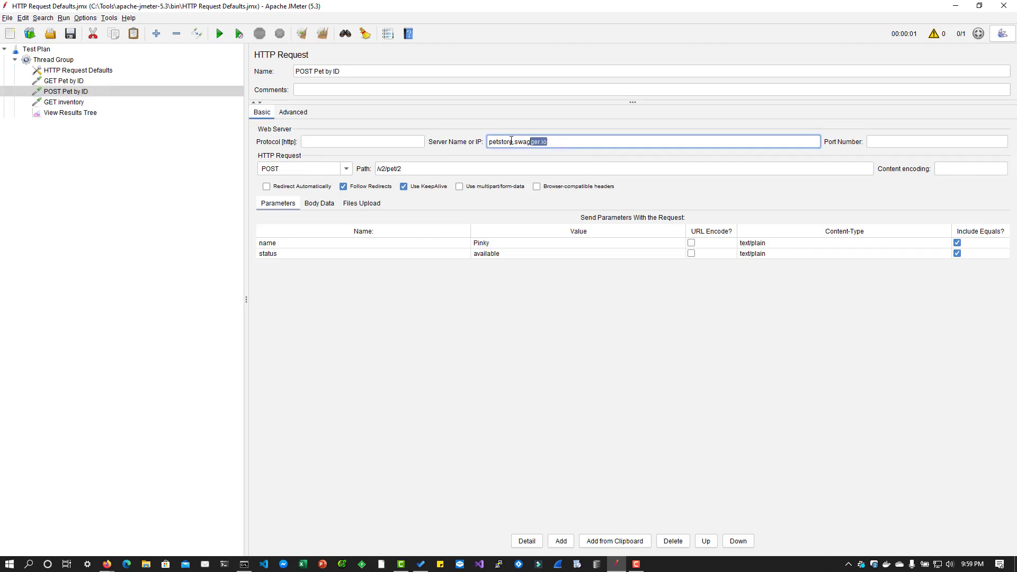
{"action": "key", "text": "BackSpace"}
Step: Clear the protocol and server name of the GET inventory request
{"action": "left_click", "coordinate": [71, 102]}
{"action": "double_click", "coordinate": [311, 142]}
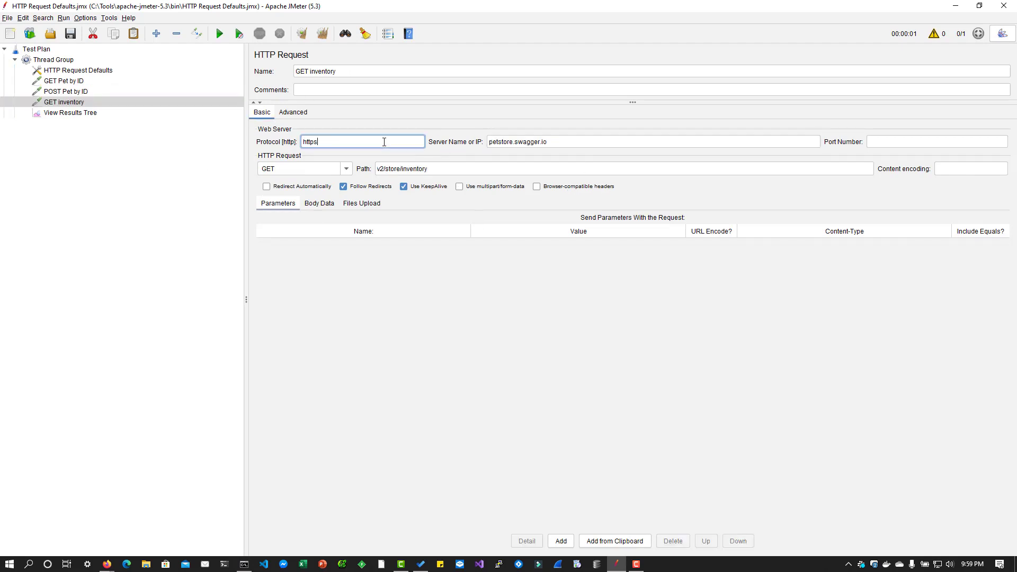
{"action": "key", "text": "BackSpace"}
{"action": "double_click", "coordinate": [581, 141]}
{"action": "key", "text": "BackSpace"}
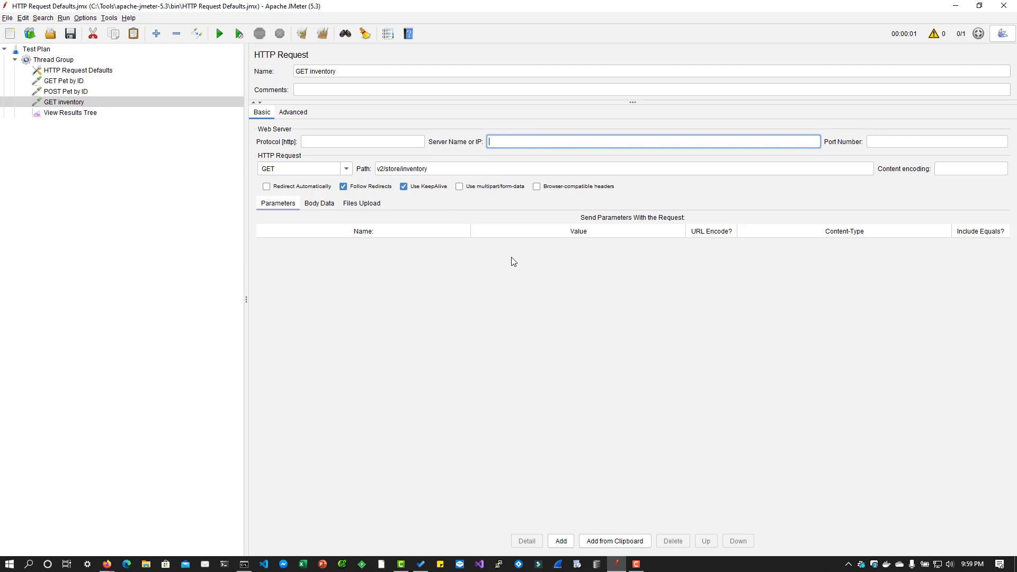
Step: Check the protocol and server name in HTTP Request Defaults against the same fields of the GET Pet by ID request
{"action": "left_click", "coordinate": [64, 81]}
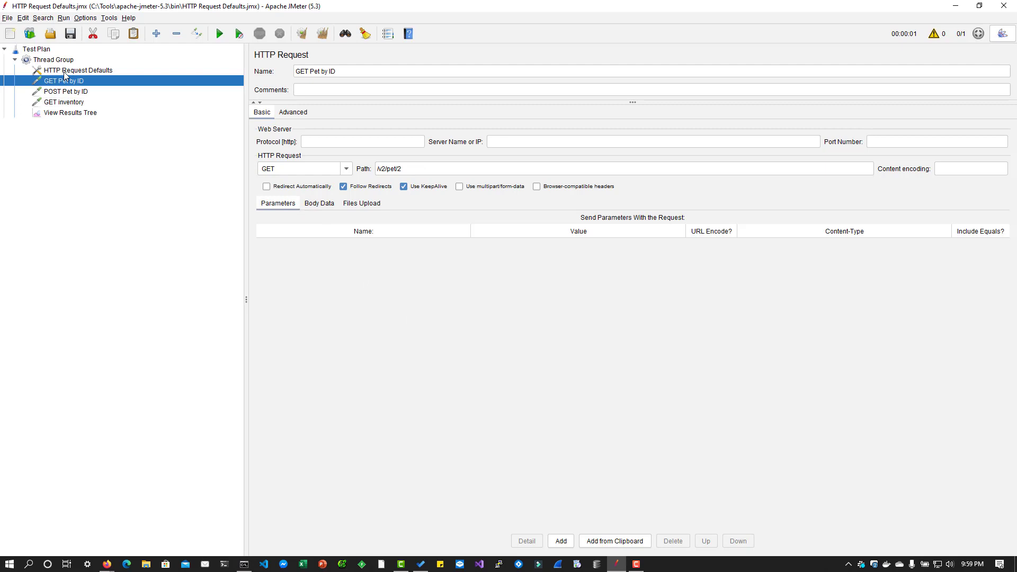
{"action": "left_click", "coordinate": [64, 72]}
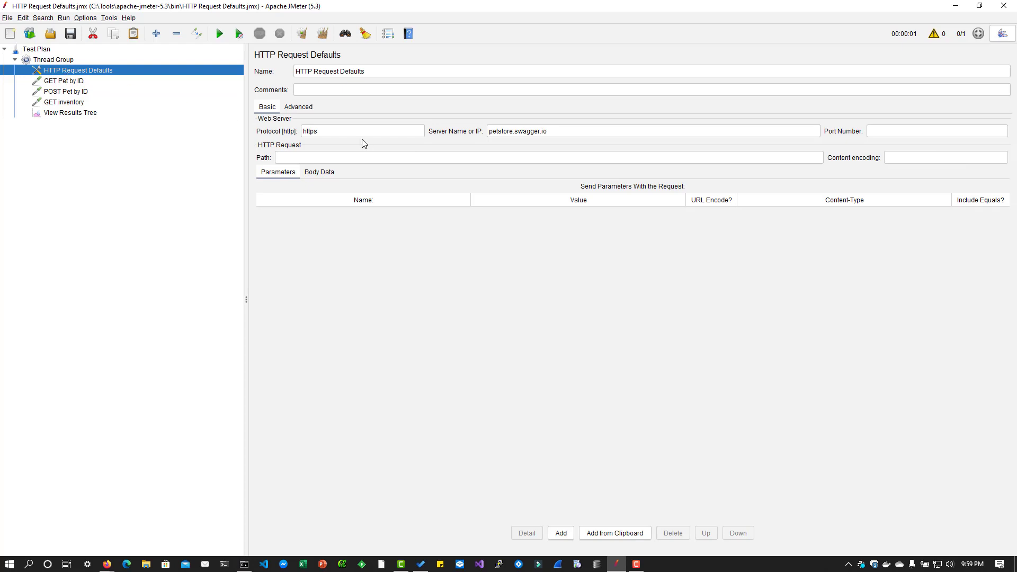
{"action": "left_click_drag", "start_coordinate": [347, 131], "coordinate": [270, 130]}
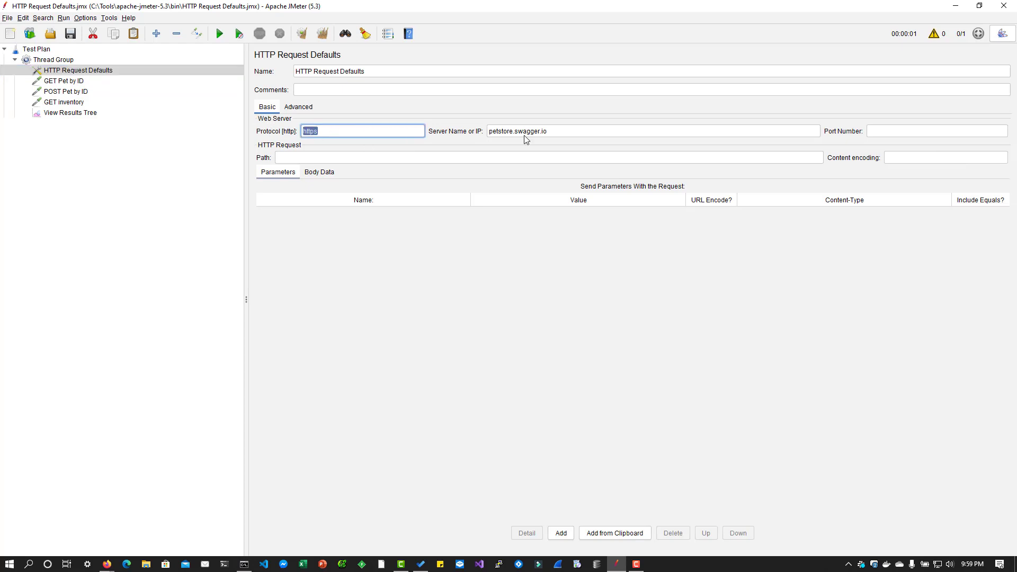
{"action": "left_click", "coordinate": [567, 132]}
{"action": "left_click_drag", "start_coordinate": [567, 132], "coordinate": [488, 131]}
{"action": "left_click", "coordinate": [491, 128]}
{"action": "left_click_drag", "start_coordinate": [344, 129], "coordinate": [300, 131]}
{"action": "left_click_drag", "start_coordinate": [584, 130], "coordinate": [444, 133]}
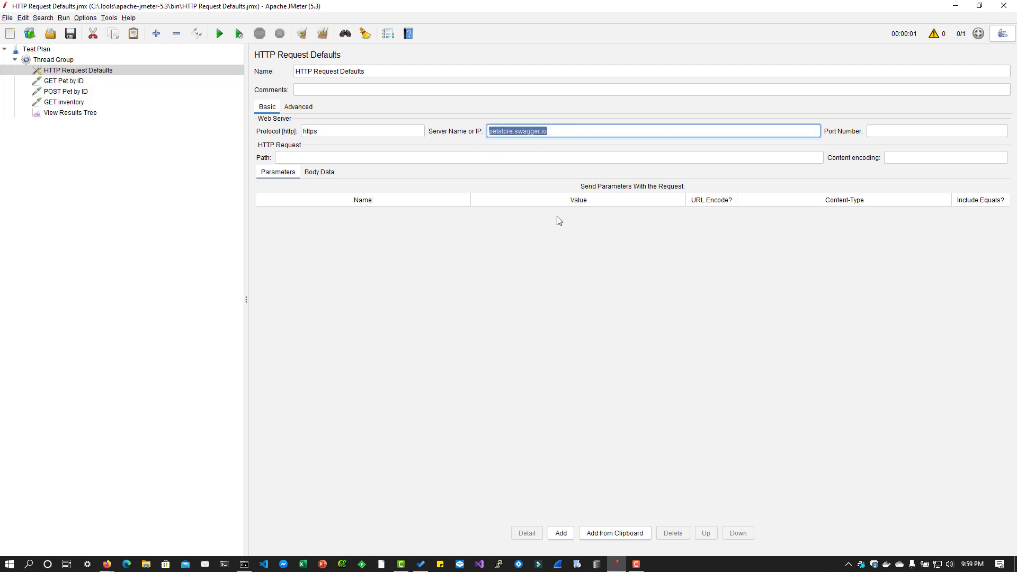
{"action": "left_click", "coordinate": [64, 83]}
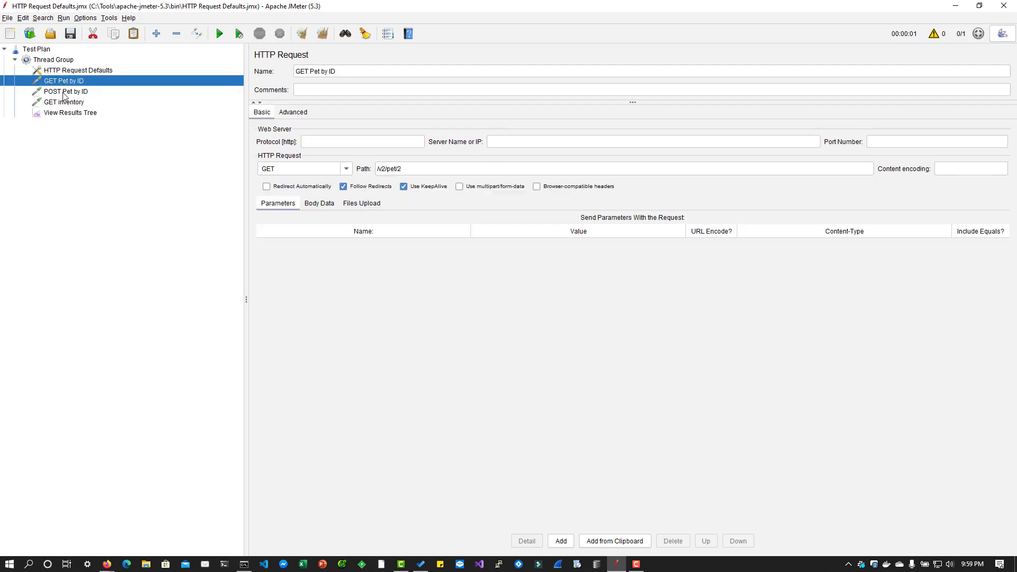
Step: Clear the earlier results in View Results Tree and run the test plan
{"action": "left_click", "coordinate": [64, 93]}
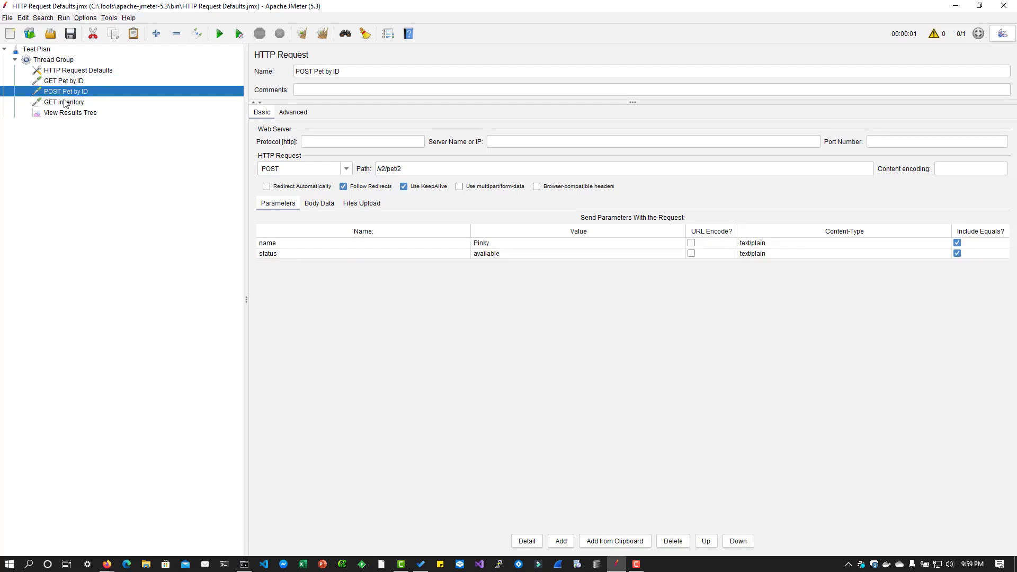
{"action": "left_click", "coordinate": [67, 113]}
{"action": "left_click", "coordinate": [322, 34]}
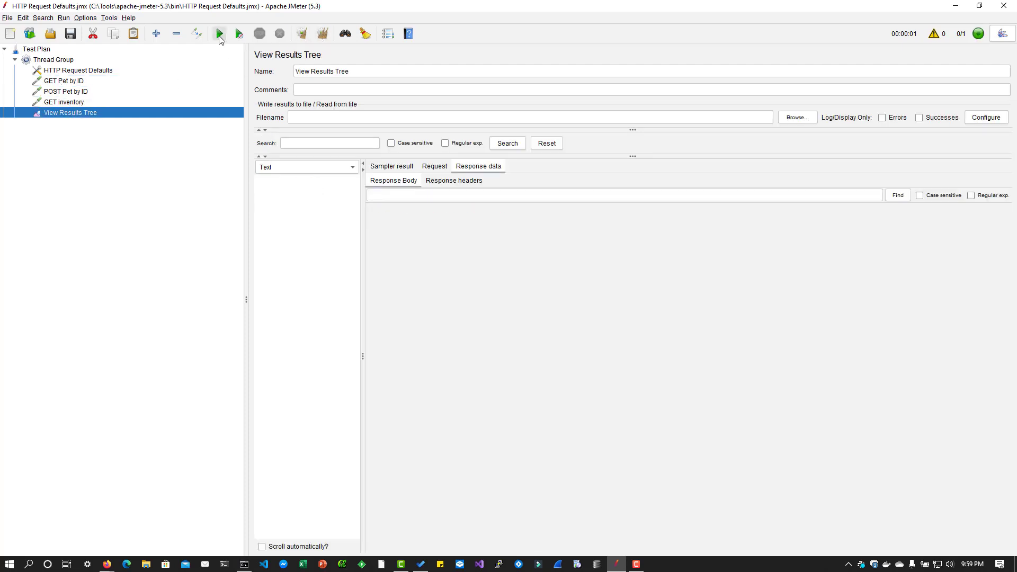
{"action": "left_click", "coordinate": [236, 32]}
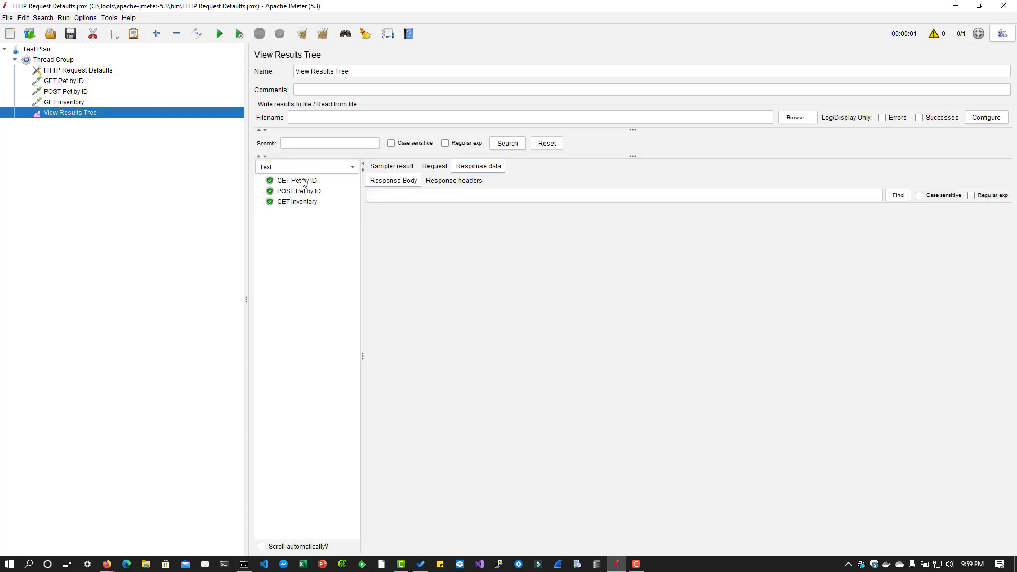
Step: Inspect the protocol and server name in the GET Pet by ID request body in View Results Tree
{"action": "left_click", "coordinate": [284, 182]}
{"action": "left_click", "coordinate": [433, 167]}
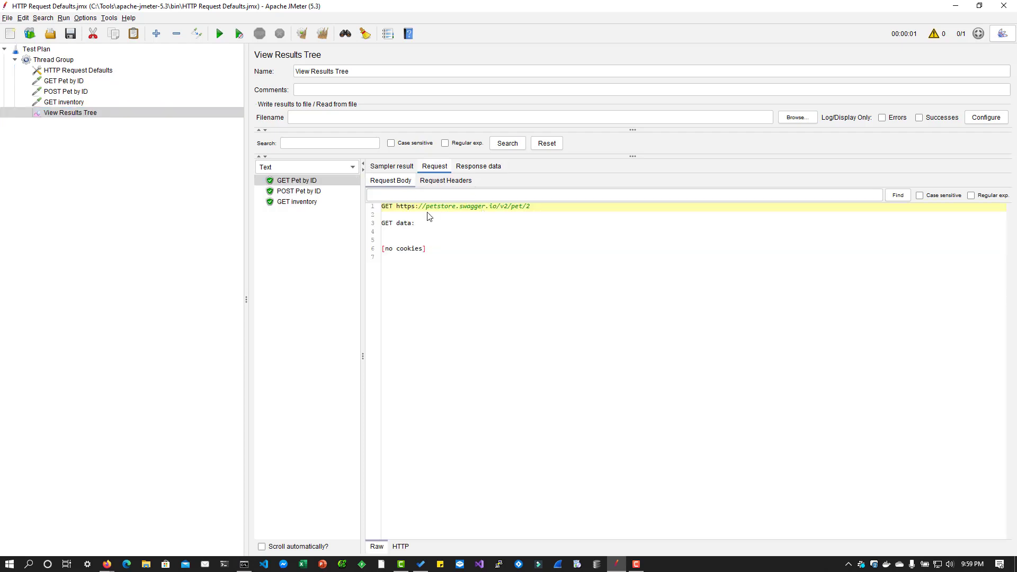
{"action": "left_click_drag", "start_coordinate": [426, 208], "coordinate": [493, 212]}
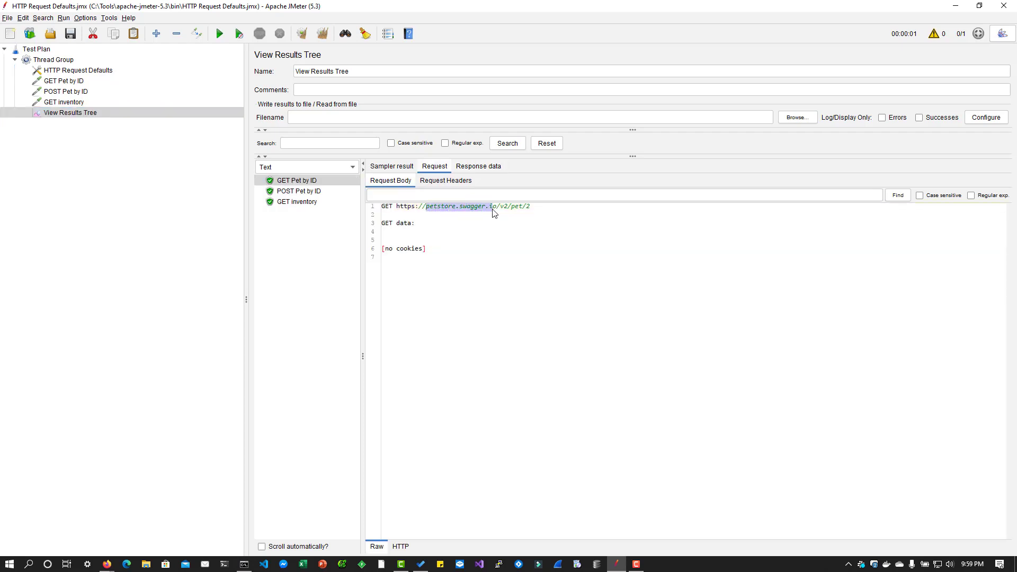
{"action": "double_click", "coordinate": [407, 207]}
Step: Set the server name in HTTP Request Defaults to petstore-production.swagger.io
{"action": "left_click", "coordinate": [76, 72]}
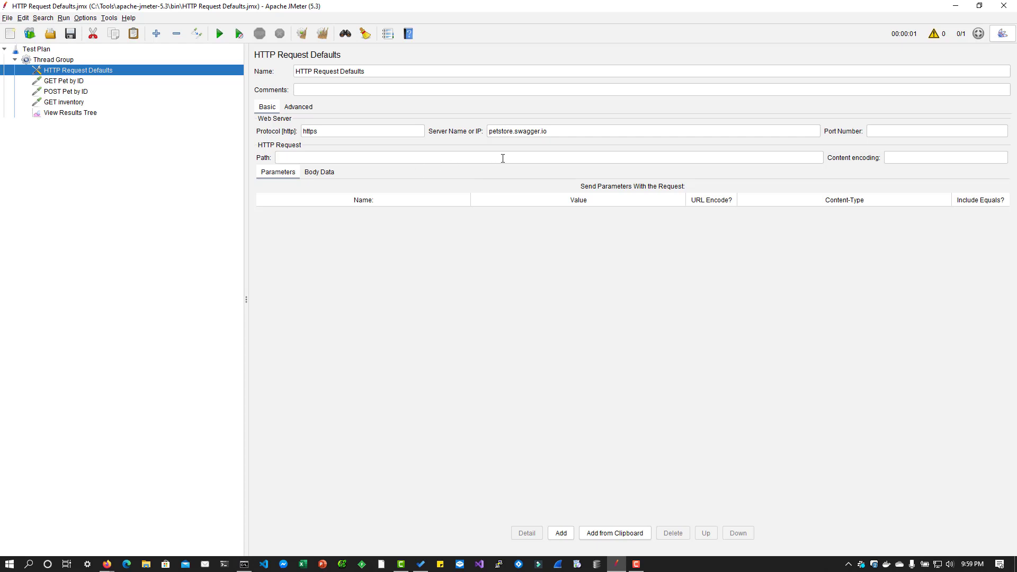
{"action": "left_click", "coordinate": [513, 131]}
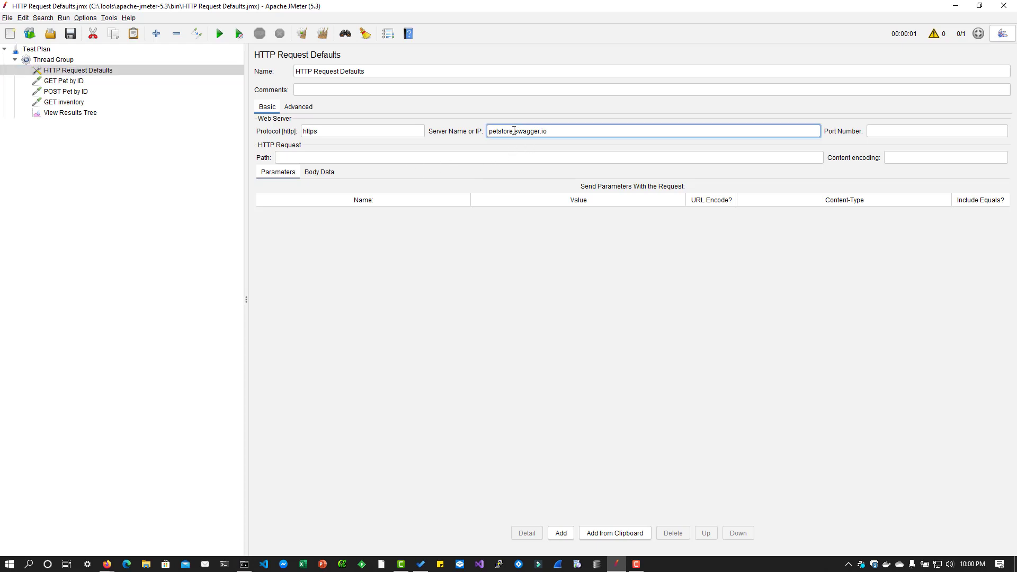
{"action": "type", "text": "-production"}
Step: Check the server name fields of the GET Pet by ID, POST Pet by ID and GET inventory requests against HTTP Request Defaults
{"action": "left_click", "coordinate": [74, 81]}
{"action": "left_click", "coordinate": [75, 90]}
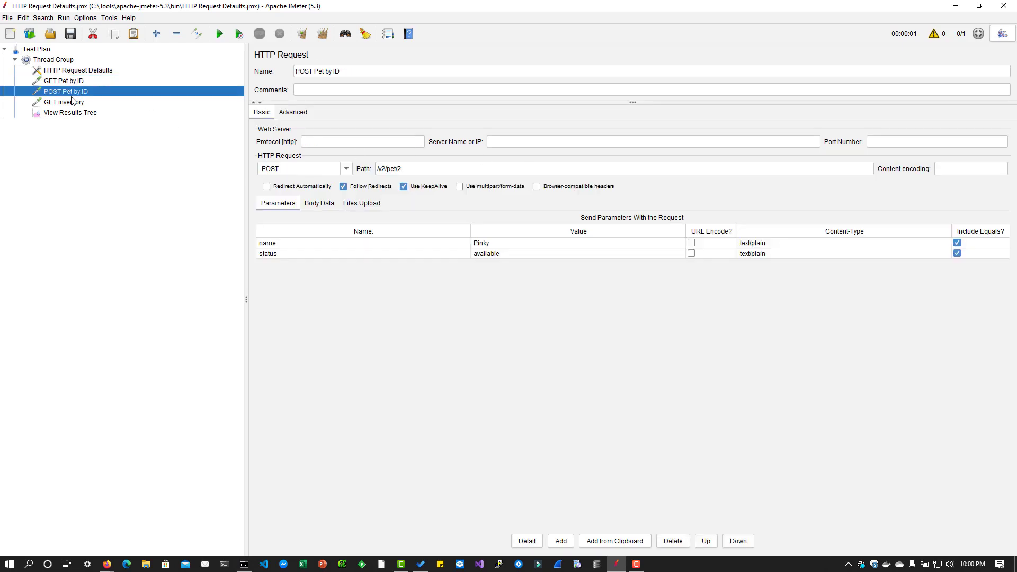
{"action": "left_click", "coordinate": [69, 99]}
{"action": "left_click", "coordinate": [69, 93]}
{"action": "left_click", "coordinate": [74, 81]}
{"action": "left_click", "coordinate": [75, 71]}
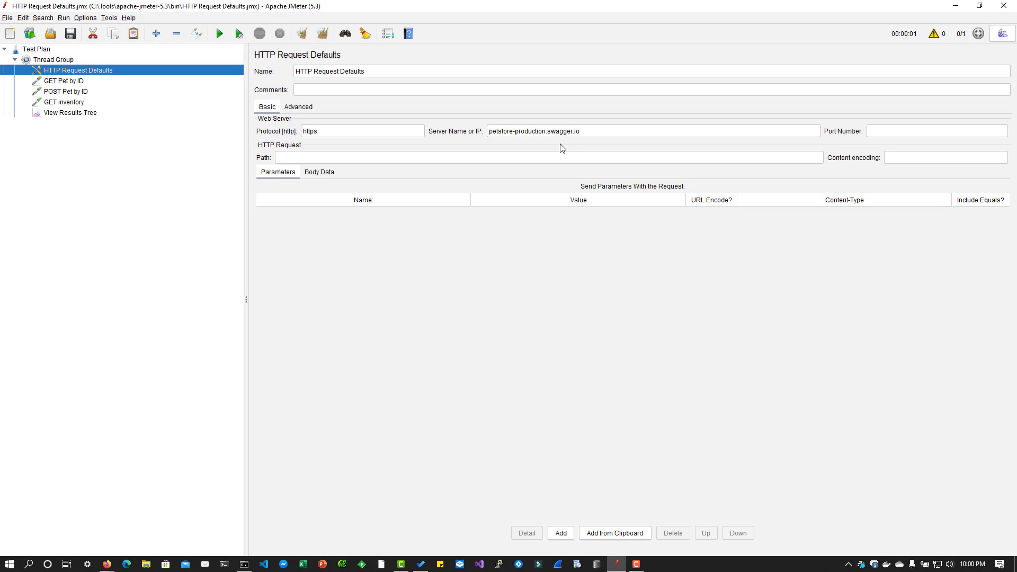
{"action": "left_click", "coordinate": [63, 82]}
Step: Restore the server name in HTTP Request Defaults to petstore.swagger.io
{"action": "left_click", "coordinate": [68, 74]}
{"action": "left_click", "coordinate": [546, 131]}
{"action": "key", "text": "BackSpace"}
{"action": "key", "text": "BackSpace"}
{"action": "key", "text": "BackSpace"}
{"action": "key", "text": "BackSpace"}
{"action": "key", "text": "BackSpace"}
{"action": "key", "text": "BackSpace"}
{"action": "key", "text": "BackSpace"}
{"action": "key", "text": "BackSpace"}
{"action": "key", "text": "BackSpace"}
{"action": "key", "text": "BackSpace"}
{"action": "key", "text": "BackSpace"}
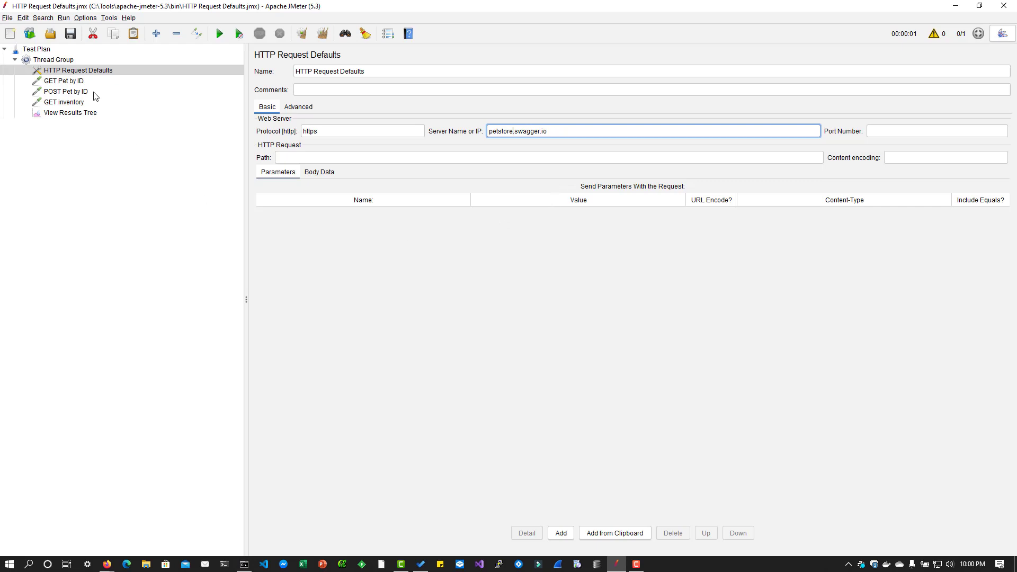
Step: Enable Retrieve All Embedded Resources in HTTP Request Defaults and rerun the test plan with the old results cleared
{"action": "left_click", "coordinate": [314, 107]}
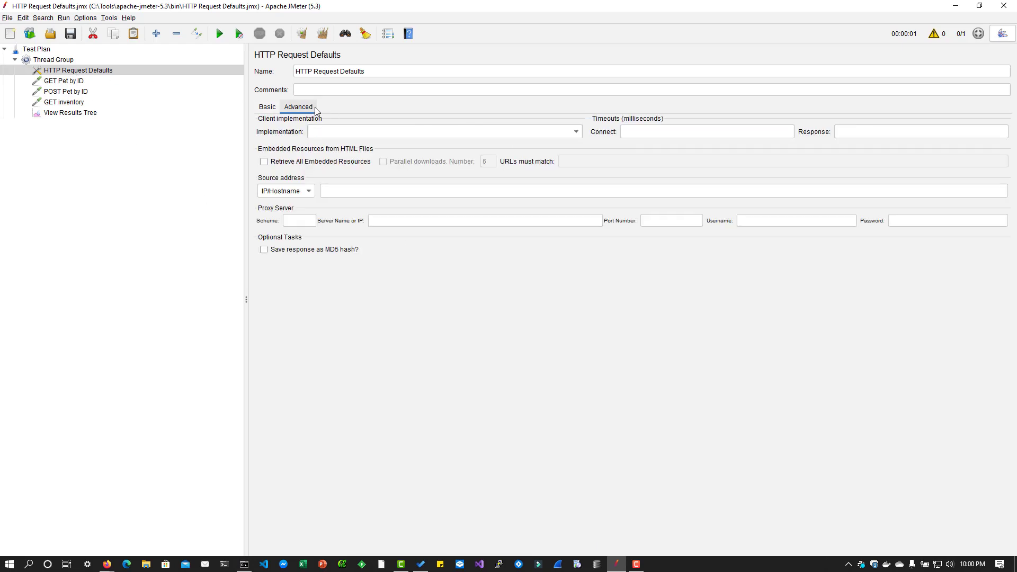
{"action": "left_click", "coordinate": [289, 168]}
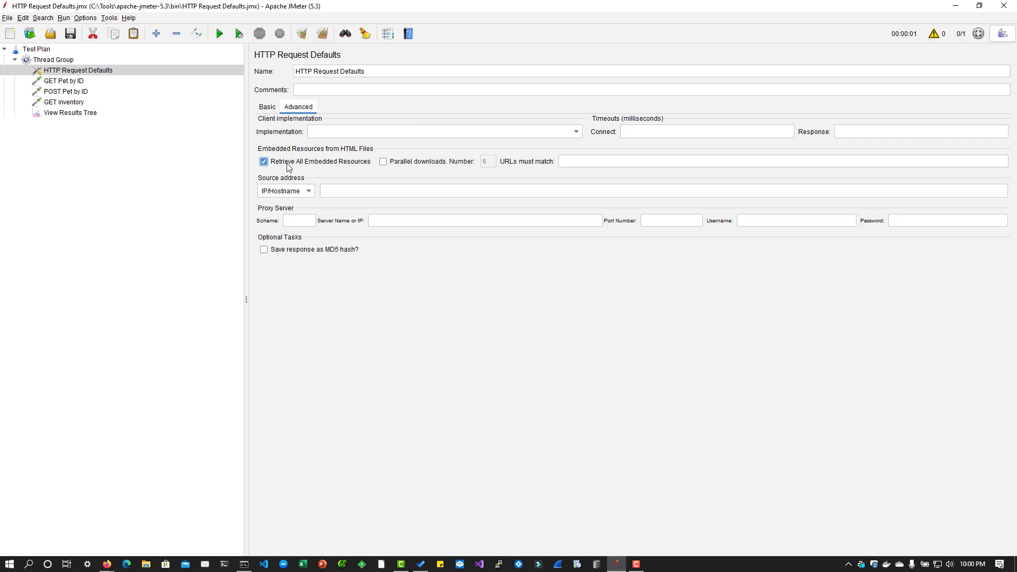
{"action": "left_click", "coordinate": [72, 112]}
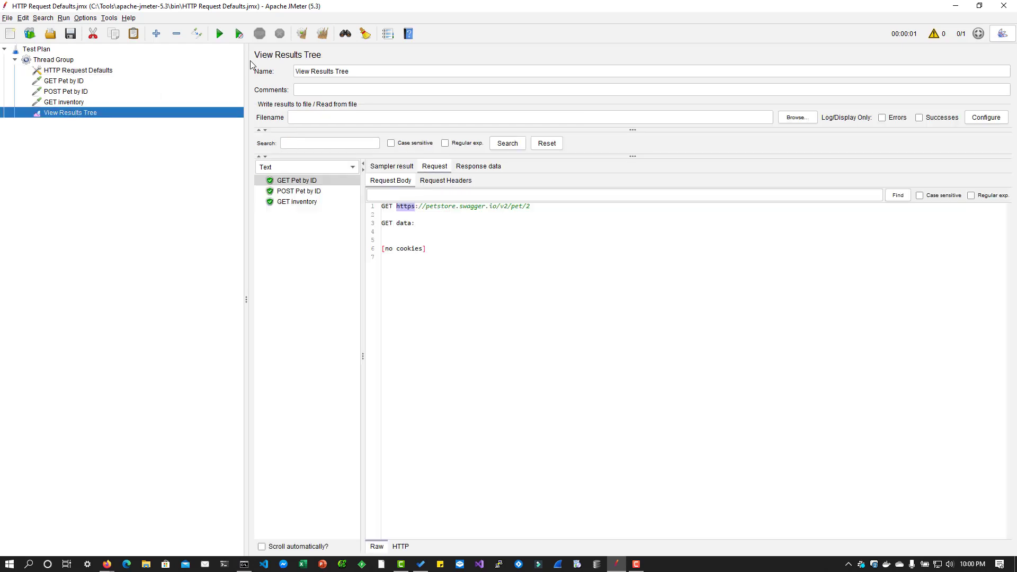
{"action": "left_click", "coordinate": [322, 38]}
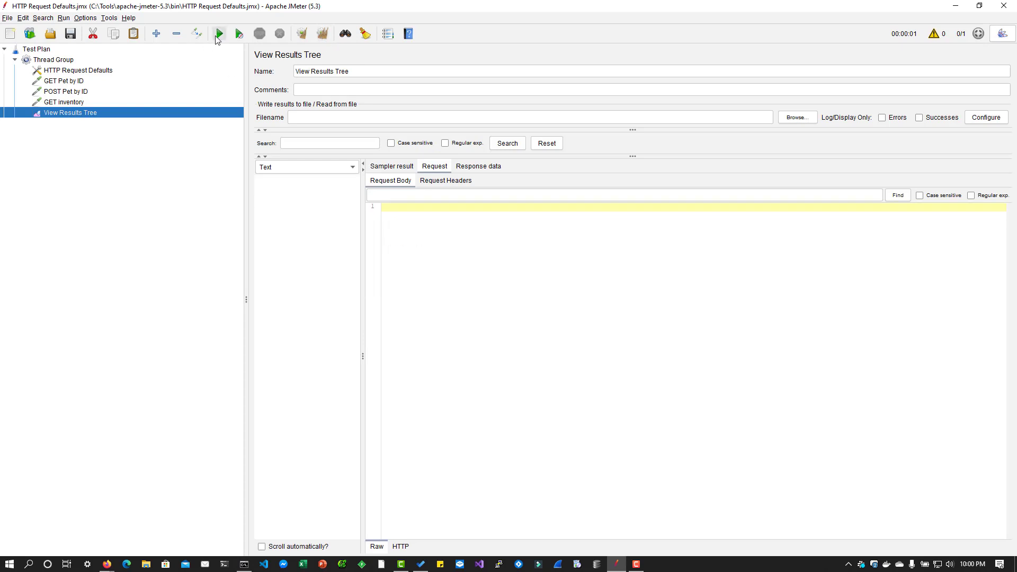
{"action": "left_click", "coordinate": [219, 34]}
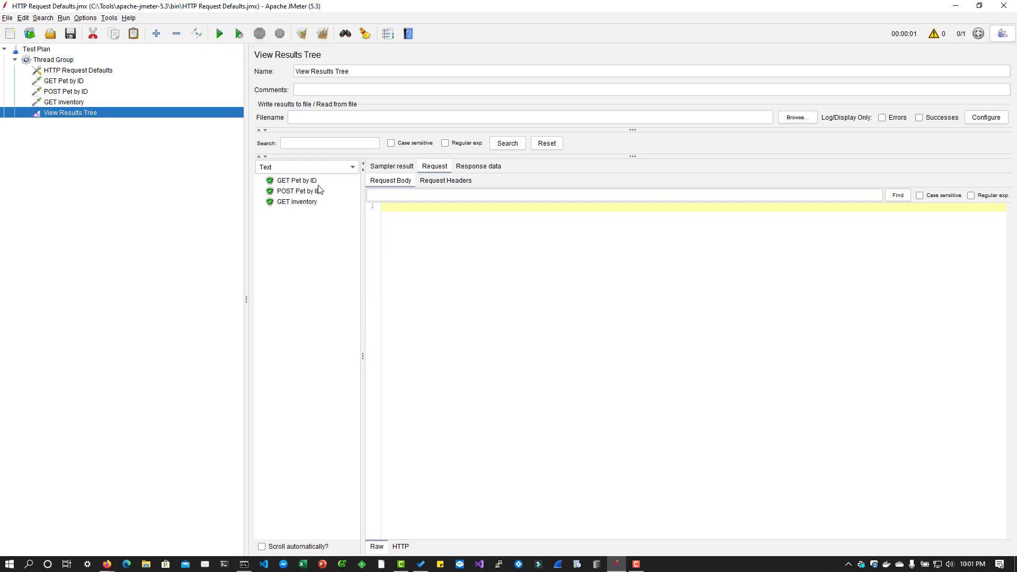
Step: Review the GET Pet by ID request body in the results and the basic and advanced settings of HTTP Request Defaults
{"action": "left_click", "coordinate": [304, 181]}
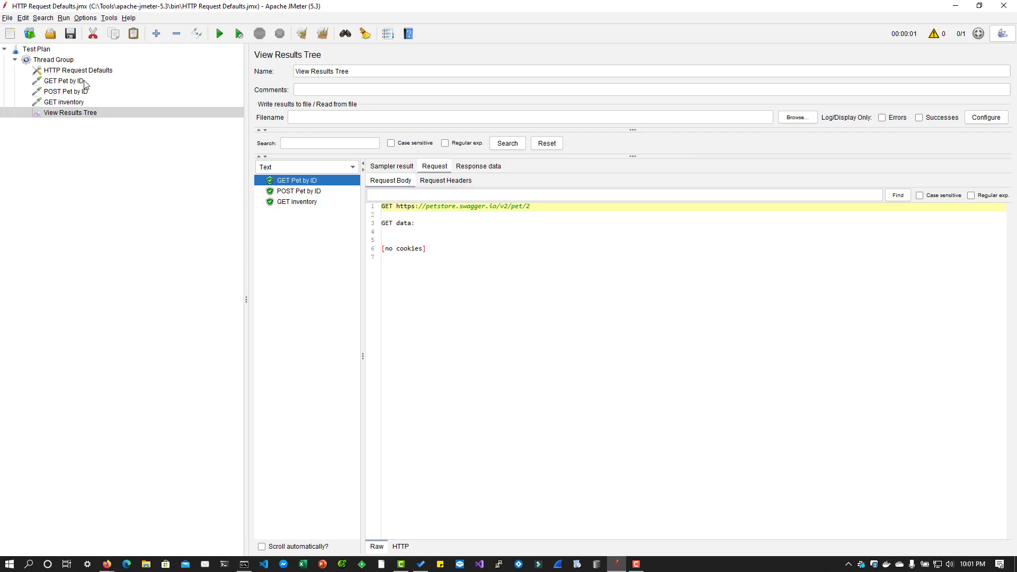
{"action": "left_click", "coordinate": [100, 70]}
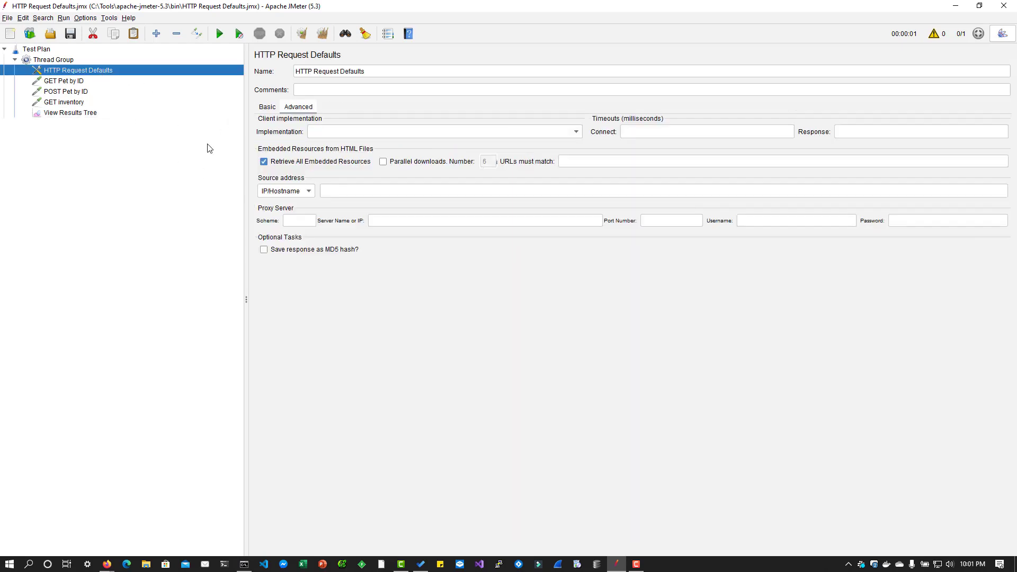
{"action": "left_click", "coordinate": [268, 107]}
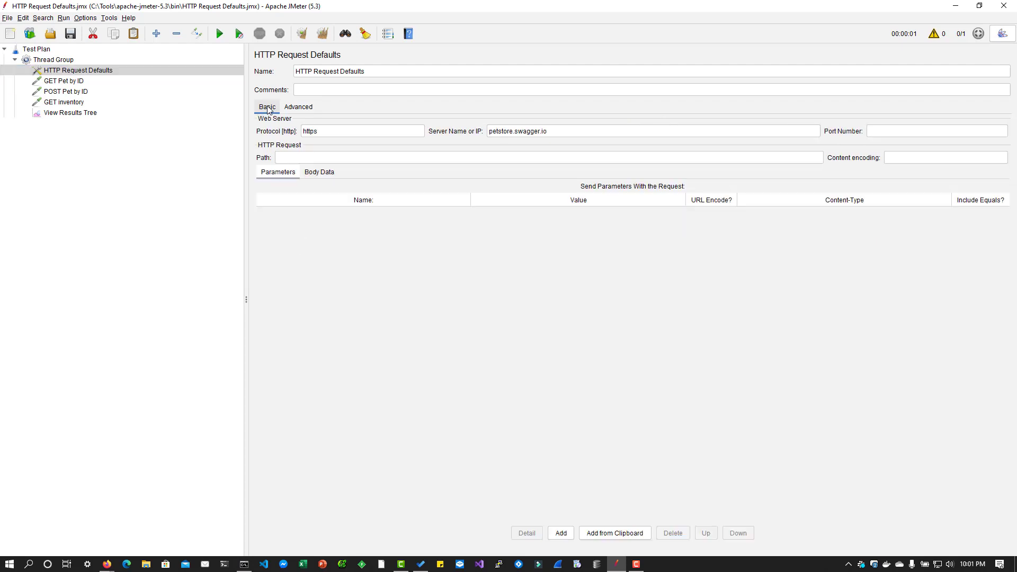
{"action": "left_click", "coordinate": [298, 106]}
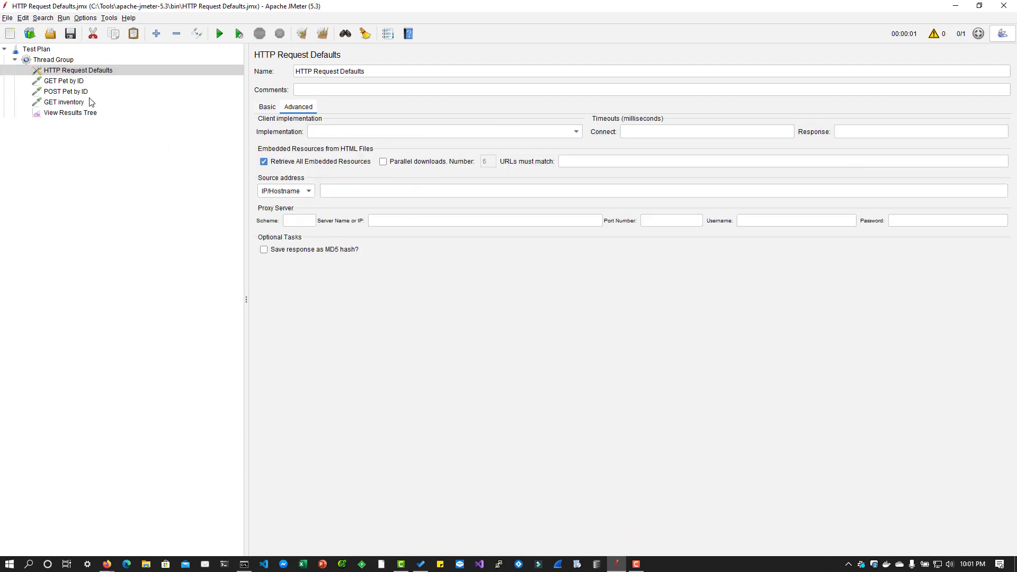
{"action": "left_click", "coordinate": [78, 91]}
{"action": "left_click", "coordinate": [76, 103]}
{"action": "left_click", "coordinate": [78, 113]}
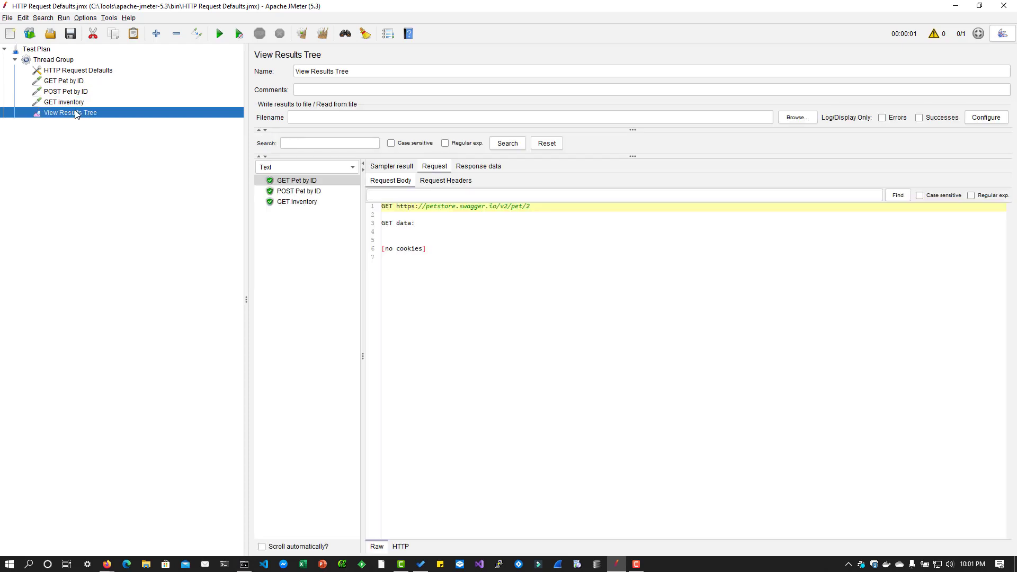
Step: Disable the GET Pet by ID, POST Pet by ID and GET inventory requests together
{"action": "left_click", "coordinate": [73, 84]}
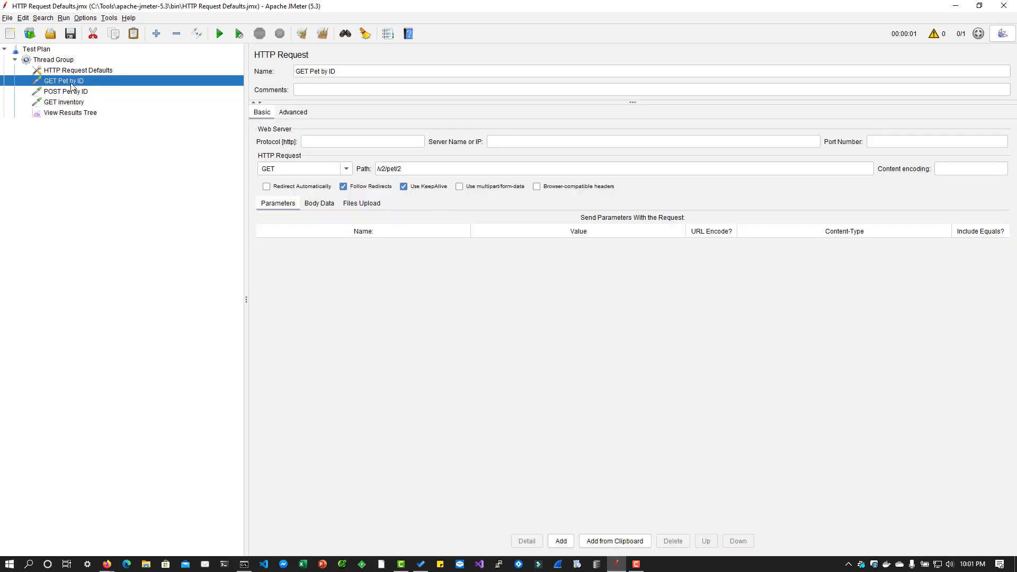
{"action": "key", "text": "shift+Down"}
{"action": "key", "text": "shift+Down"}
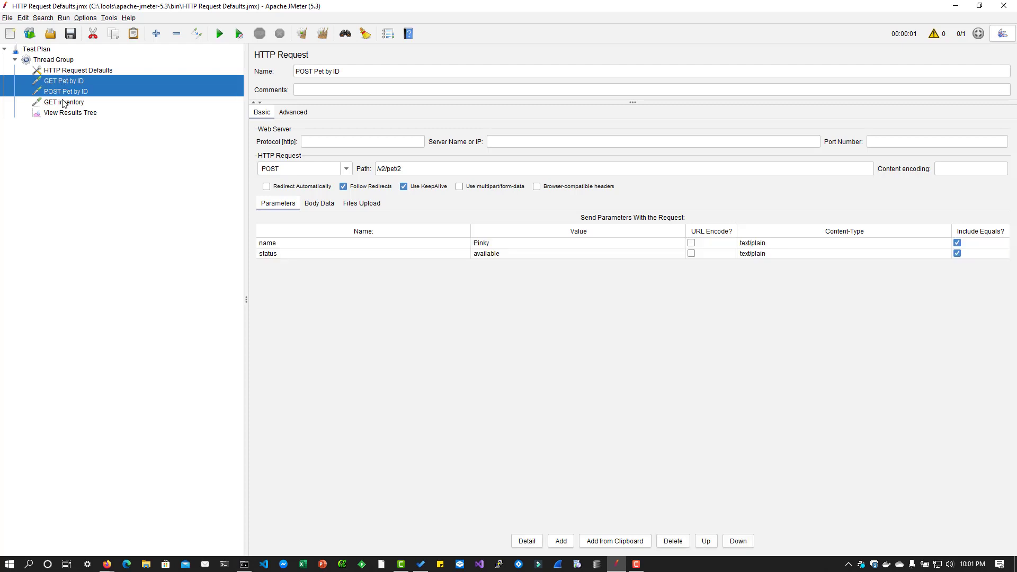
{"action": "left_click", "coordinate": [197, 33]}
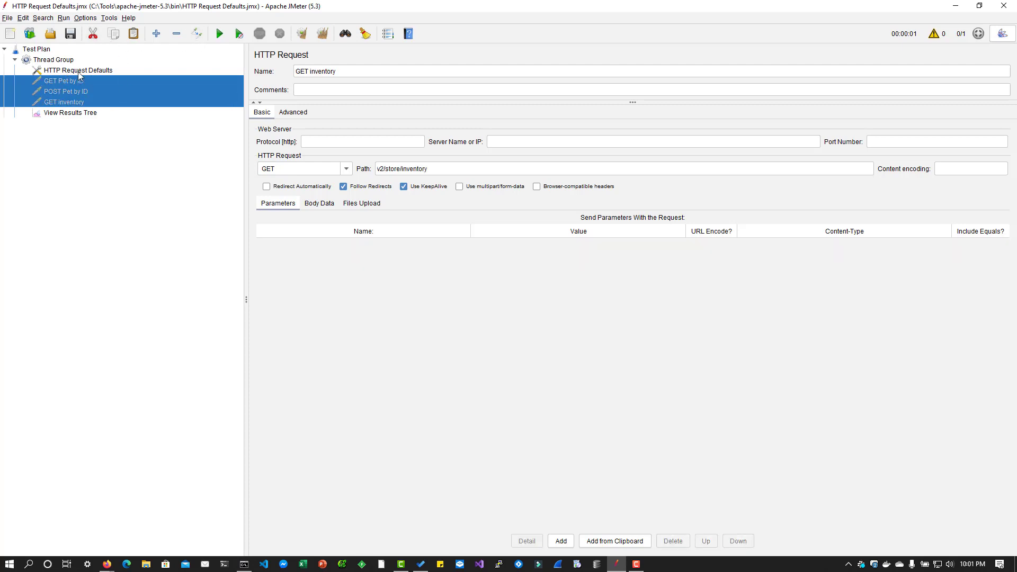
{"action": "left_click", "coordinate": [76, 70]}
{"action": "left_click", "coordinate": [267, 107]}
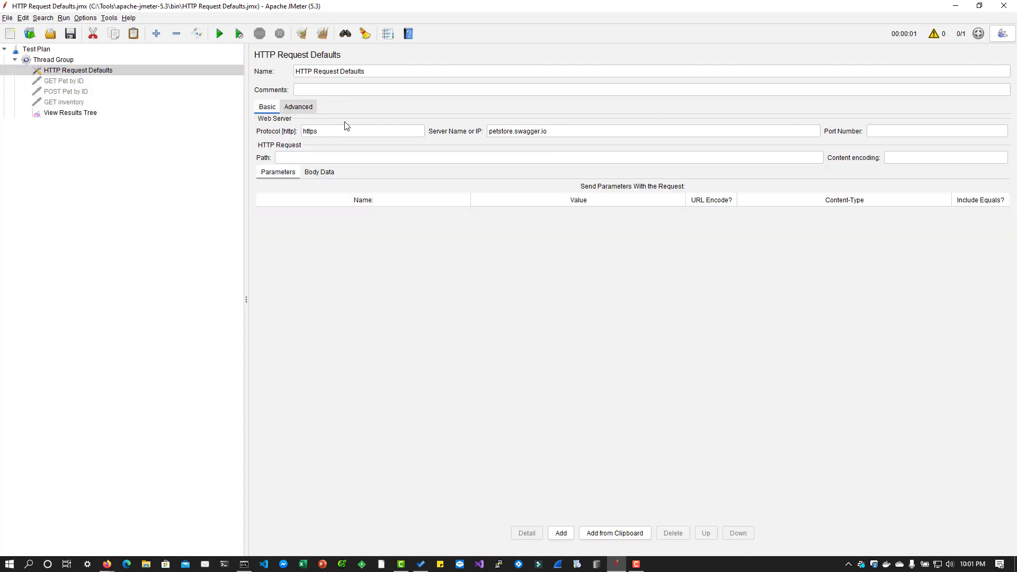
{"action": "left_click_drag", "start_coordinate": [570, 136], "coordinate": [440, 133]}
{"action": "type", "text": "ww"}
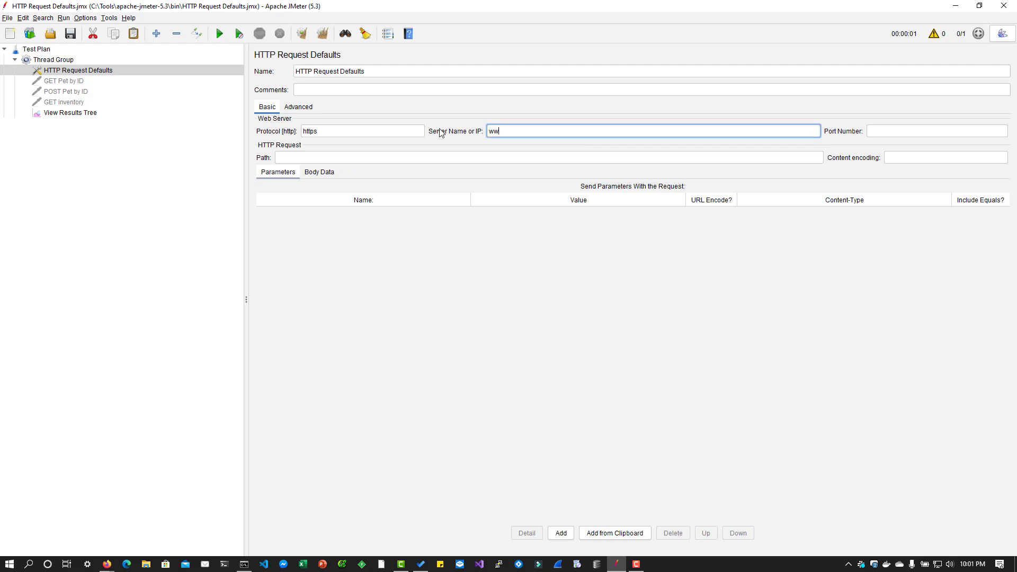
{"action": "type", "text": "w.google.com"}
Step: Add an HTTP Request sampler to the Thread Group and place it directly above View Results Tree
{"action": "left_click", "coordinate": [62, 61]}
{"action": "right_click", "coordinate": [62, 61]}
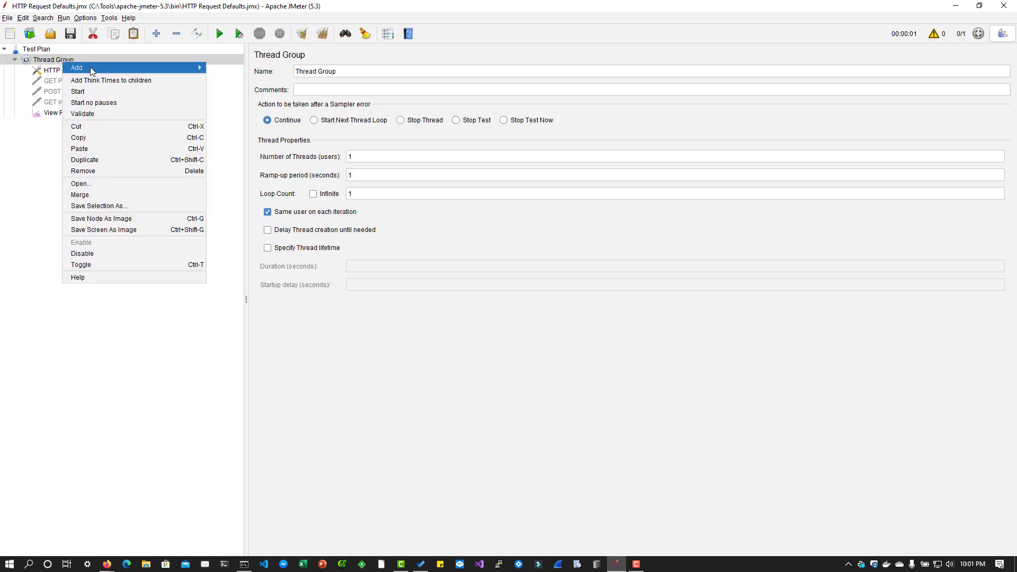
{"action": "mouse_move", "coordinate": [90, 67]}
{"action": "mouse_move", "coordinate": [236, 79]}
{"action": "mouse_move", "coordinate": [260, 67]}
{"action": "left_click", "coordinate": [309, 79]}
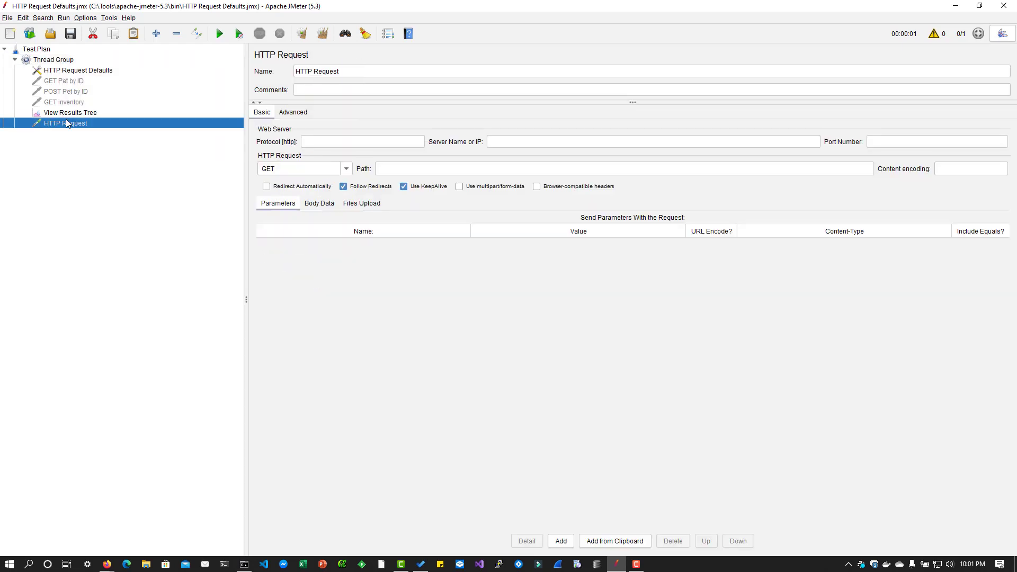
{"action": "left_click_drag", "start_coordinate": [69, 123], "coordinate": [73, 114]}
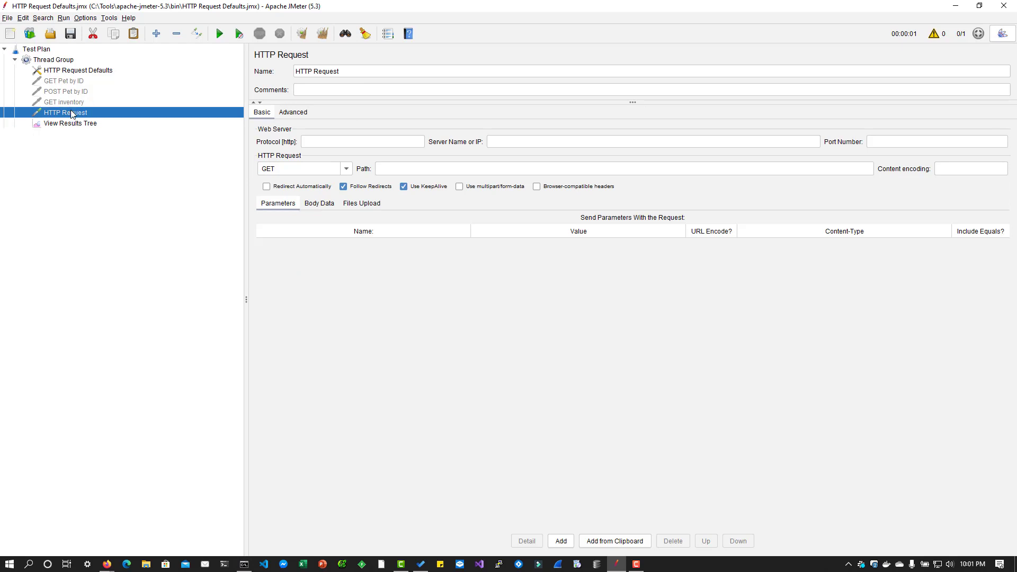
Step: Duplicate the new HTTP Request and set the path of the second one to /about
{"action": "right_click", "coordinate": [73, 114]}
{"action": "left_click", "coordinate": [87, 173]}
{"action": "left_click", "coordinate": [69, 122]}
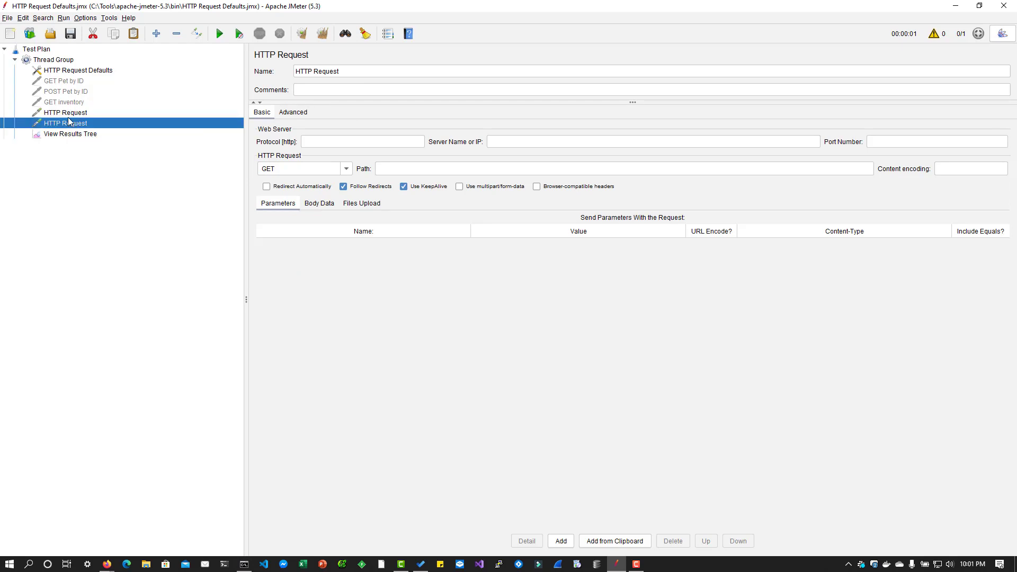
{"action": "left_click", "coordinate": [438, 170]}
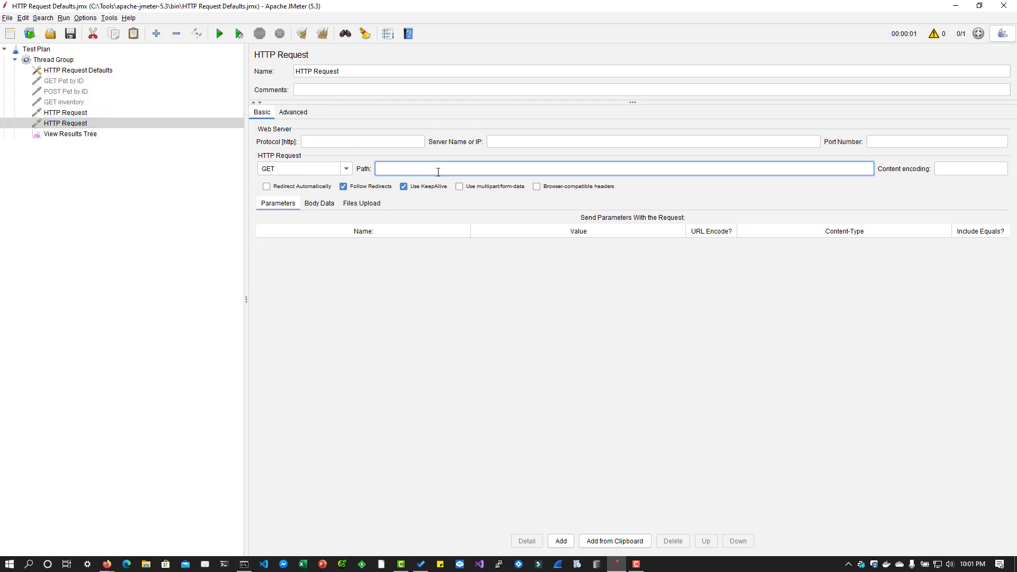
{"action": "type", "text": "/about"}
Step: Set the path of the first new HTTP Request to /preferences
{"action": "left_click", "coordinate": [48, 113]}
{"action": "left_click", "coordinate": [408, 167]}
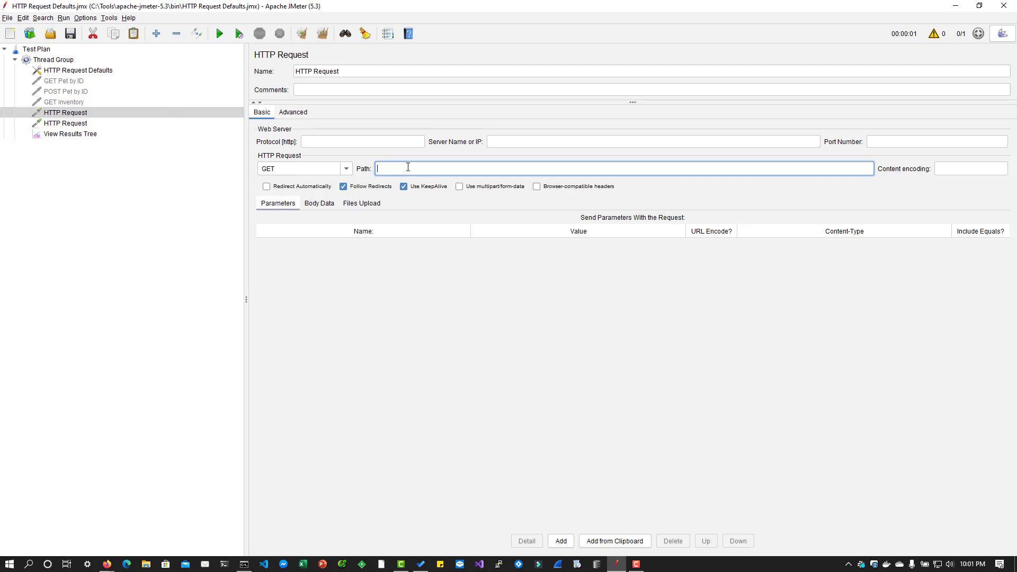
{"action": "type", "text": "/preferences"}
Step: Check the server and embedded resources settings in HTTP Request Defaults, and rename the /preferences request to HTTP Request 1
{"action": "left_click", "coordinate": [90, 71]}
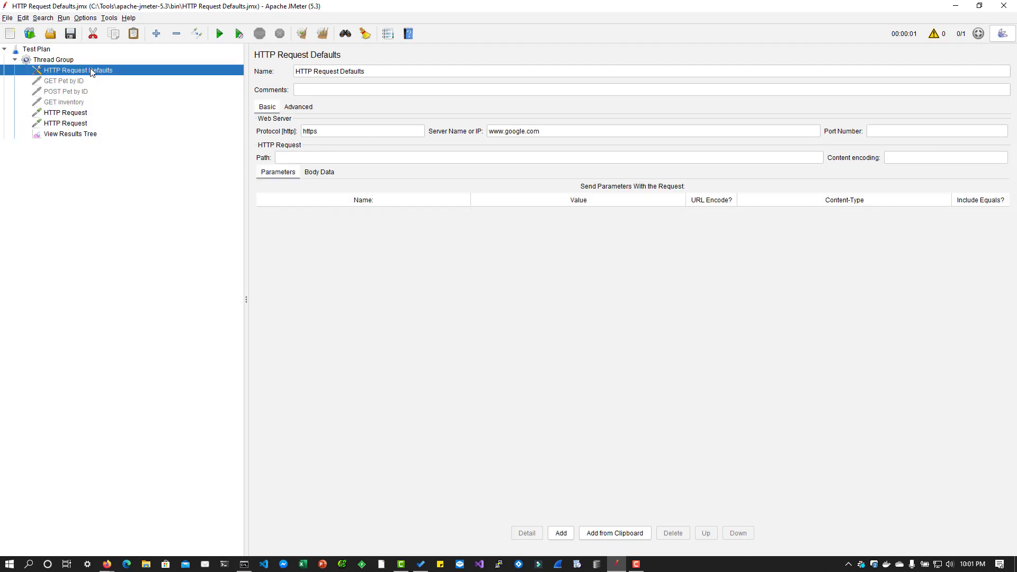
{"action": "left_click", "coordinate": [314, 108]}
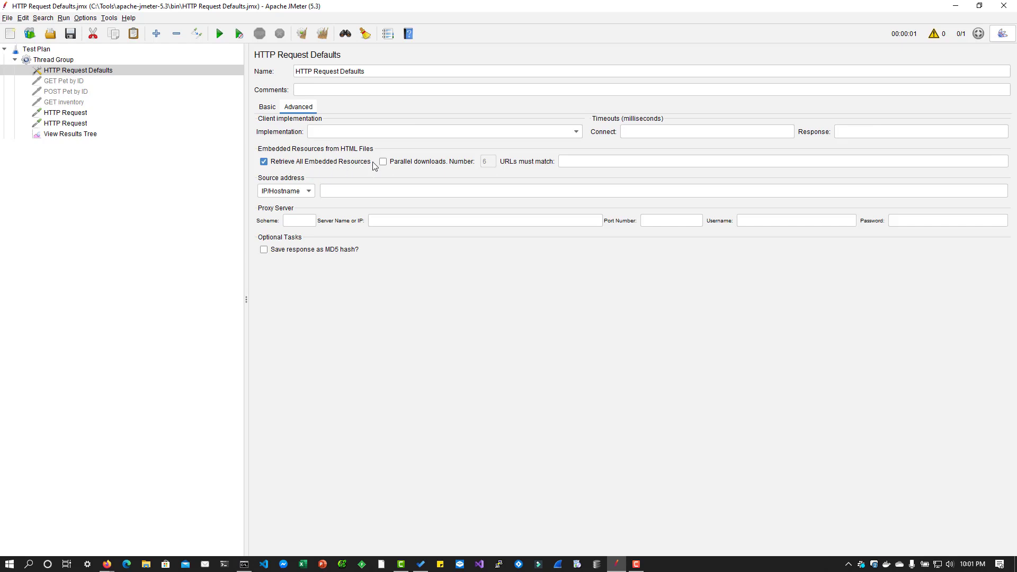
{"action": "left_click", "coordinate": [66, 134]}
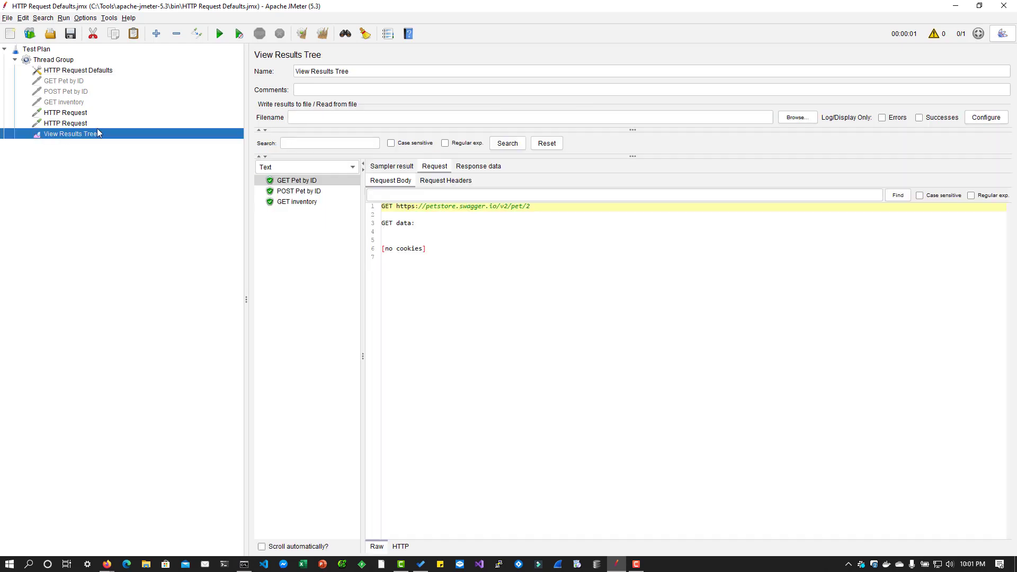
{"action": "left_click", "coordinate": [69, 113]}
{"action": "left_click", "coordinate": [377, 71]}
{"action": "type", "text": "1"}
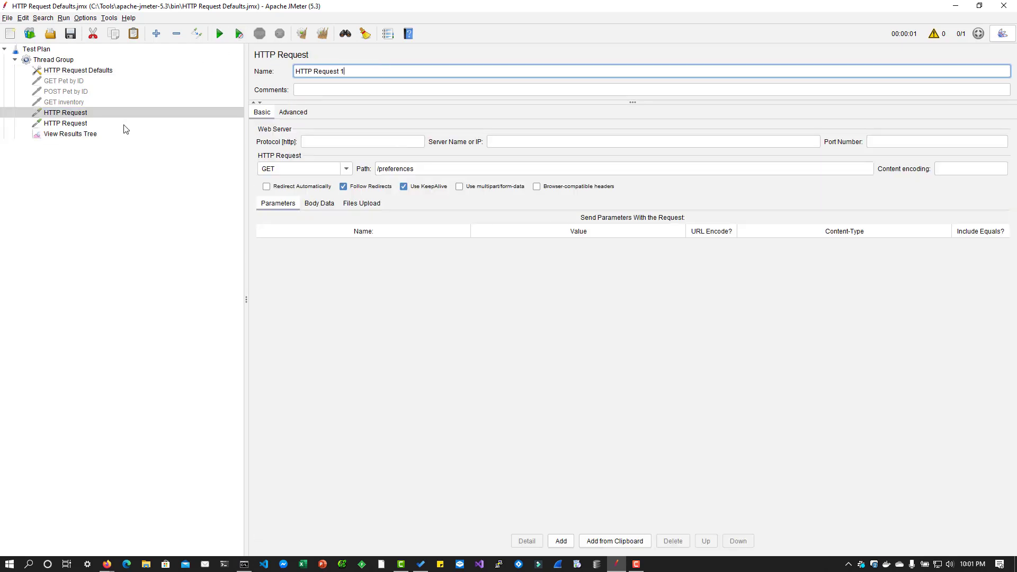
Step: Rename the /about request to HTTP Request 2
{"action": "left_click", "coordinate": [78, 123]}
{"action": "left_click", "coordinate": [405, 68]}
{"action": "type", "text": "2"}
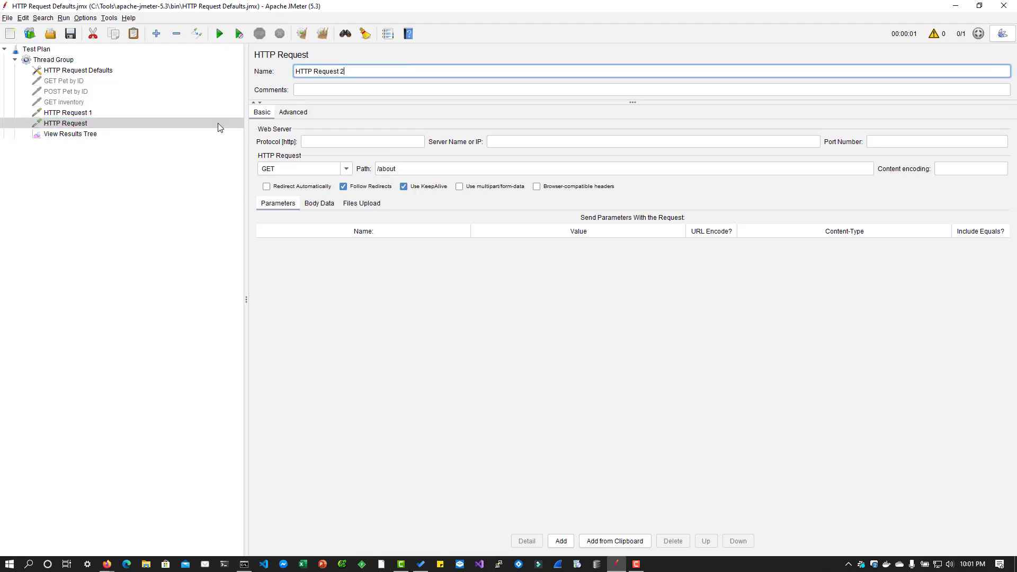
Step: Run the test plan and inspect HTTP Request 1, its sub-requests and HTTP Request 2 in View Results Tree
{"action": "left_click", "coordinate": [141, 134]}
{"action": "left_click", "coordinate": [219, 33]}
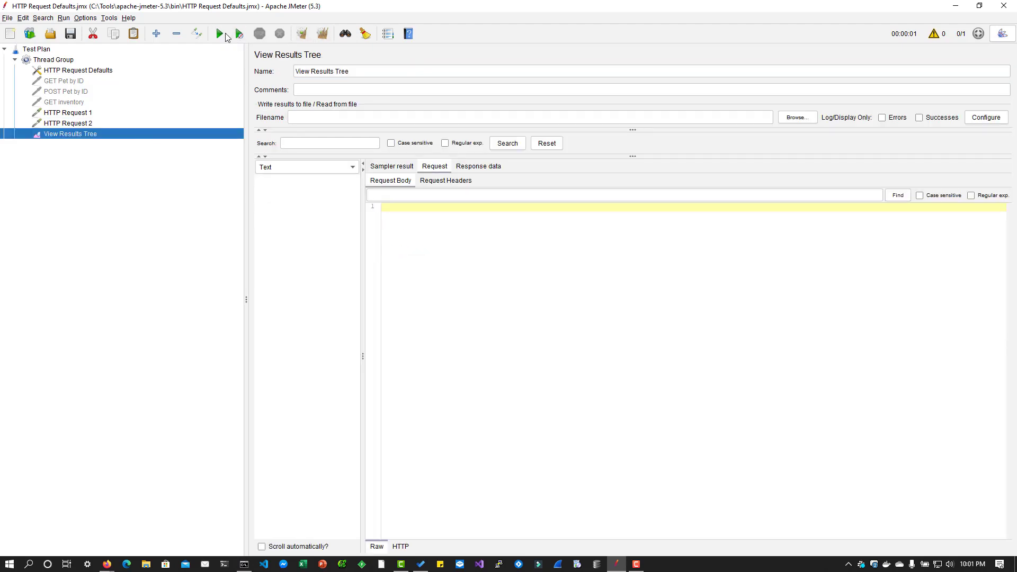
{"action": "double_click", "coordinate": [316, 181]}
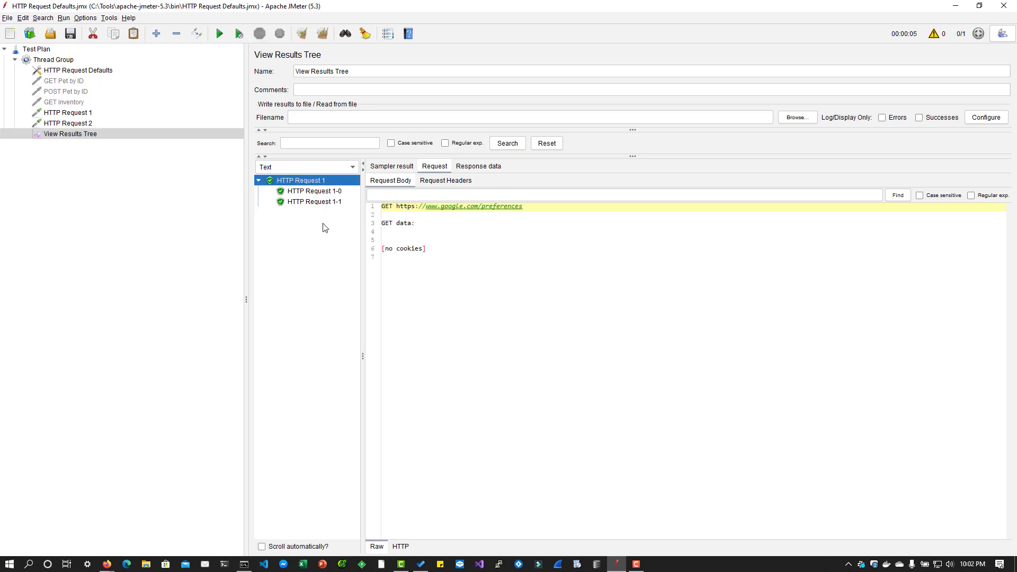
{"action": "left_click", "coordinate": [298, 212]}
{"action": "double_click", "coordinate": [299, 213]}
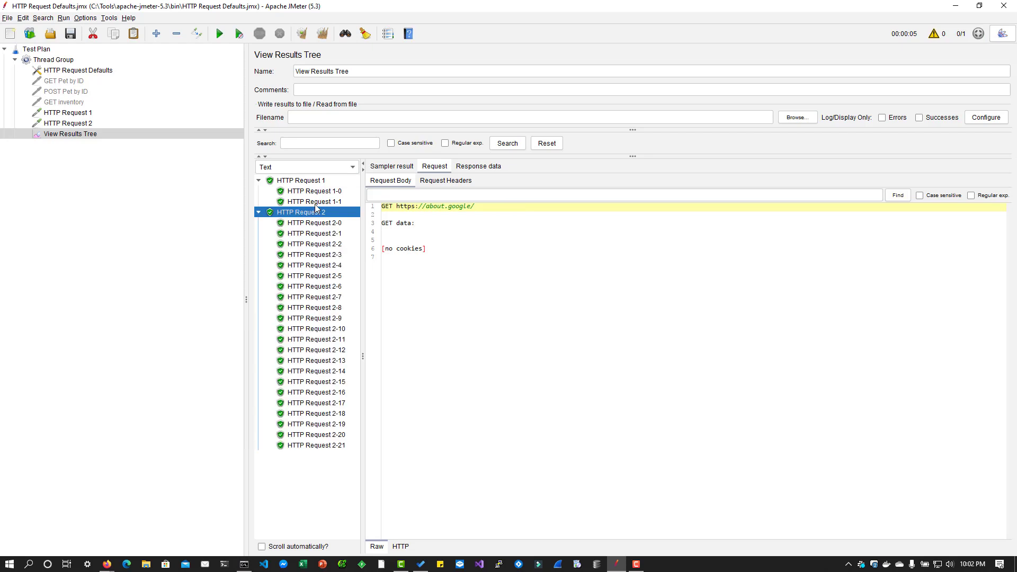
{"action": "left_click", "coordinate": [303, 181]}
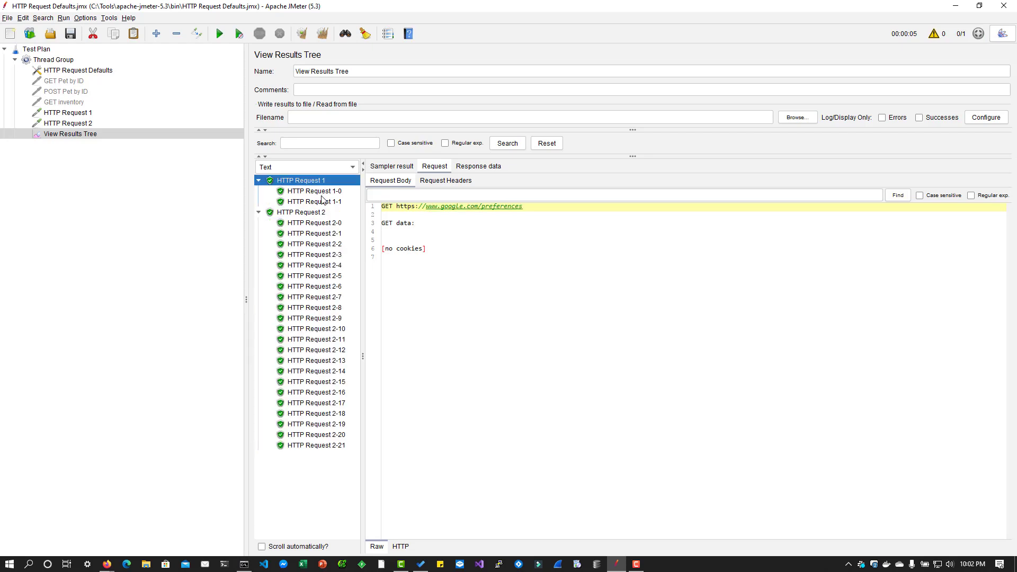
{"action": "left_click", "coordinate": [317, 192]}
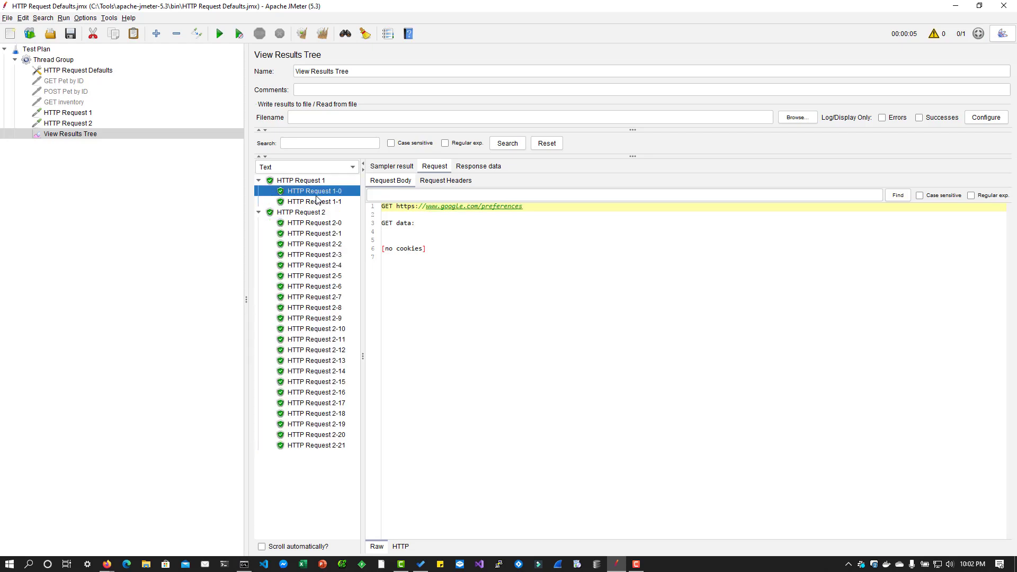
{"action": "left_click", "coordinate": [316, 203]}
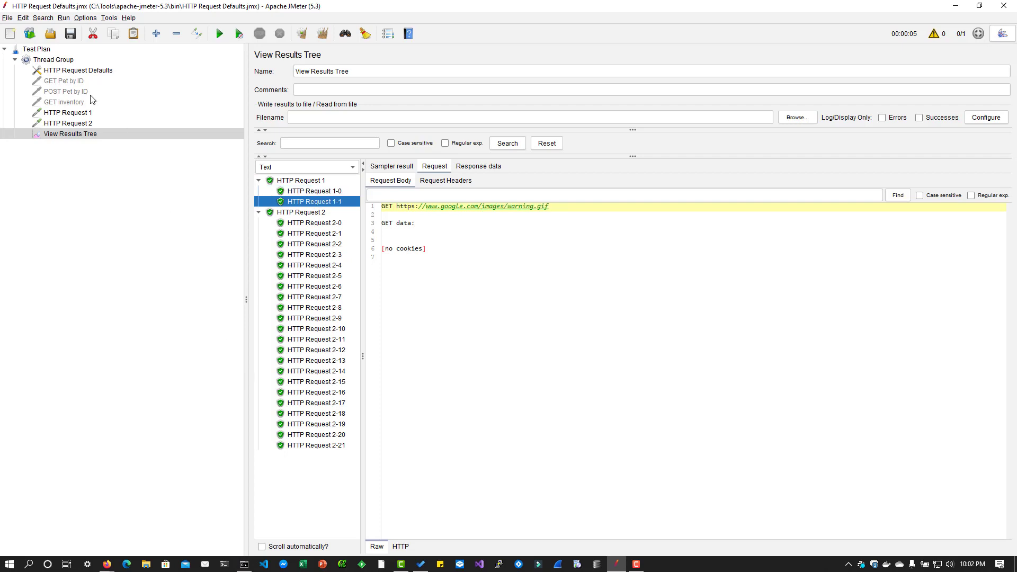
Step: Turn off Retrieve All Embedded Resources in HTTP Request Defaults, and rerun the test to inspect the new results of both requests
{"action": "left_click", "coordinate": [74, 70]}
{"action": "left_click", "coordinate": [299, 162]}
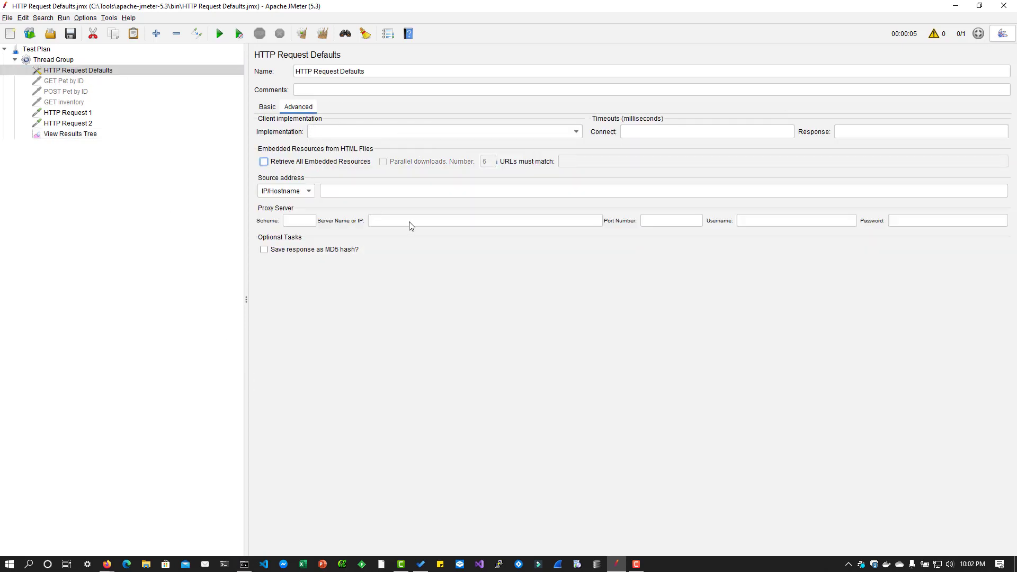
{"action": "left_click", "coordinate": [95, 134]}
{"action": "left_click", "coordinate": [219, 34]}
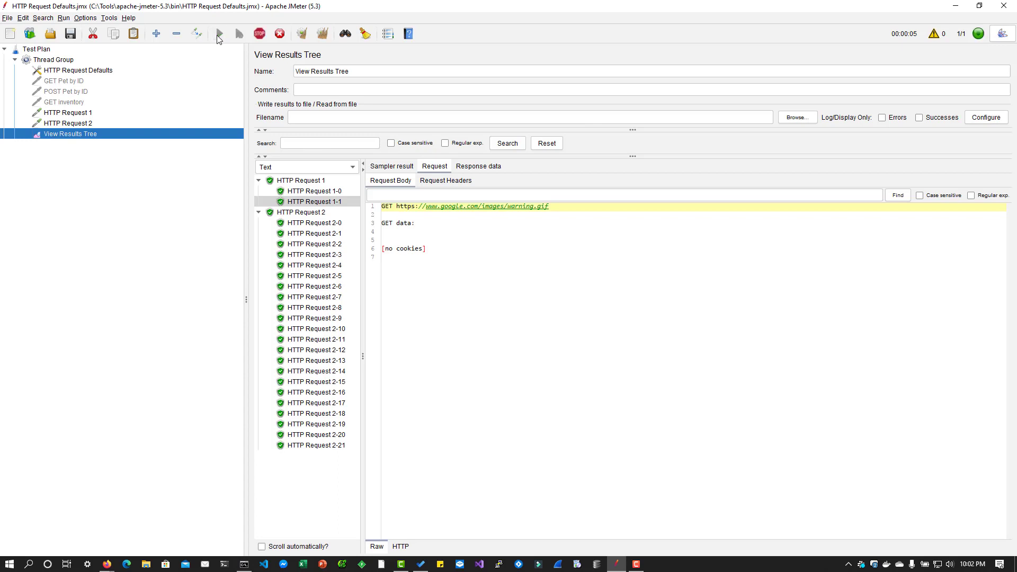
{"action": "left_click", "coordinate": [318, 456]}
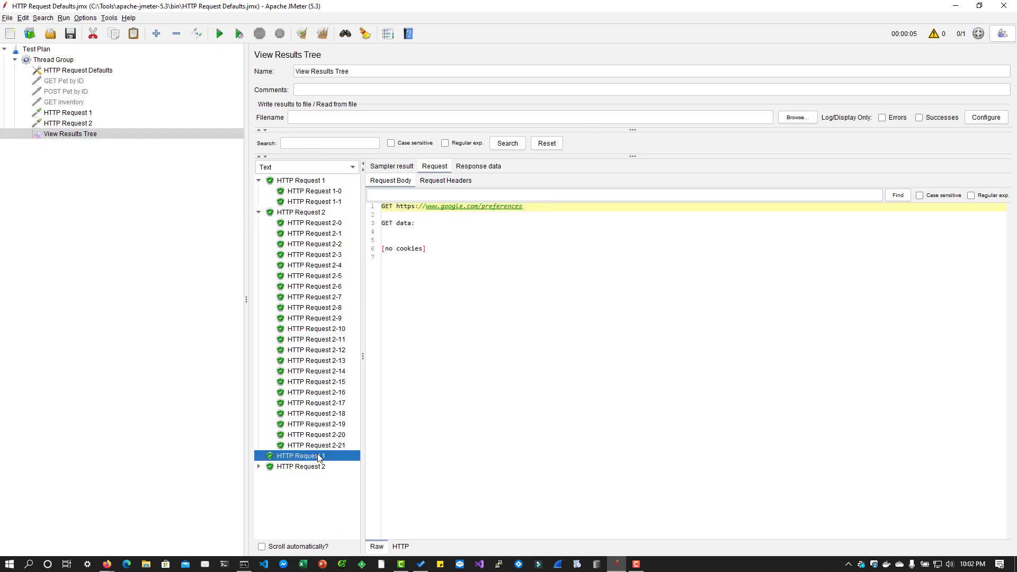
{"action": "double_click", "coordinate": [309, 466]}
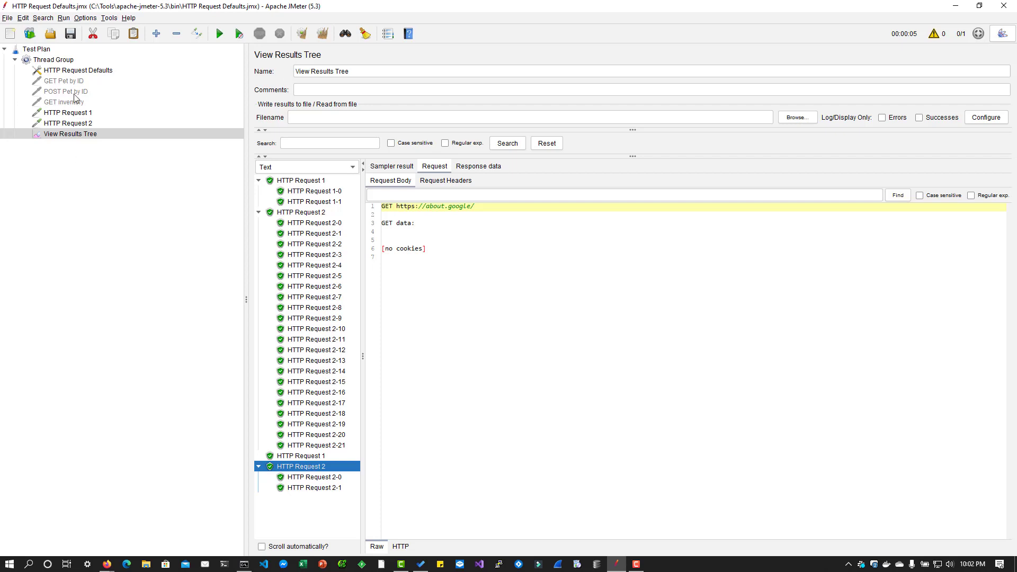
Step: Open the basic settings of HTTP Request Defaults
{"action": "left_click", "coordinate": [74, 70]}
{"action": "left_click", "coordinate": [271, 109]}
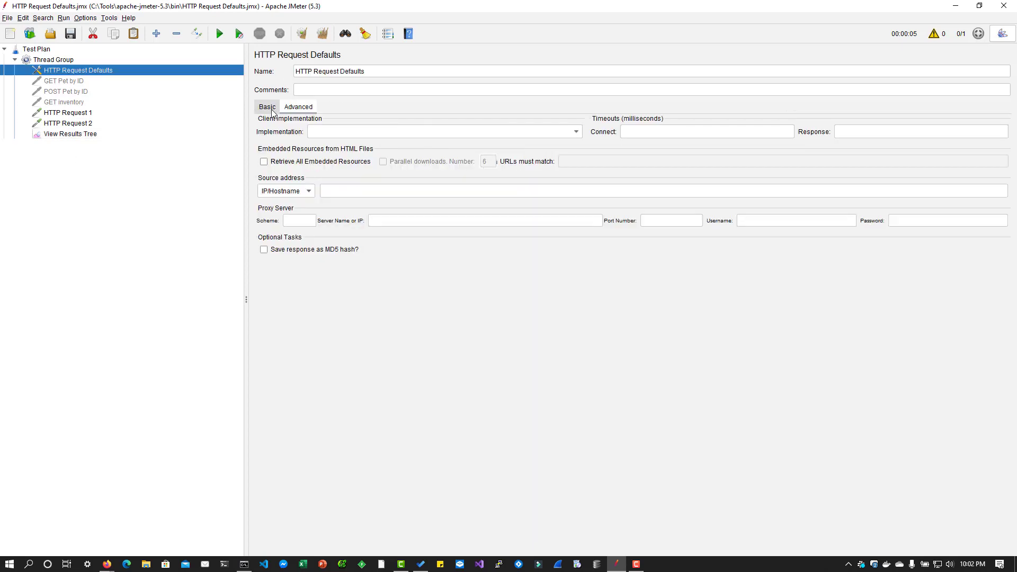